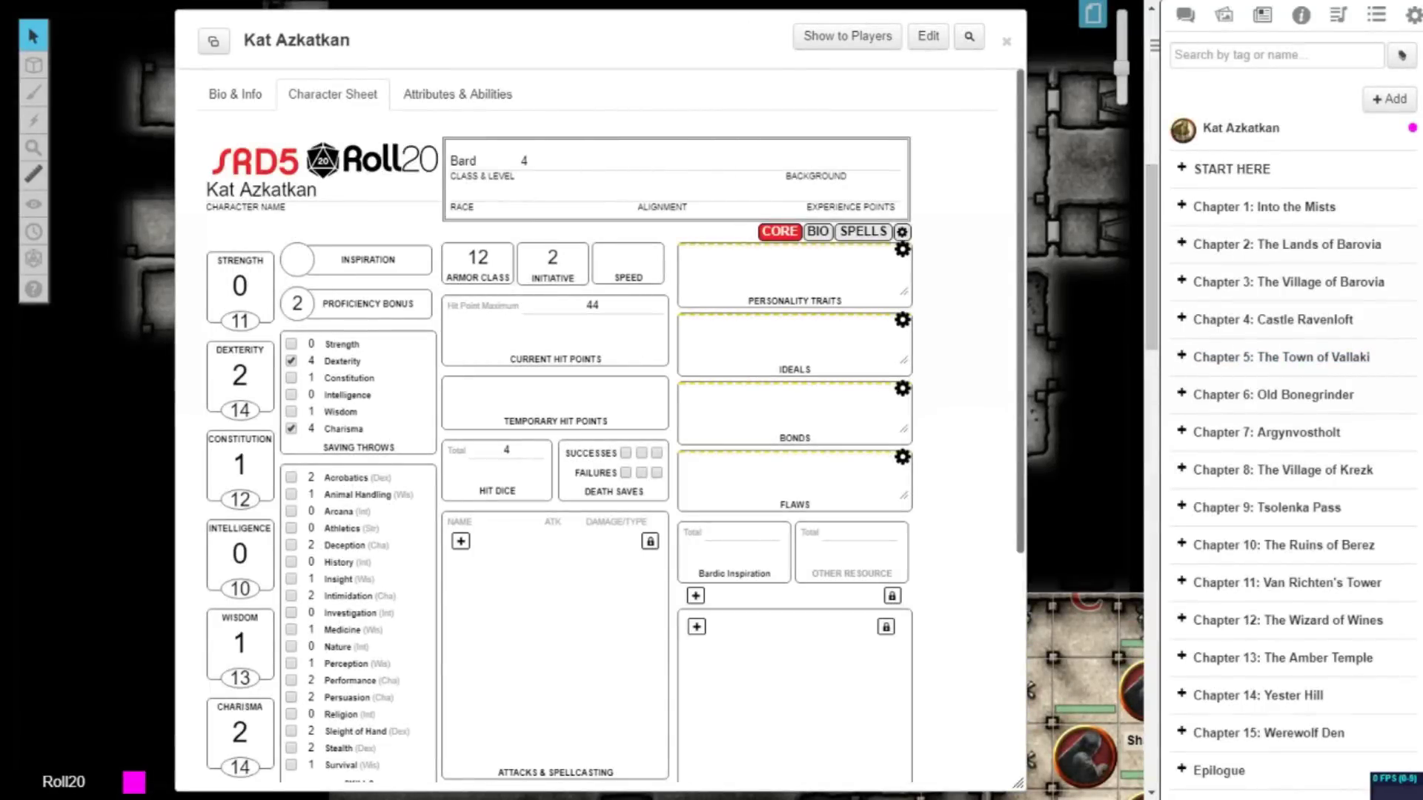
Search the compendium for "spear" and add the Spear to the character sheet.
{"action": "left_click_drag", "start_coordinate": [1021, 256], "coordinate": [990, 521]}
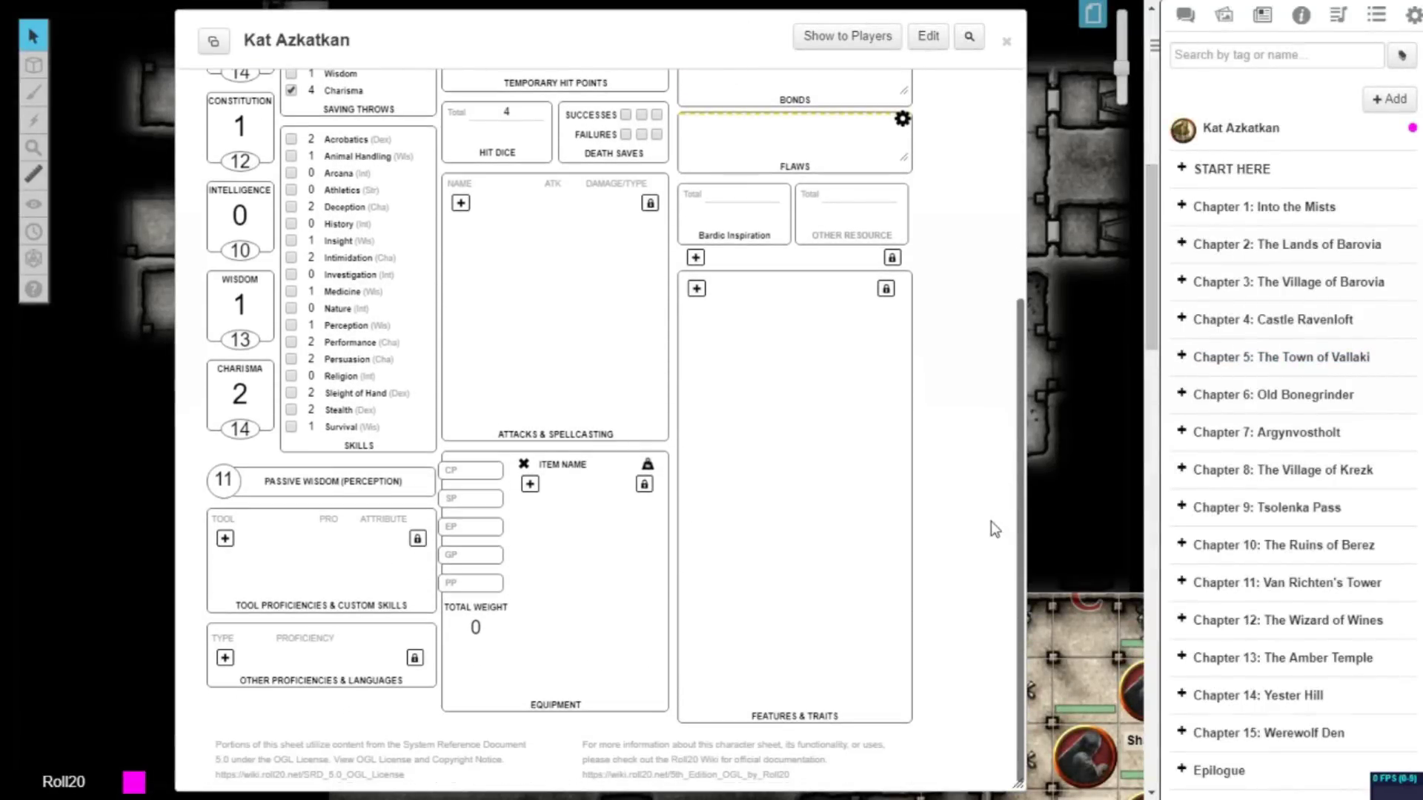
{"action": "left_click", "coordinate": [1301, 18]}
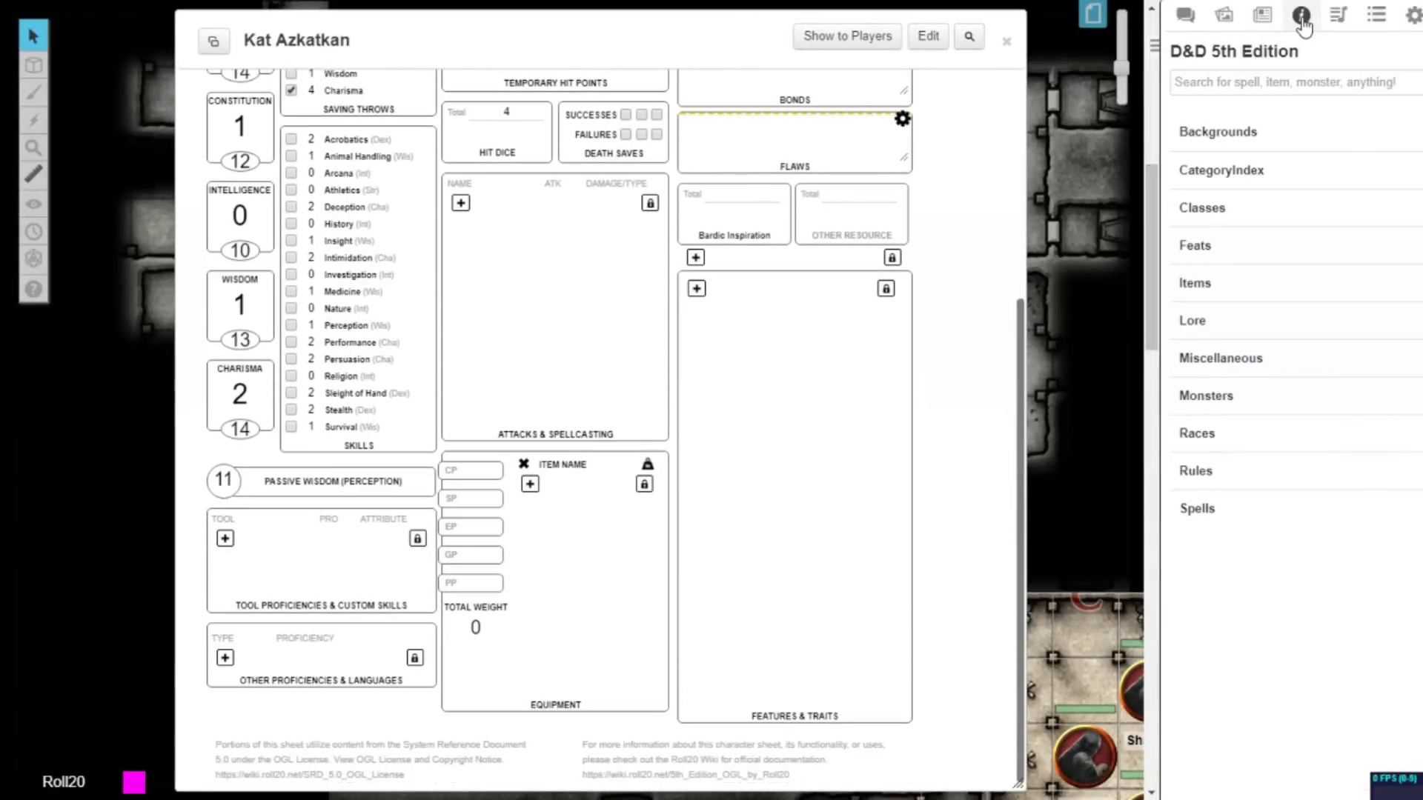
{"action": "left_click", "coordinate": [1231, 89]}
{"action": "type", "text": "spear"}
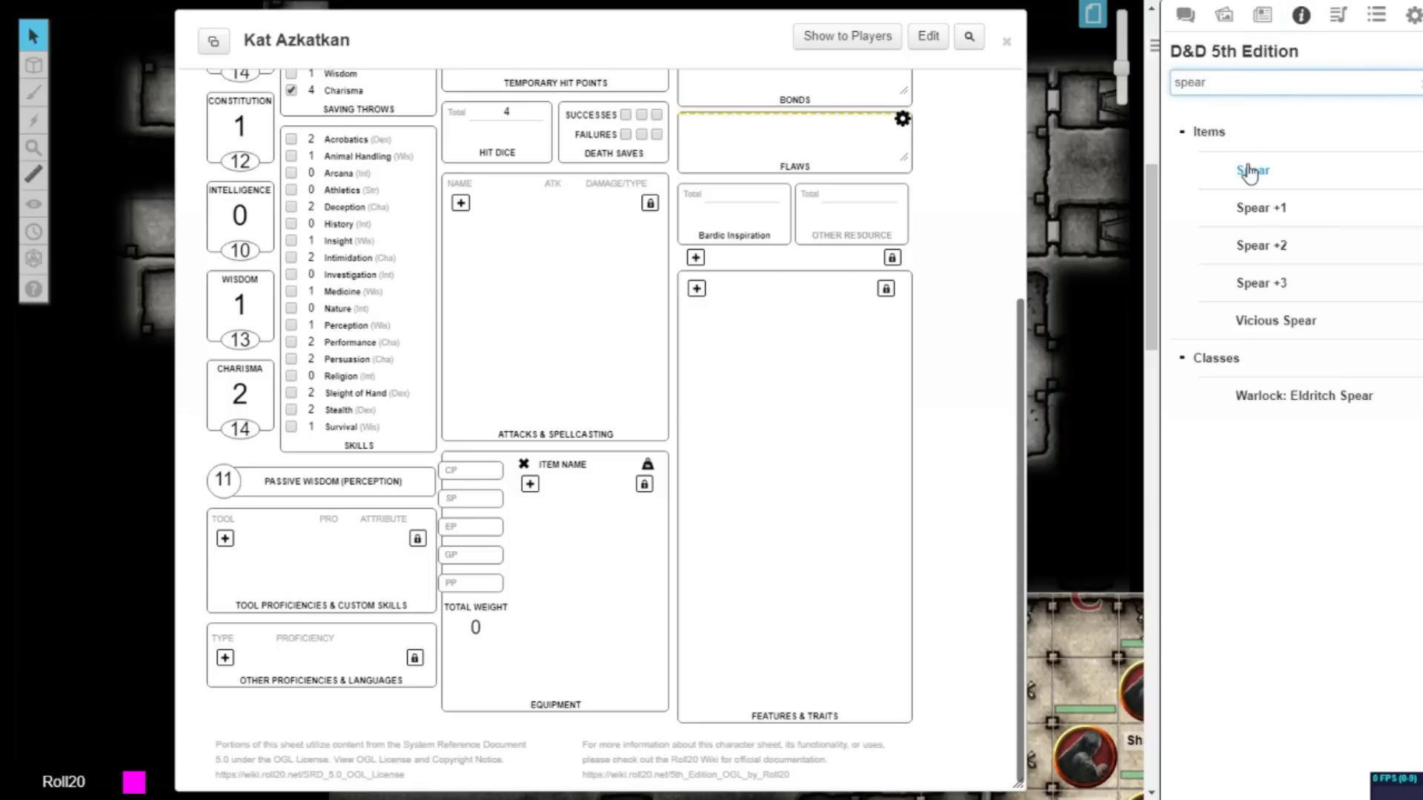
{"action": "left_click_drag", "start_coordinate": [1245, 172], "coordinate": [541, 553]}
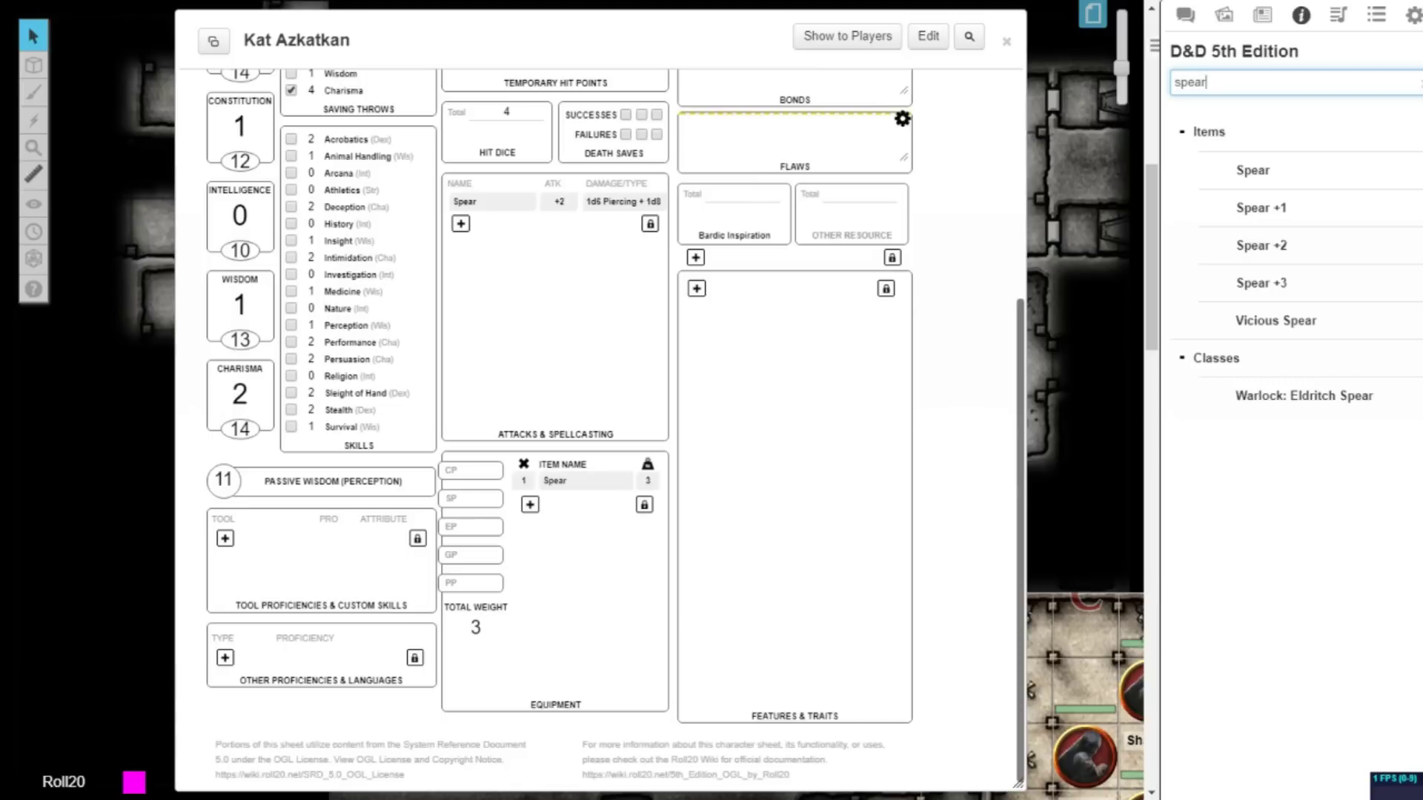
{"action": "scroll", "coordinate": [597, 427], "scroll_direction": "up", "scroll_amount": 5}
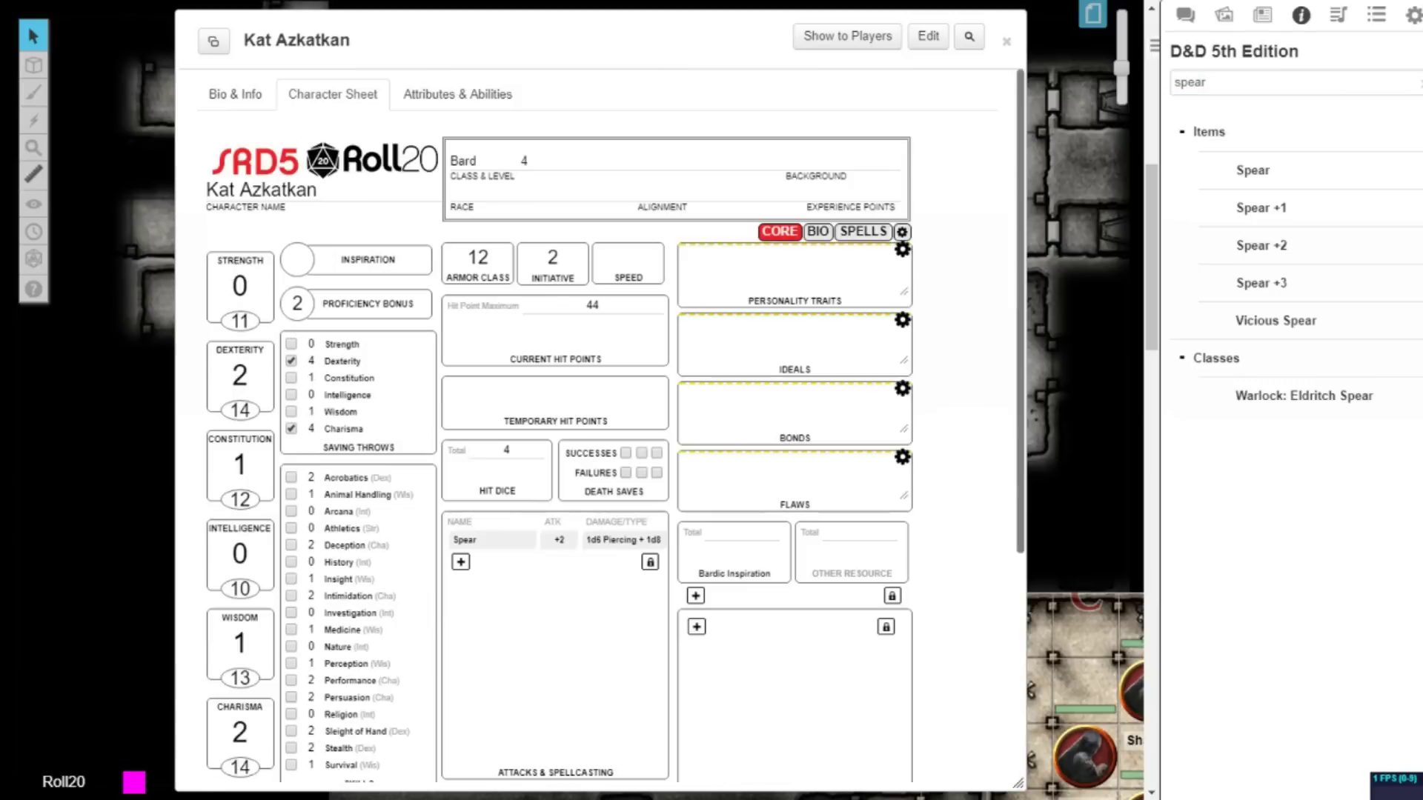
Search the compendium for "leather armor" and add Leather Armor +1 to the character sheet.
{"action": "double_click", "coordinate": [1221, 86]}
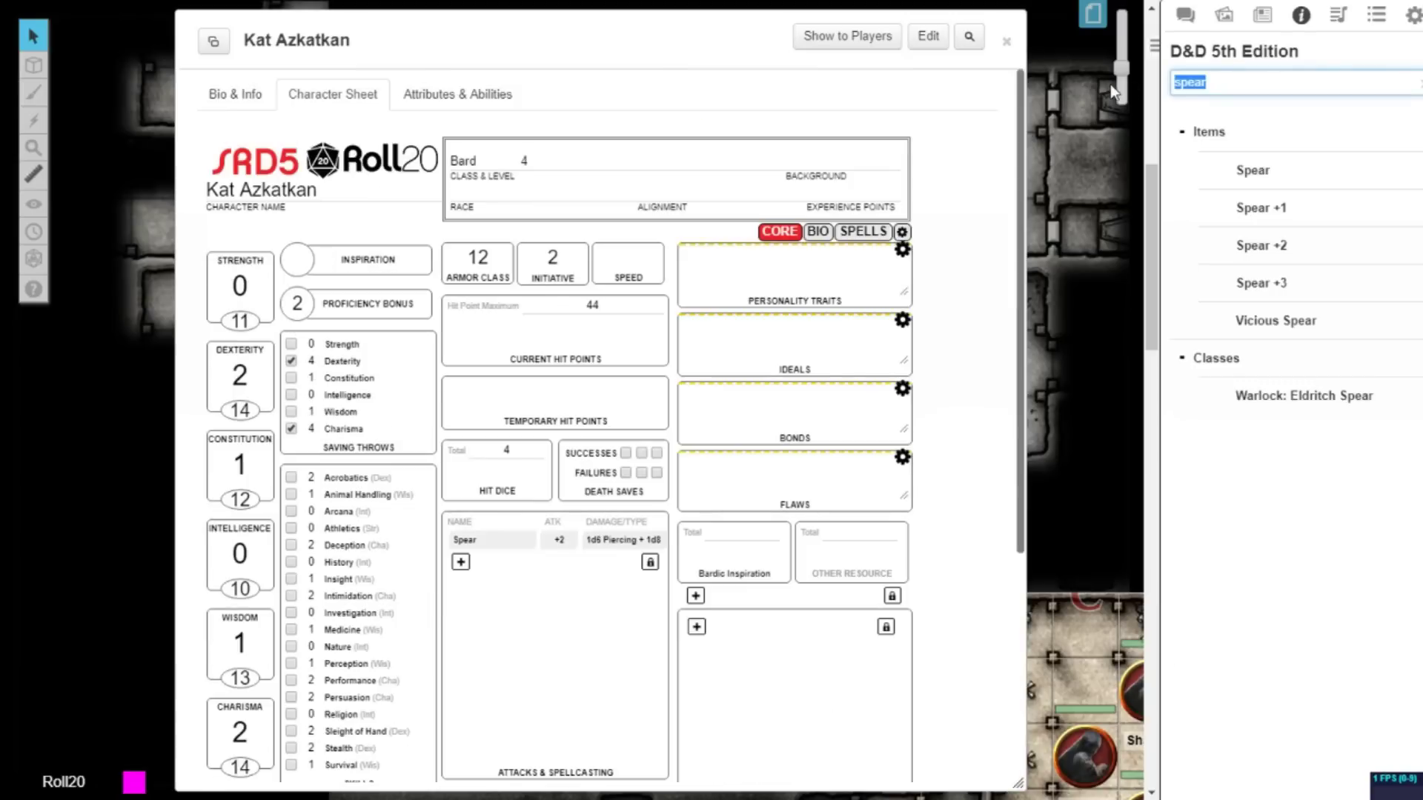
{"action": "type", "text": "leather"}
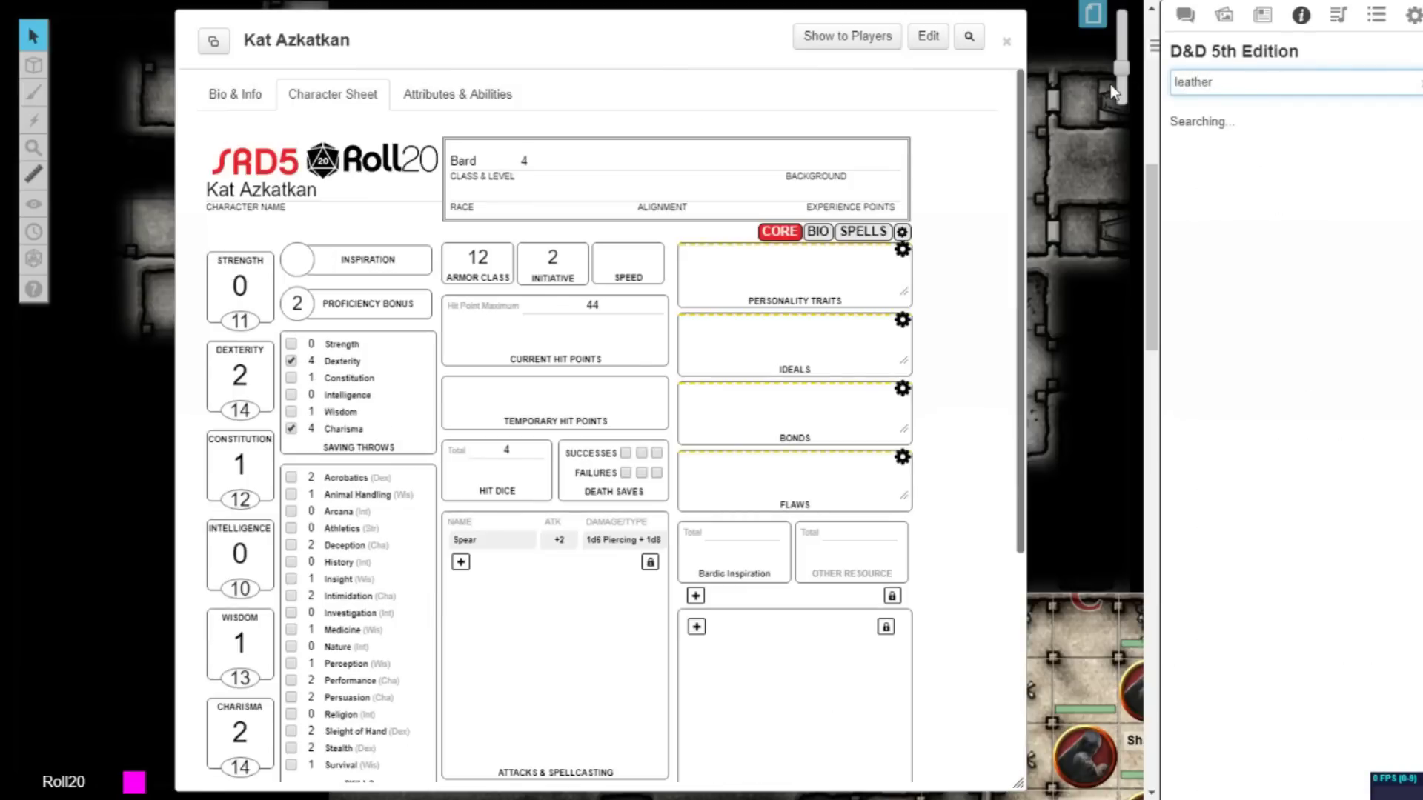
{"action": "type", "text": " armor"}
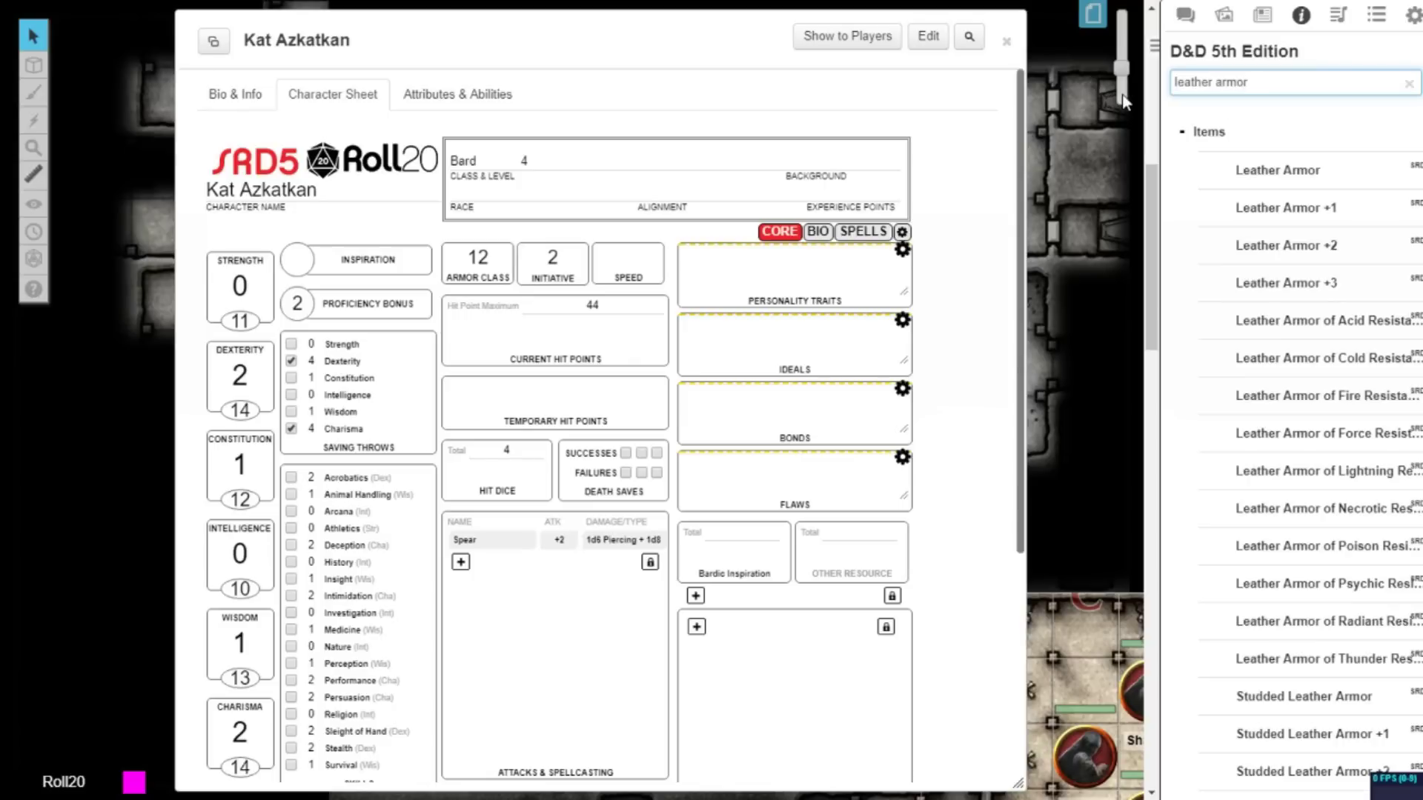
{"action": "left_click_drag", "start_coordinate": [1311, 213], "coordinate": [593, 335]}
{"action": "left_click_drag", "start_coordinate": [1022, 282], "coordinate": [1008, 496]}
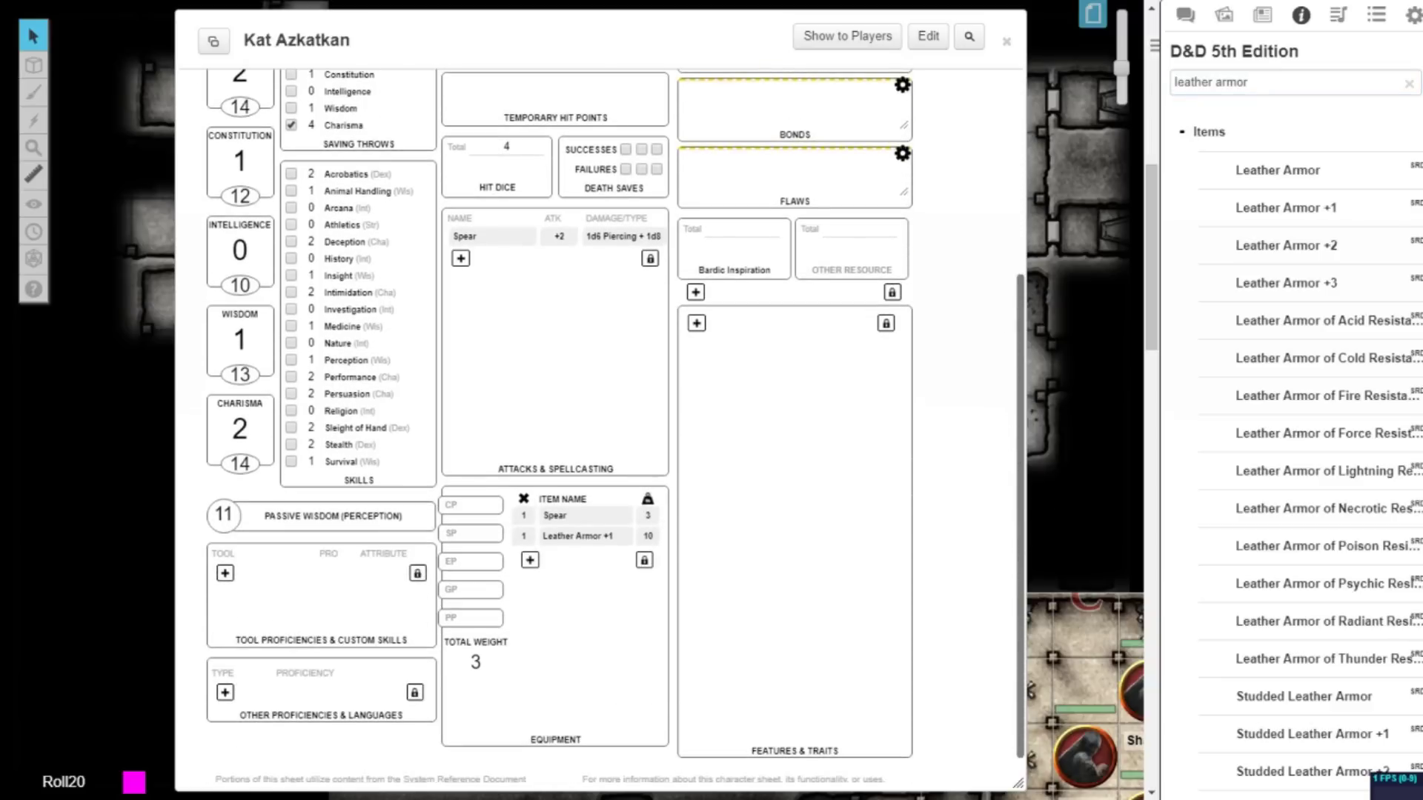
{"action": "scroll", "coordinate": [1021, 371], "scroll_direction": "up", "scroll_amount": 5}
Search the compendium for "battleaxe" and add the standard Battleaxe to the character sheet.
{"action": "left_click", "coordinate": [1408, 84]}
{"action": "left_click", "coordinate": [1199, 82]}
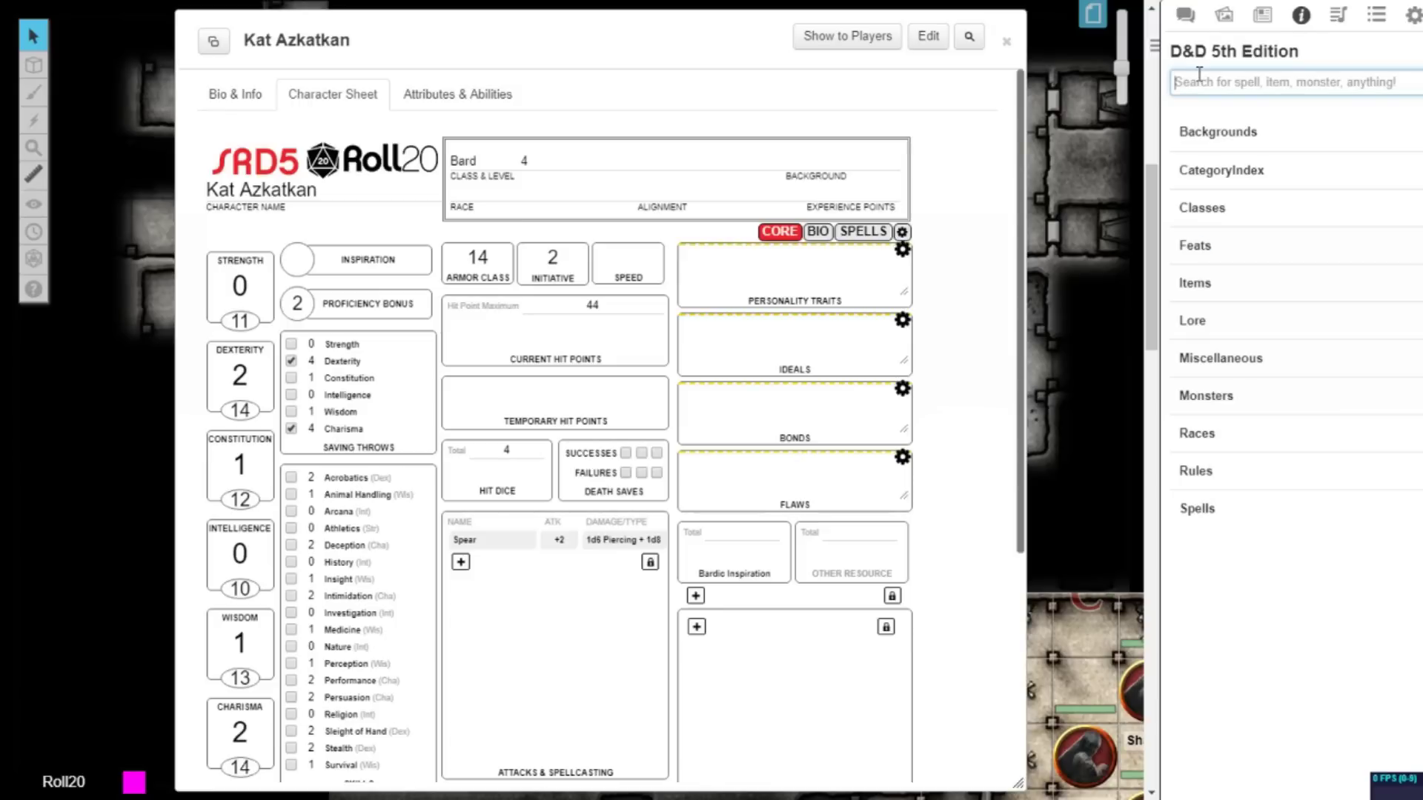
{"action": "type", "text": "battleaxe"}
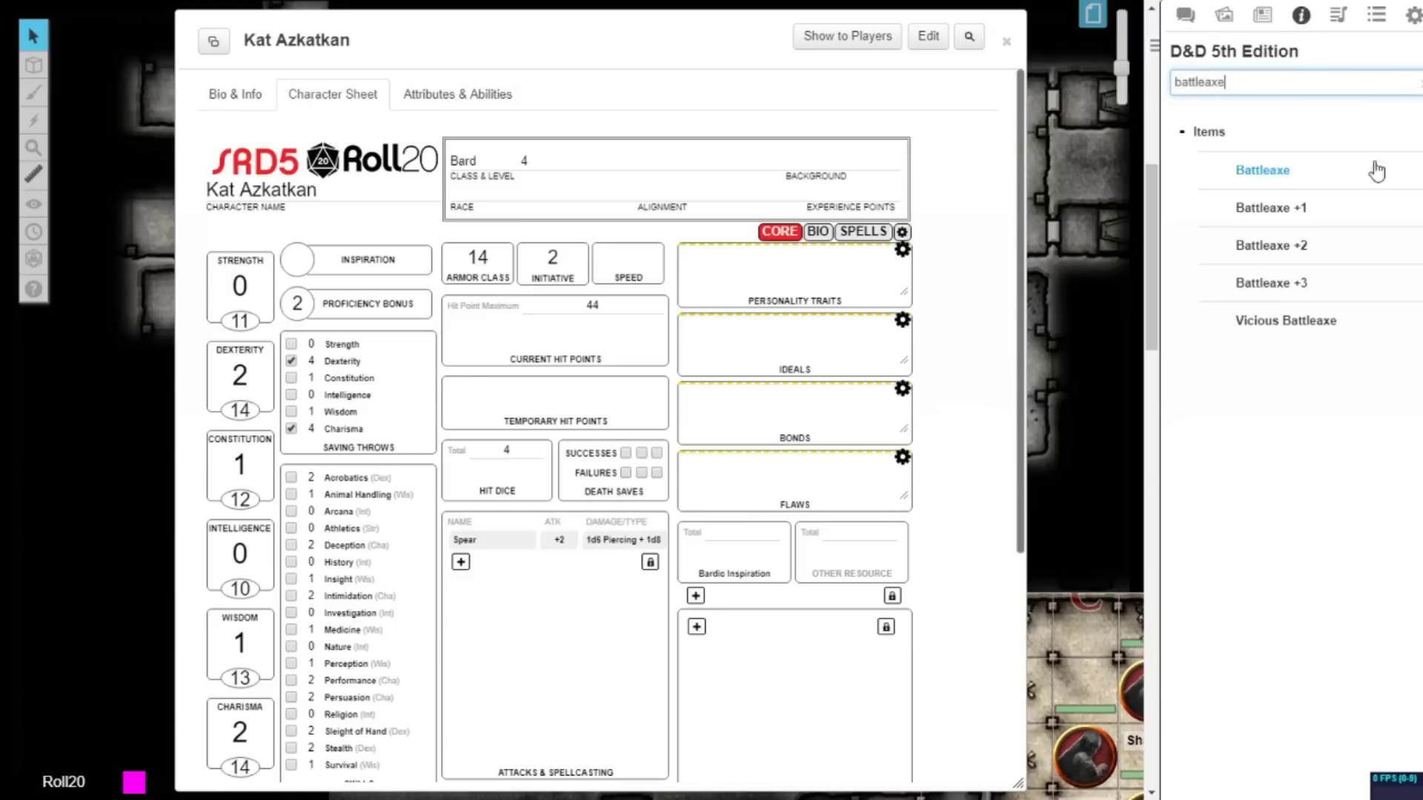
{"action": "left_click_drag", "start_coordinate": [1264, 170], "coordinate": [610, 372]}
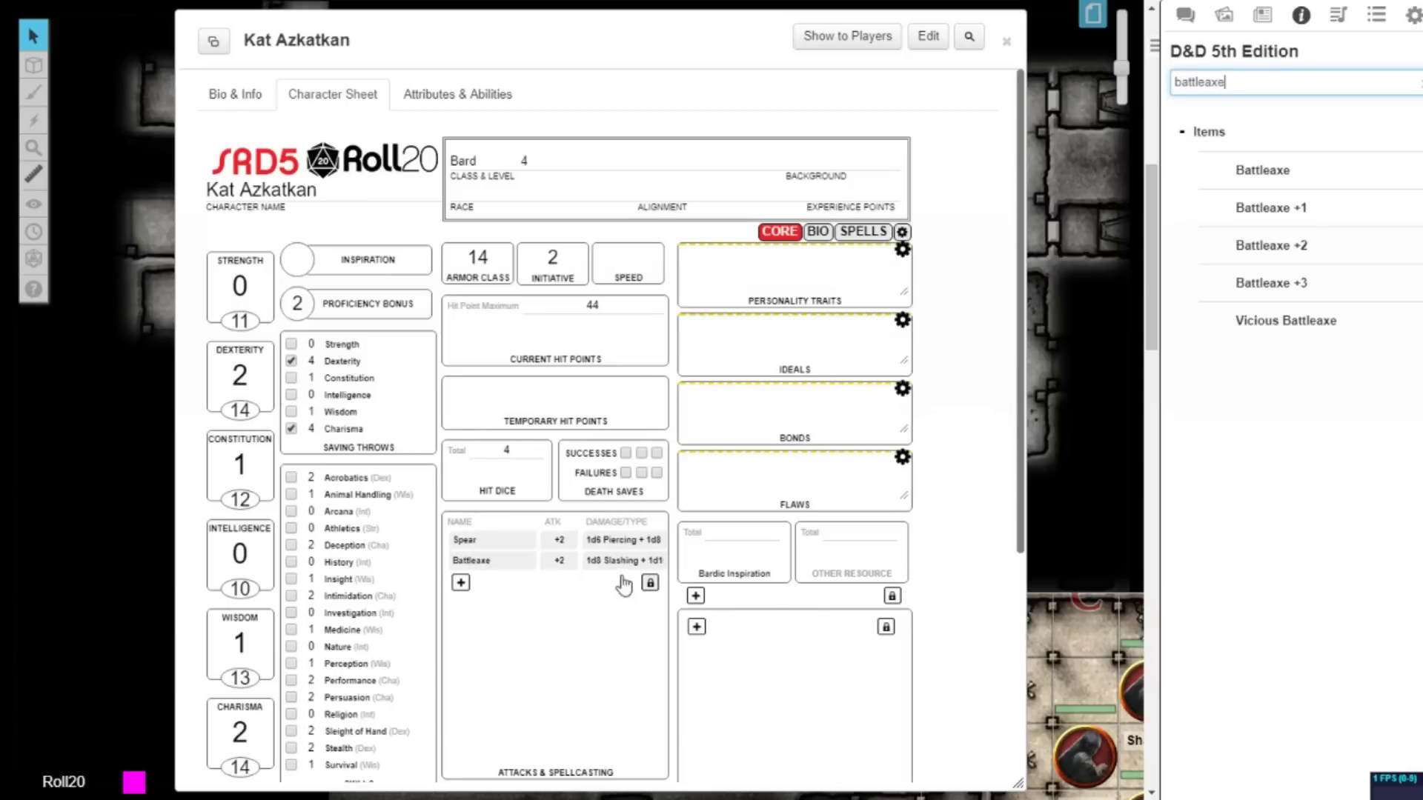
Roll the Battleaxe attack from the character sheet and view the roll in the chat.
{"action": "left_click", "coordinate": [523, 571]}
{"action": "left_click", "coordinate": [1185, 15]}
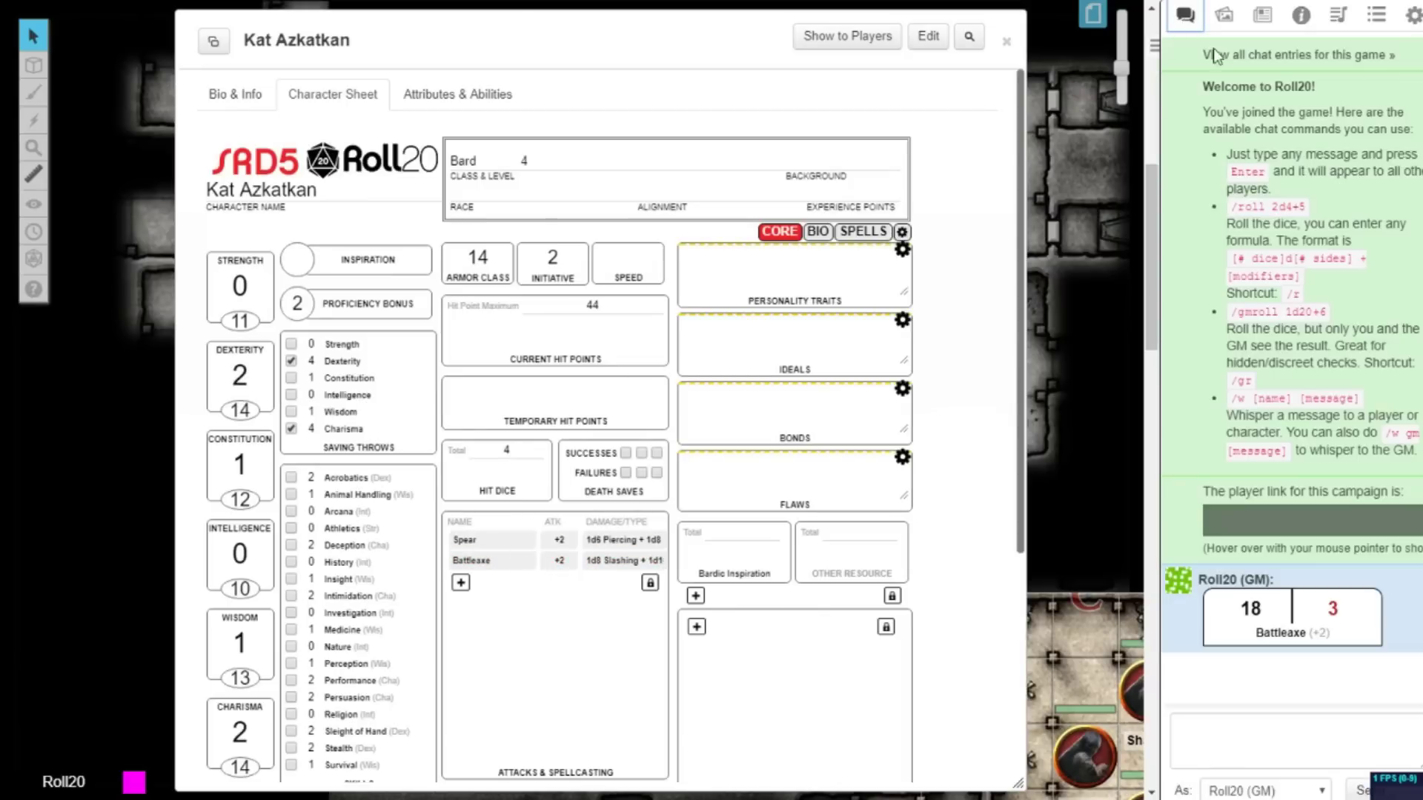
Search the compendium for "chain mail", add Chain Mail to the character sheet and check the equipment list.
{"action": "left_click", "coordinate": [1225, 15]}
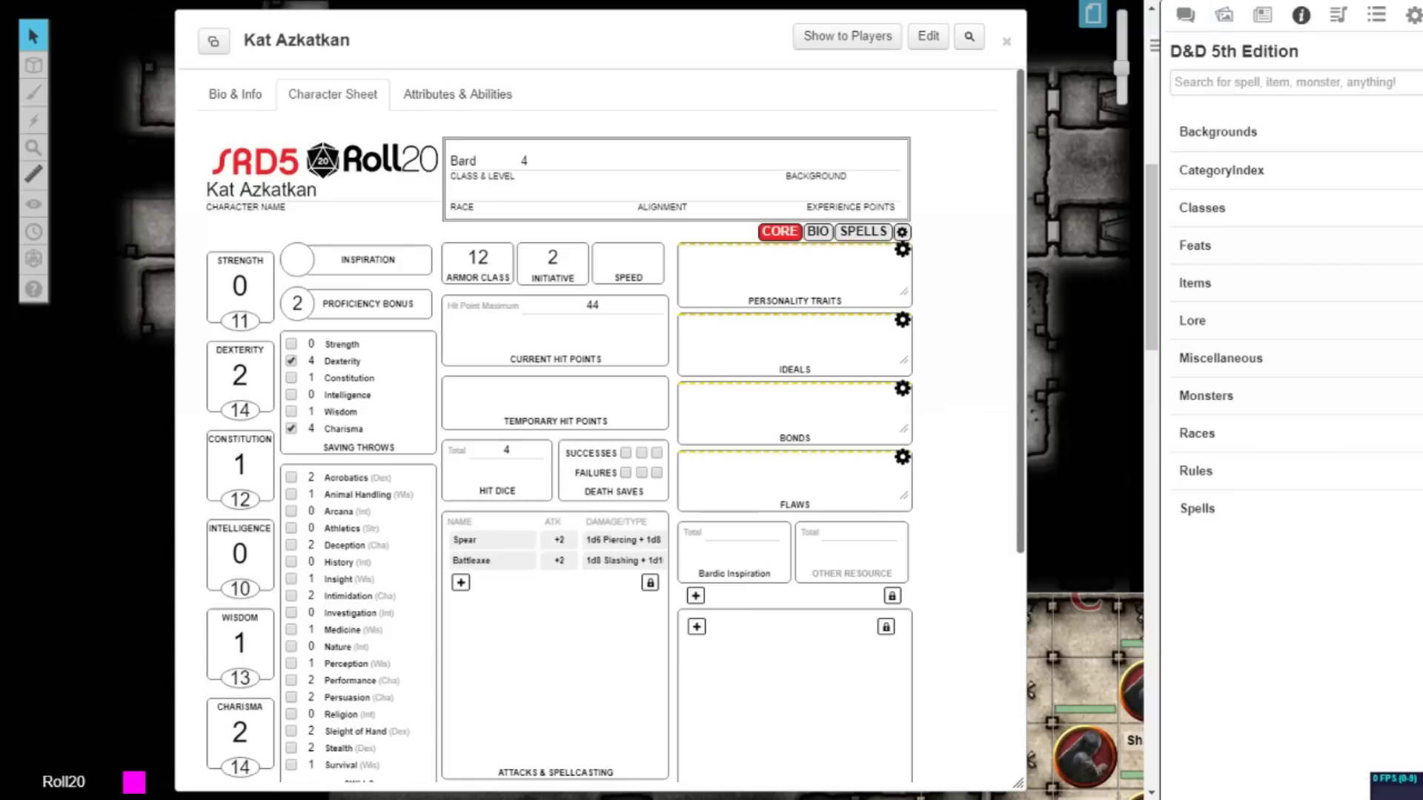
{"action": "type", "text": "chain mail"}
{"action": "left_click_drag", "start_coordinate": [1266, 170], "coordinate": [709, 337]}
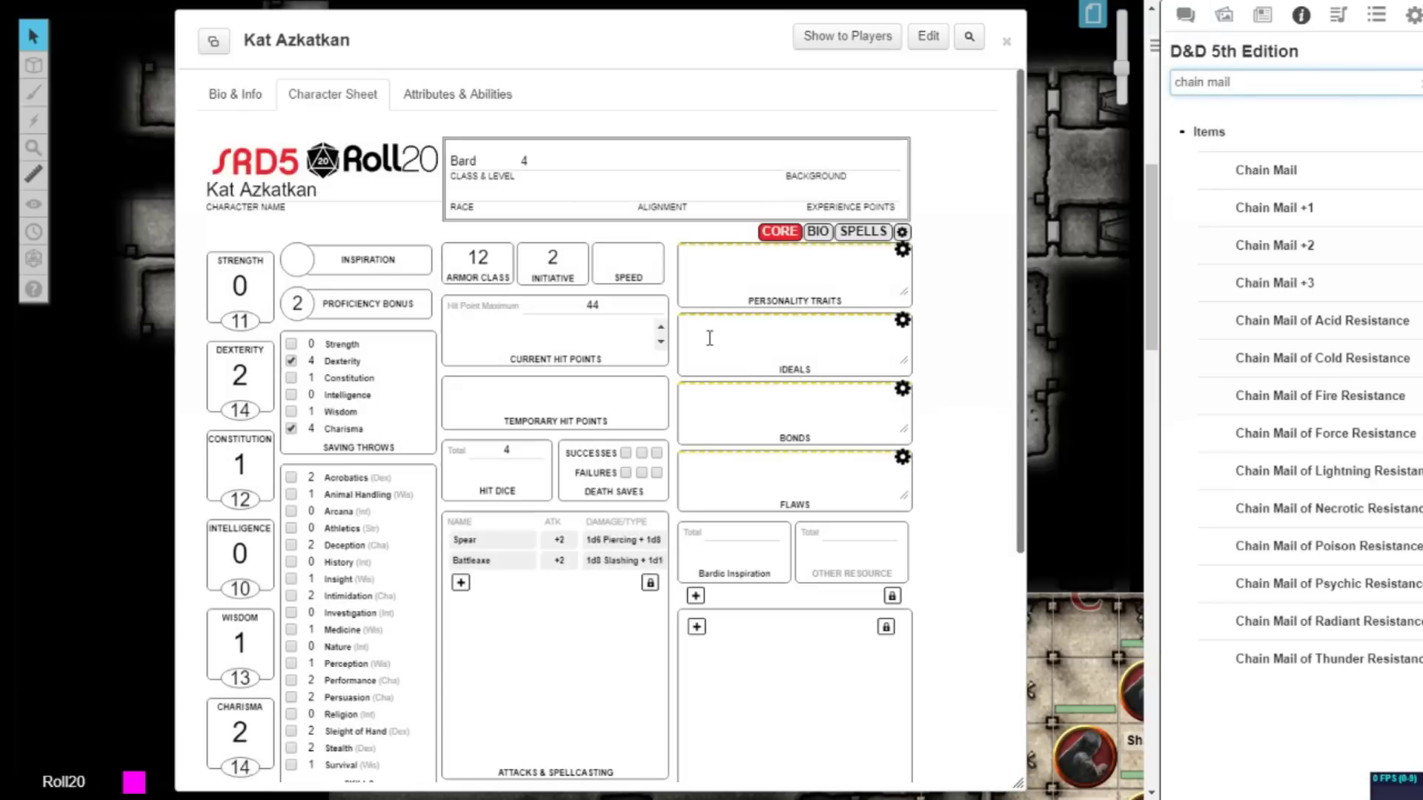
{"action": "left_click_drag", "start_coordinate": [1021, 271], "coordinate": [1014, 398]}
{"action": "scroll", "coordinate": [1014, 398], "scroll_direction": "down", "scroll_amount": 2}
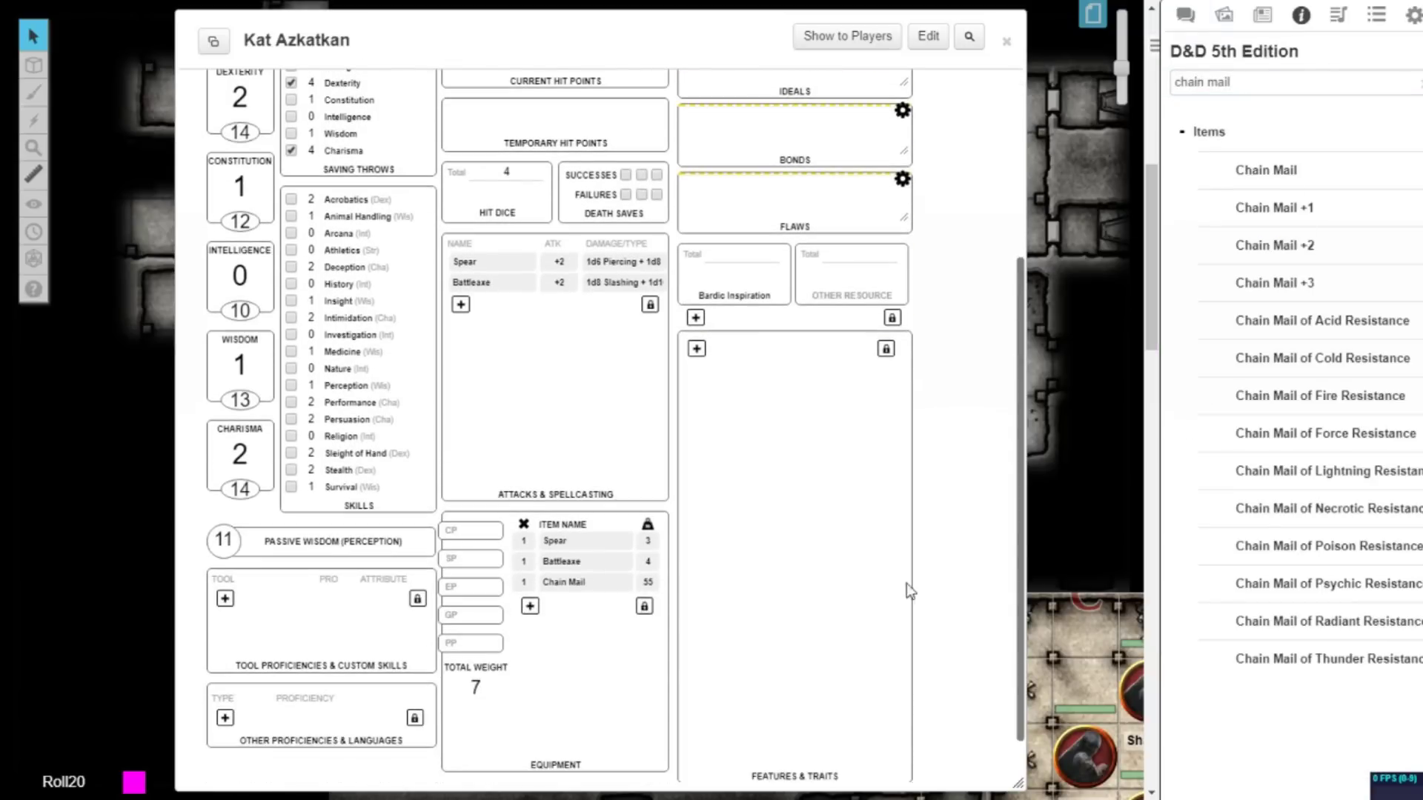
{"action": "scroll", "coordinate": [1001, 334], "scroll_direction": "up", "scroll_amount": 4}
Add Arrows from the compendium to the character sheet and set their quantity to 50.
{"action": "left_click", "coordinate": [1420, 82]}
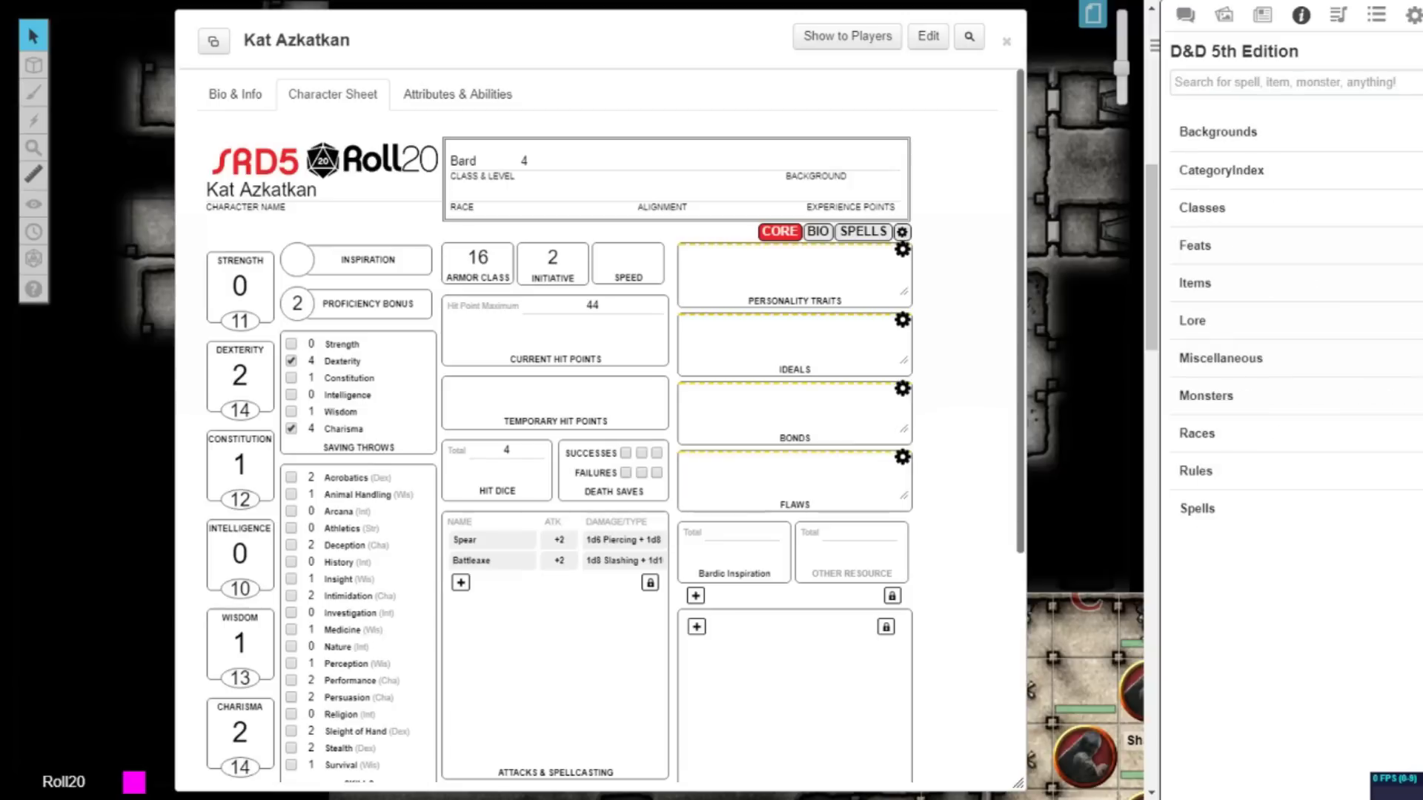
{"action": "left_click", "coordinate": [1200, 83]}
{"action": "type", "text": "arrow"}
{"action": "left_click_drag", "start_coordinate": [1256, 246], "coordinate": [552, 563]}
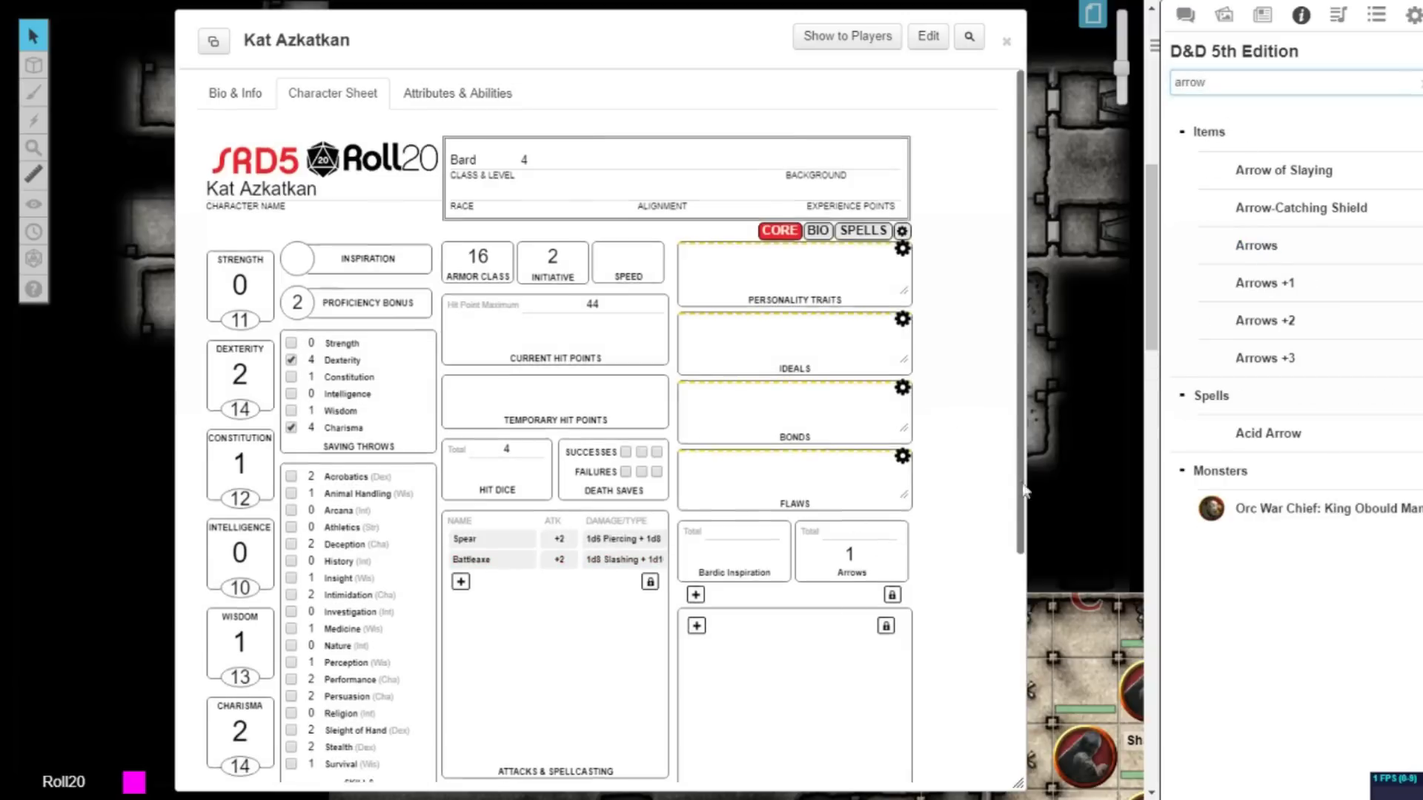
{"action": "scroll", "coordinate": [834, 593], "scroll_direction": "down", "scroll_amount": 3}
{"action": "type", "text": "50"}
{"action": "left_click", "coordinate": [733, 708]}
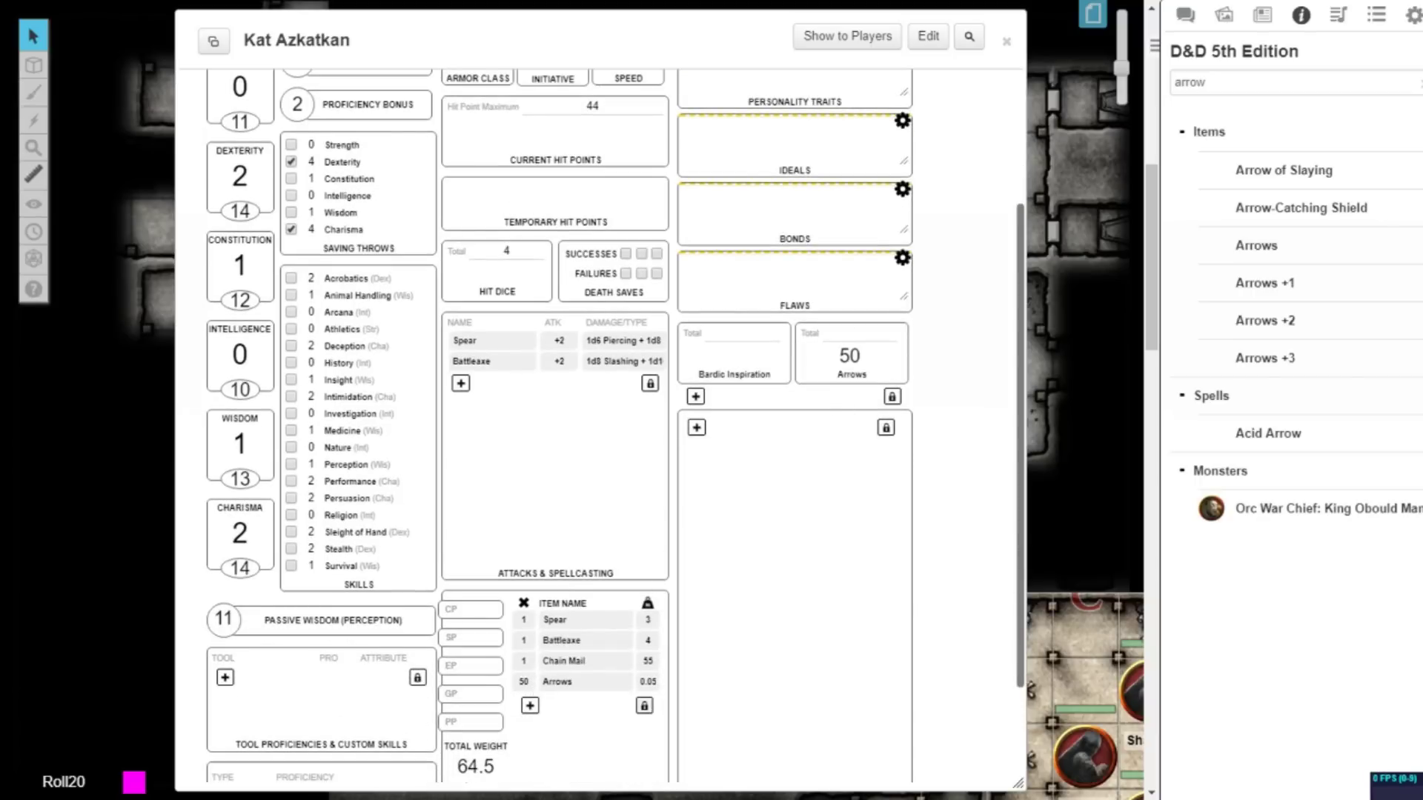
Delete the Arrows, Chain Mail and Battleaxe from the equipment list.
{"action": "left_click", "coordinate": [644, 706]}
{"action": "left_click", "coordinate": [653, 684]}
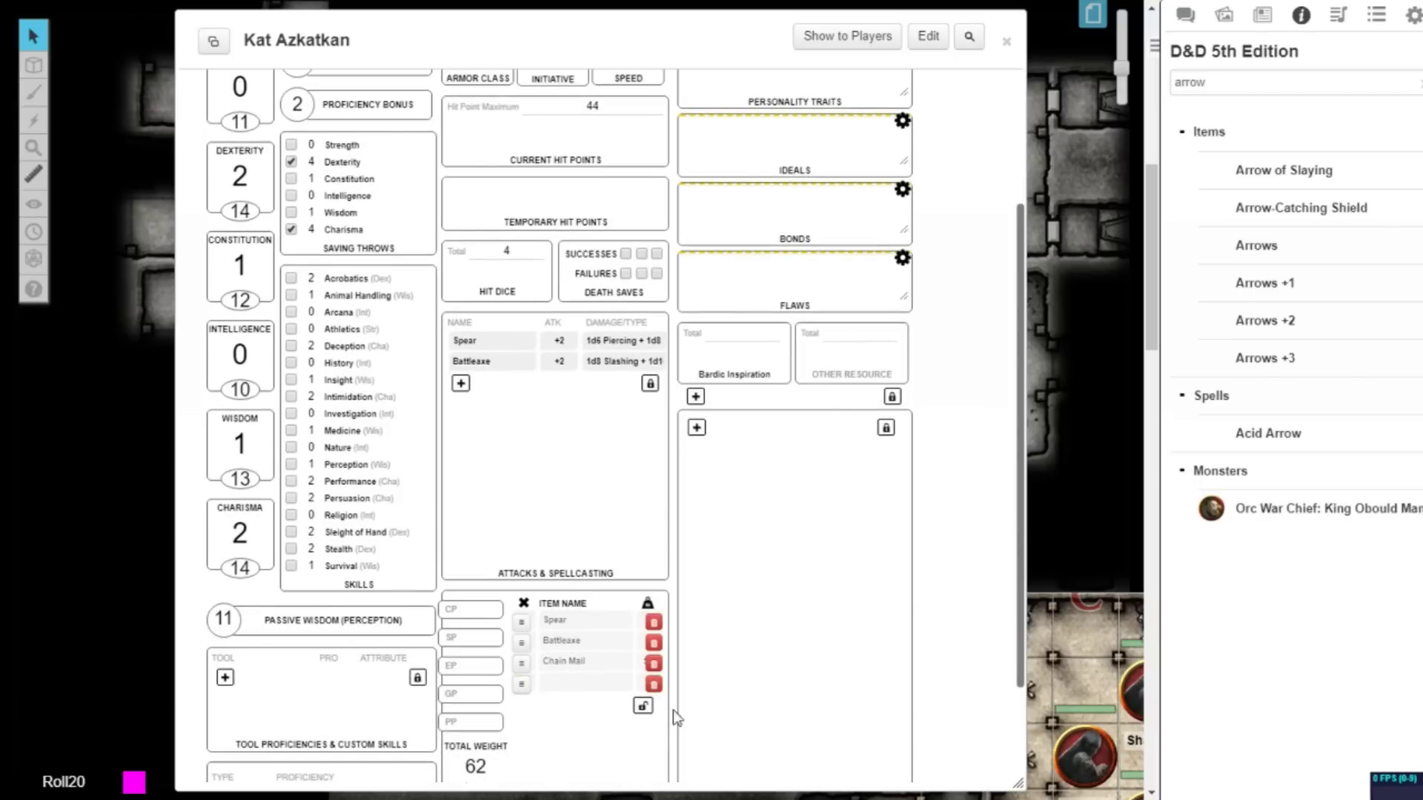
{"action": "left_click", "coordinate": [653, 663]}
{"action": "scroll", "coordinate": [1025, 404], "scroll_direction": "up", "scroll_amount": 2}
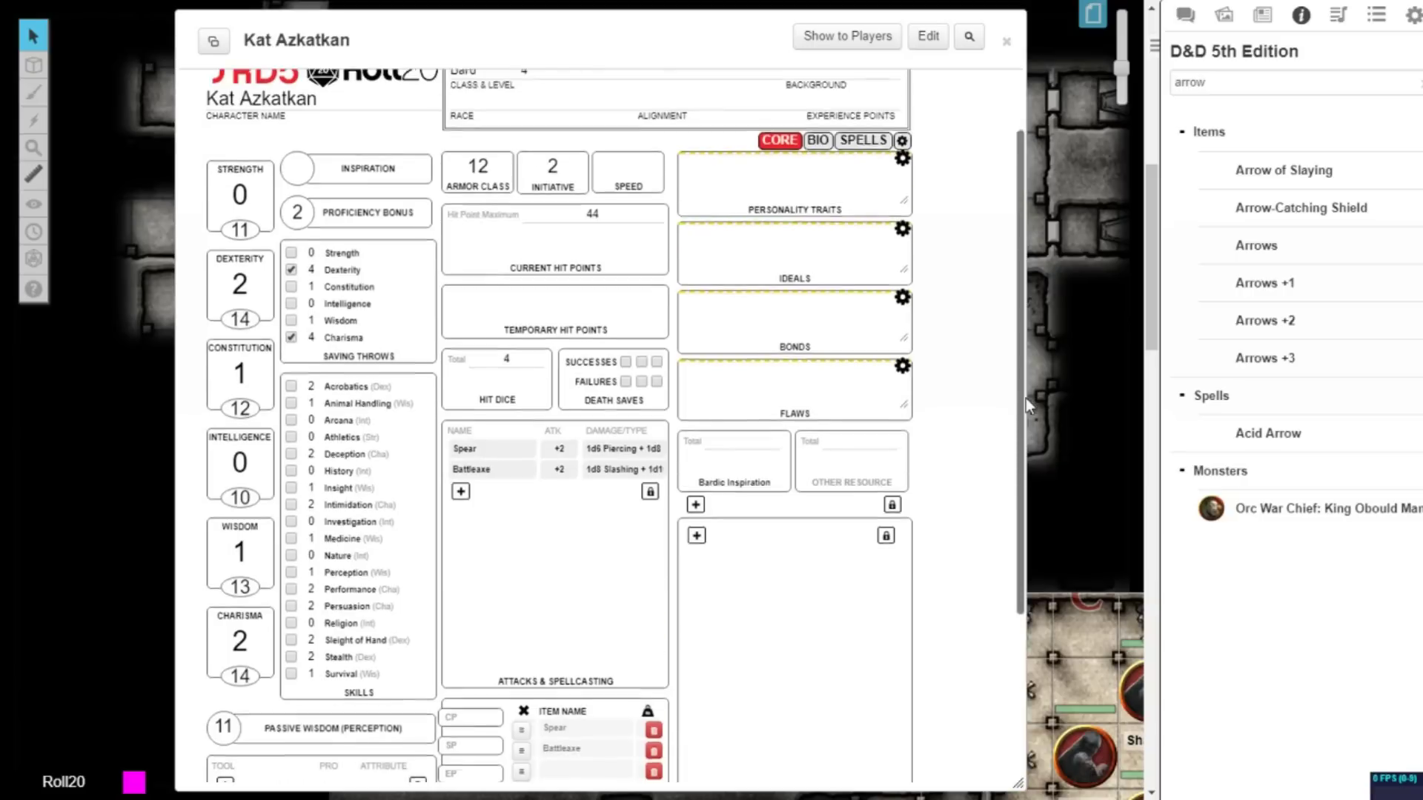
{"action": "scroll", "coordinate": [1025, 398], "scroll_direction": "down", "scroll_amount": 1}
{"action": "left_click", "coordinate": [653, 713]}
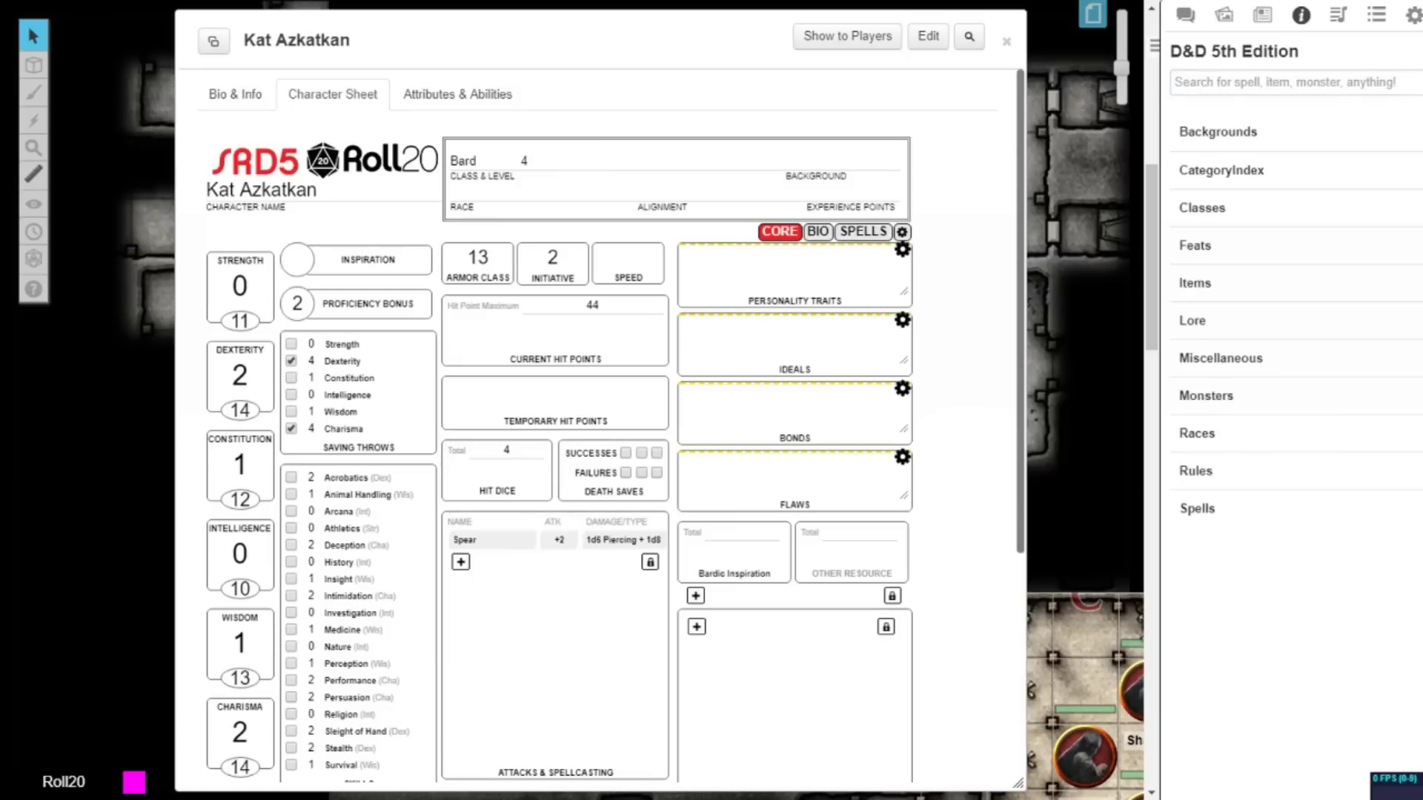
Add Chain Mail from the compendium to the character's equipment again.
{"action": "left_click", "coordinate": [1232, 91]}
{"action": "type", "text": "chain mail"}
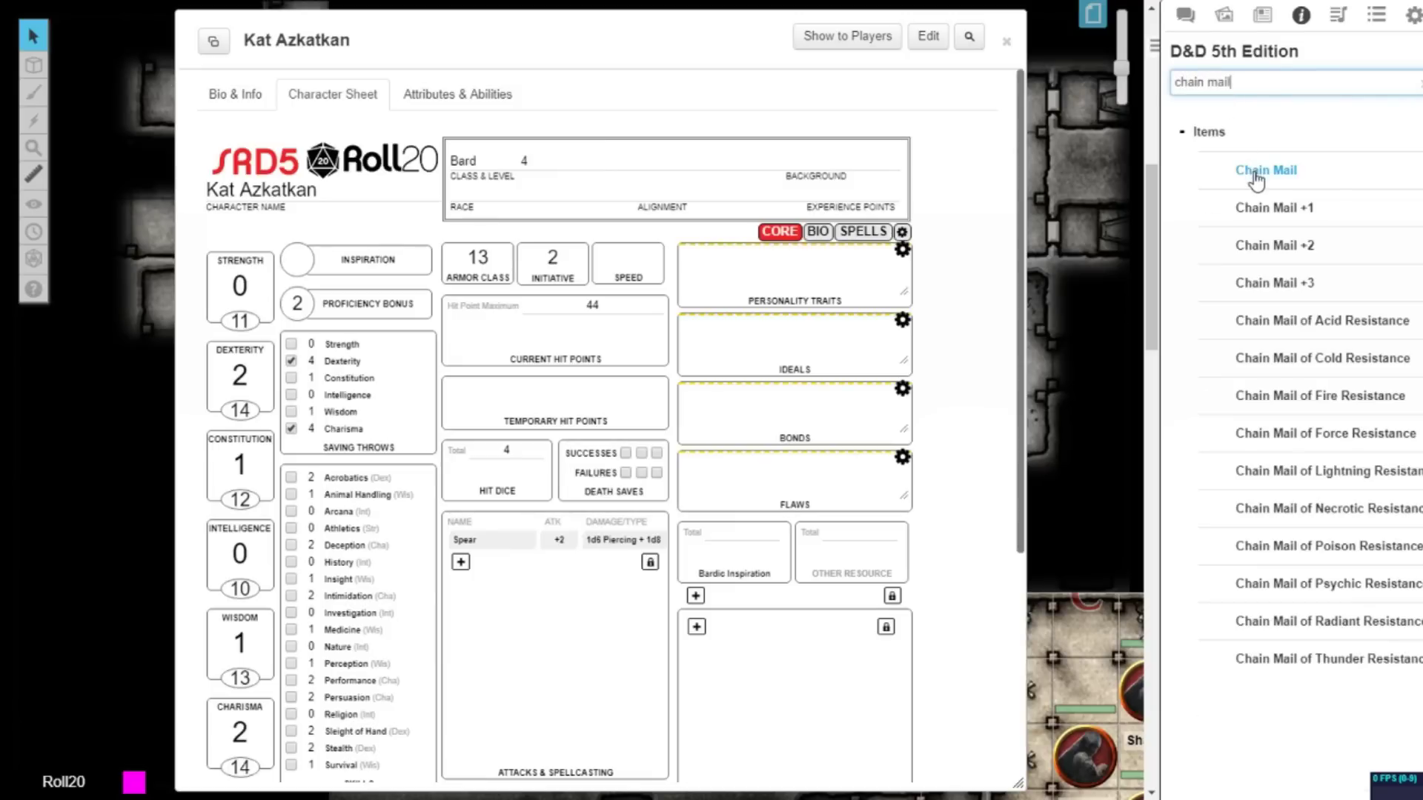
{"action": "left_click_drag", "start_coordinate": [1253, 178], "coordinate": [539, 443]}
{"action": "left_click_drag", "start_coordinate": [1021, 286], "coordinate": [1021, 501]}
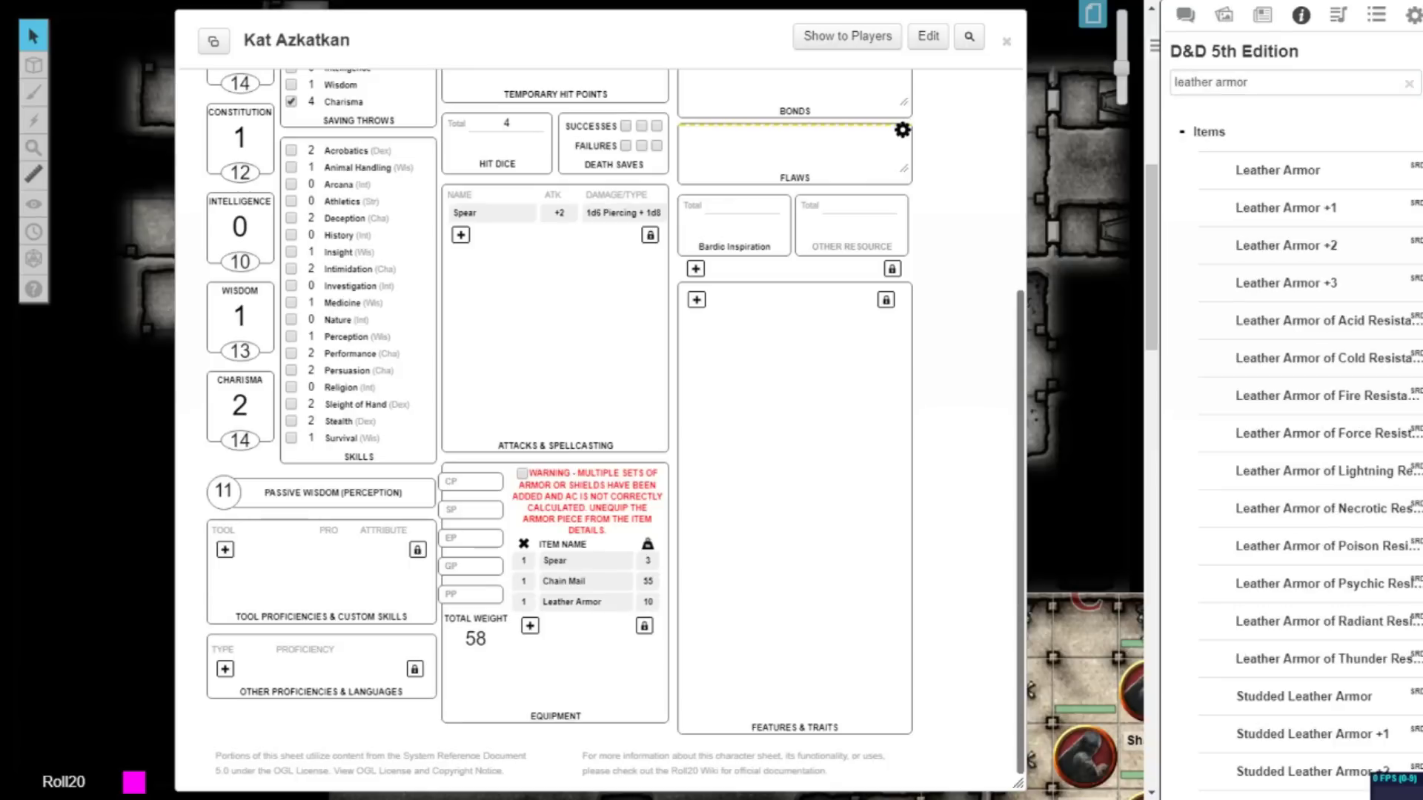
Unequip the Chain Mail in its item details and close the details.
{"action": "left_click", "coordinate": [658, 587]}
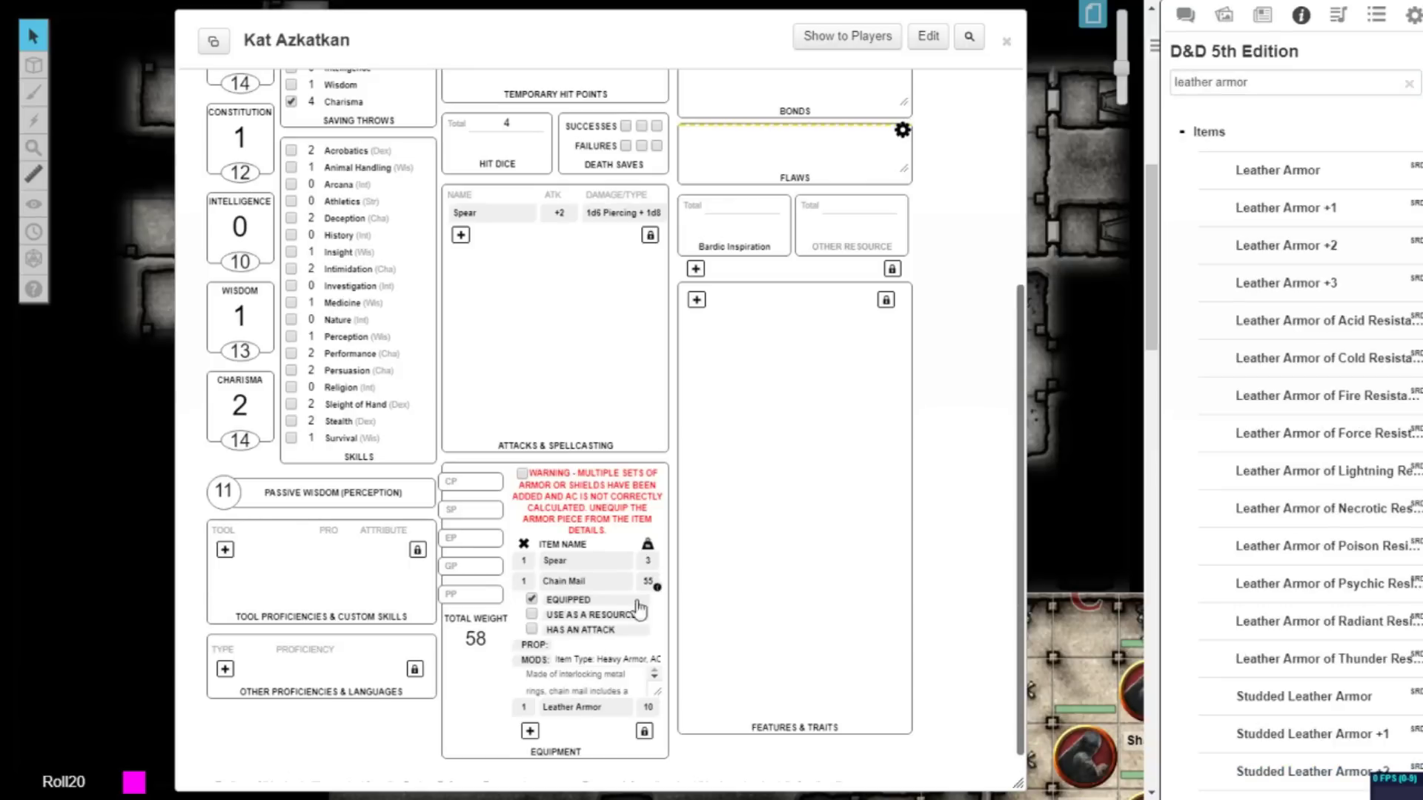
{"action": "left_click", "coordinate": [532, 600]}
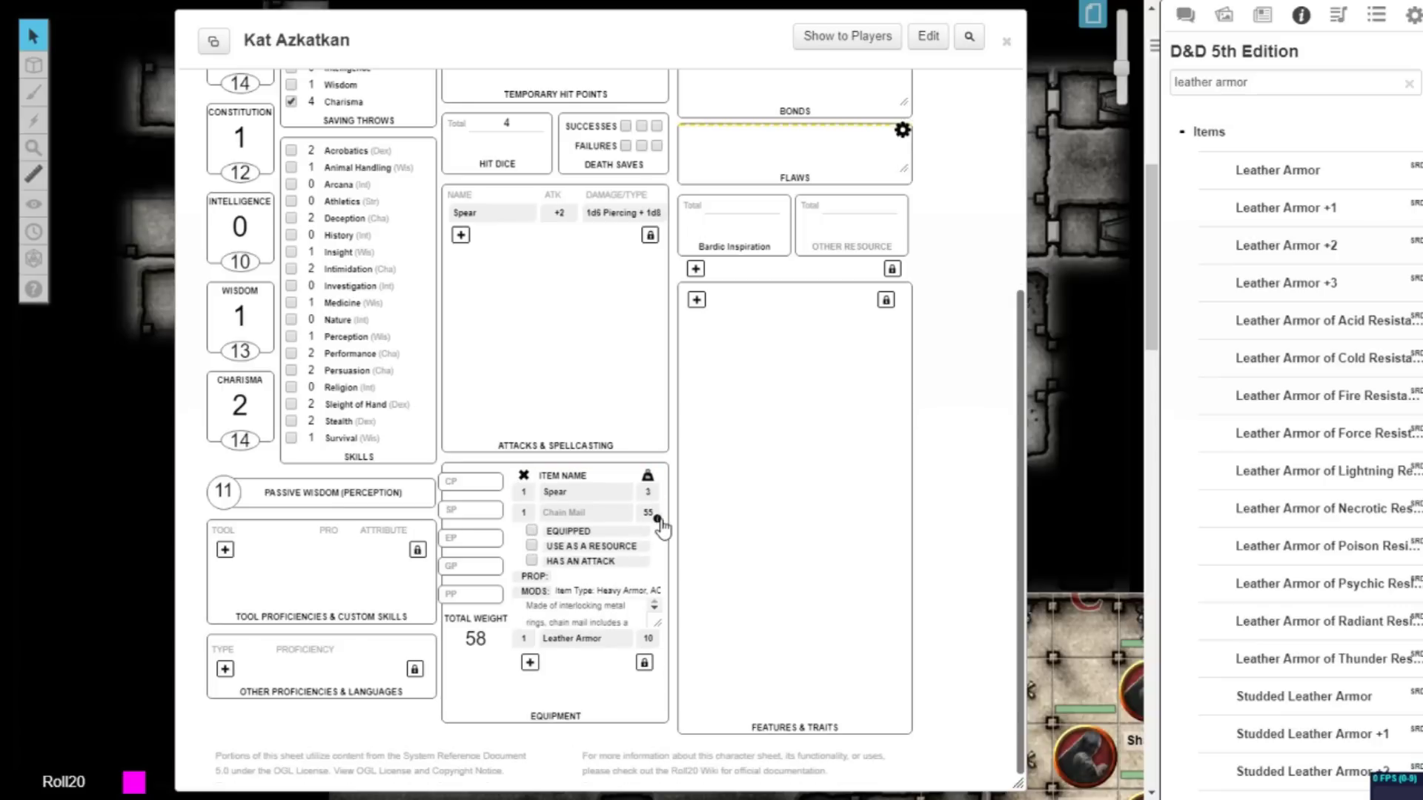
{"action": "left_click", "coordinate": [658, 519]}
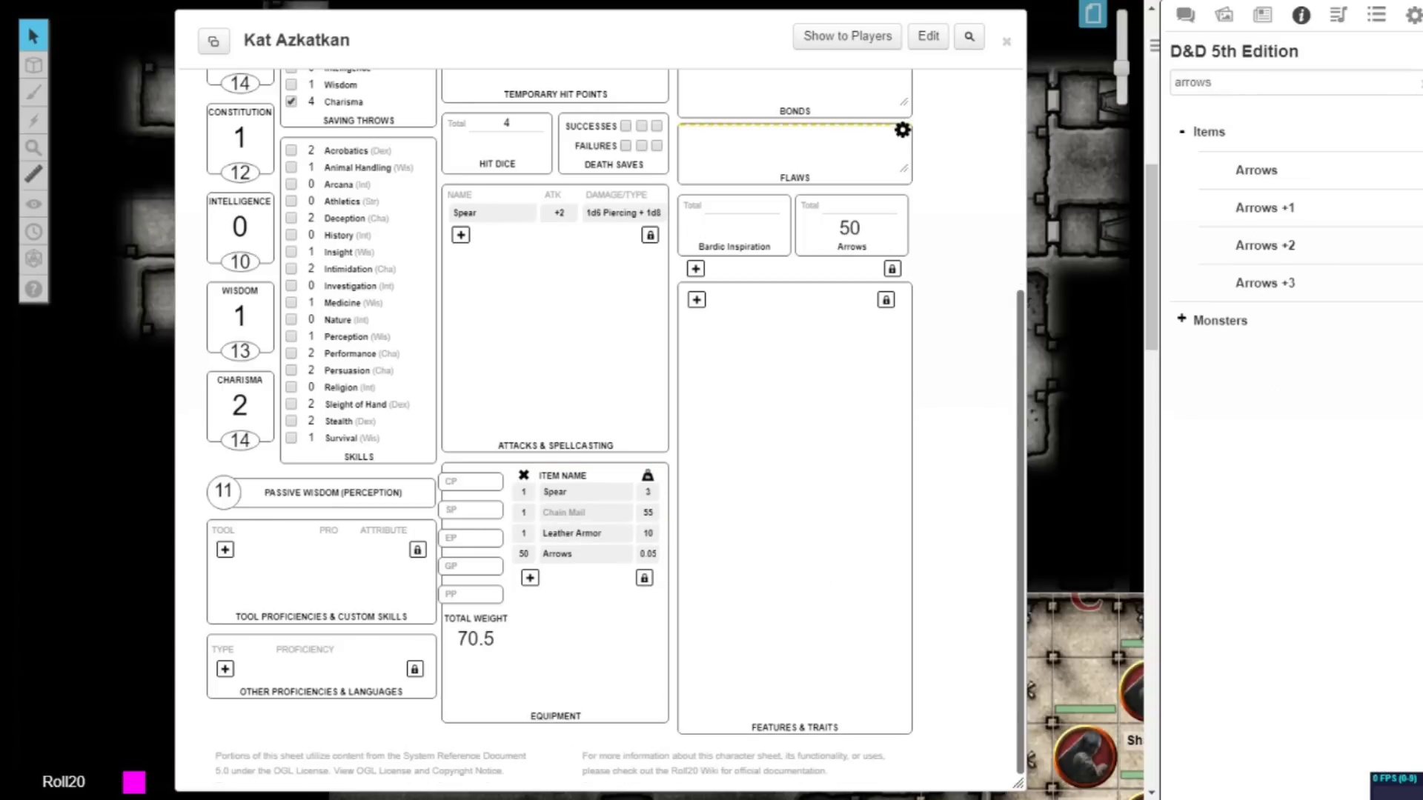
Turn off using the Arrows as a resource, and open the Spear's item details.
{"action": "mouse_move", "coordinate": [657, 561]}
{"action": "left_click", "coordinate": [657, 561]}
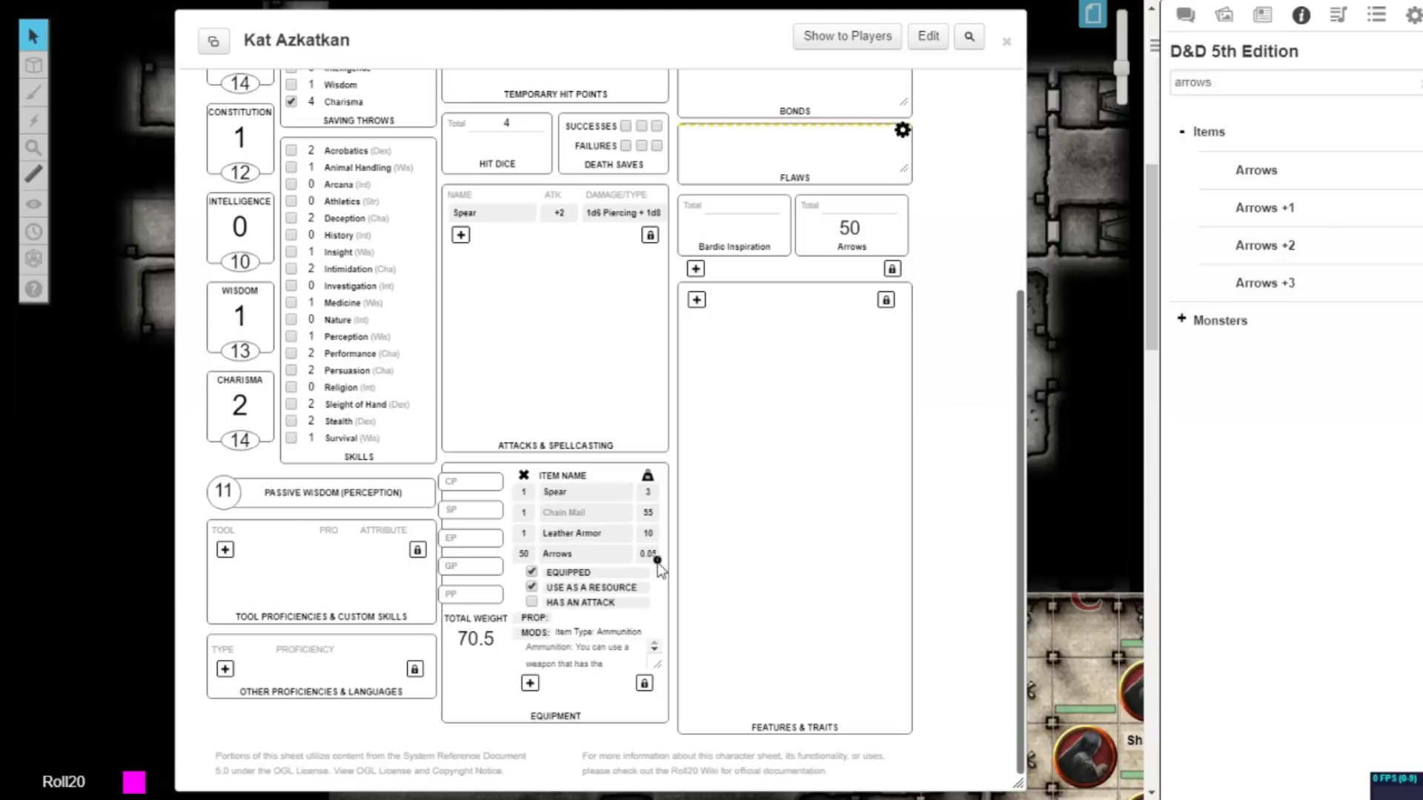
{"action": "left_click", "coordinate": [531, 587]}
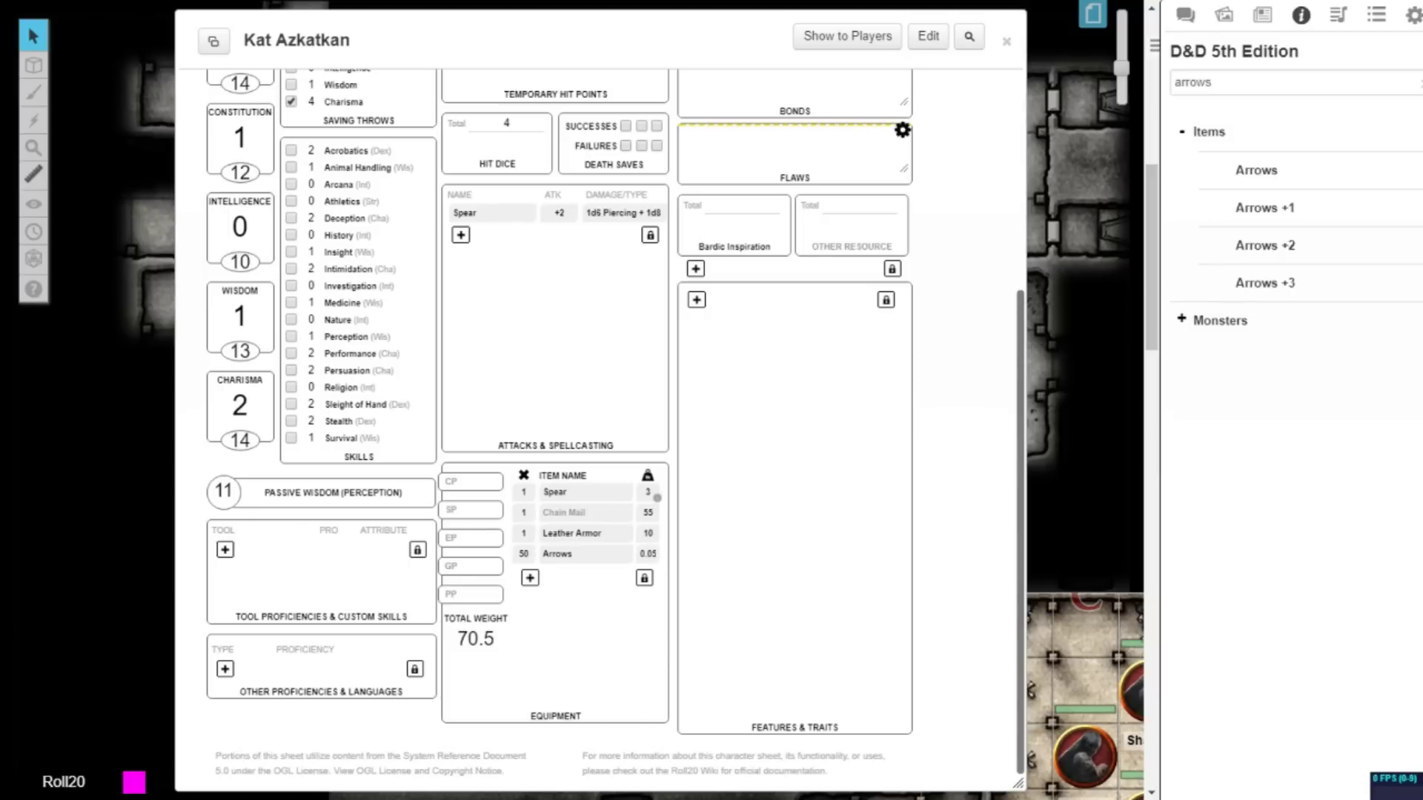
{"action": "left_click", "coordinate": [657, 498]}
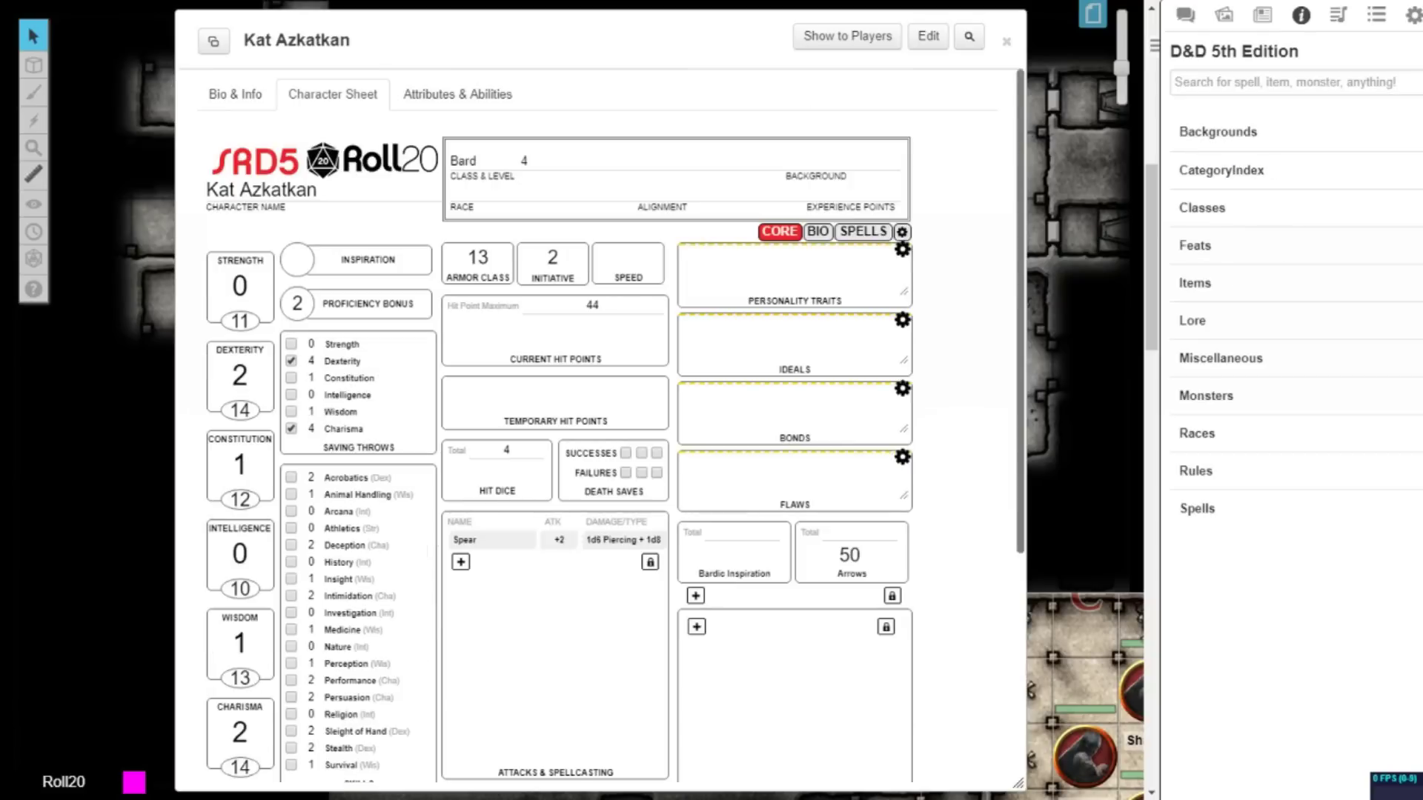
Search the compendium for "belt of giant strength" and add the Belt of Giant Strength to the character sheet.
{"action": "left_click", "coordinate": [1258, 83]}
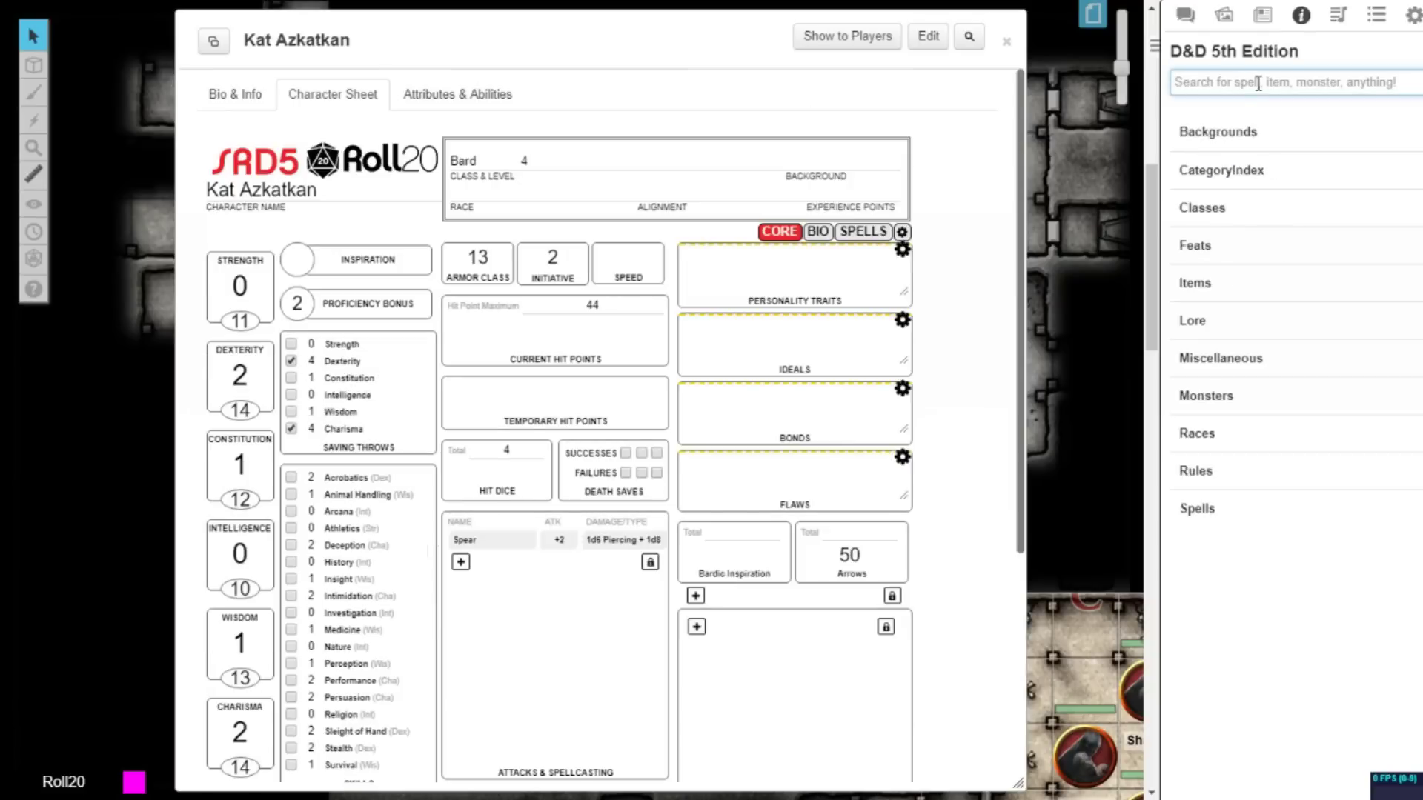
{"action": "type", "text": "belt of gian"}
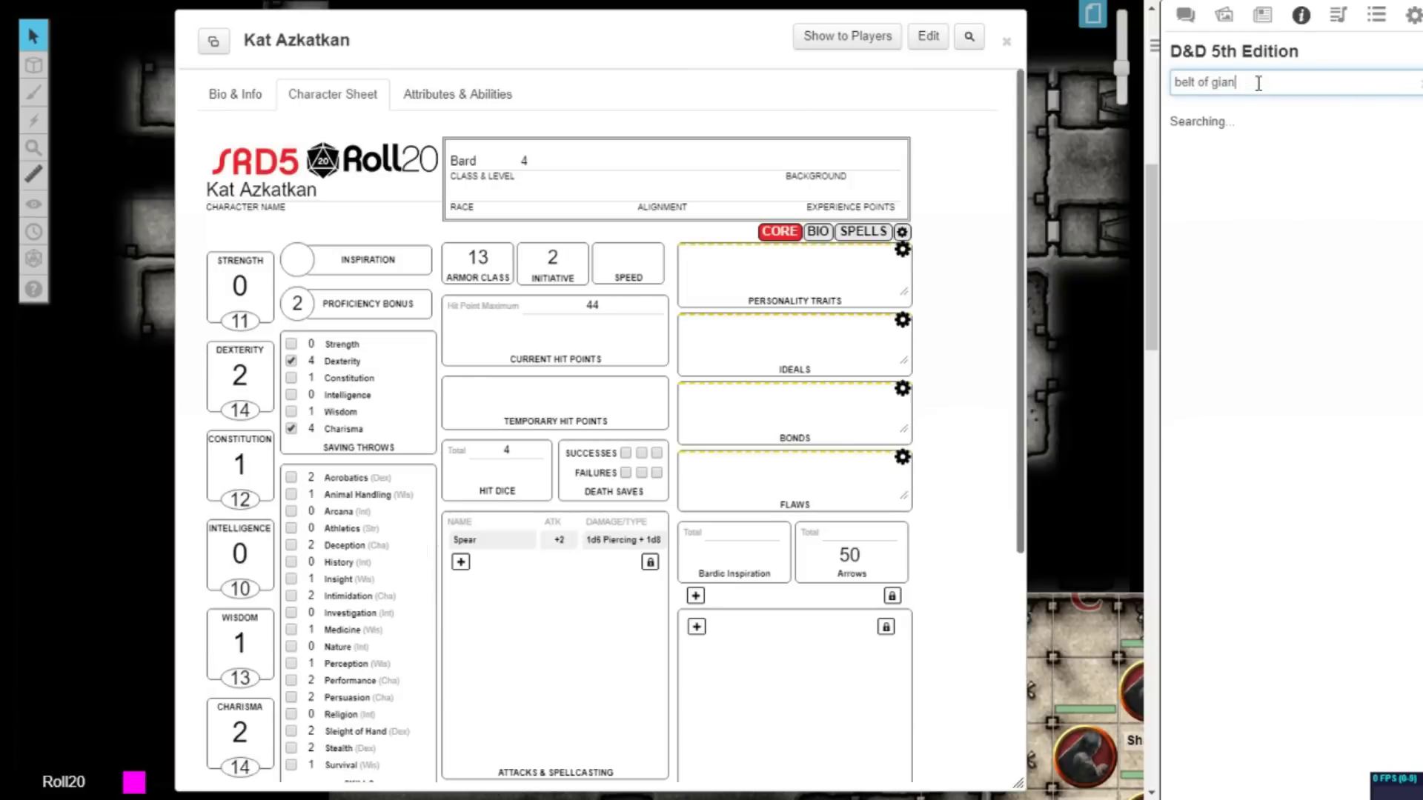
{"action": "type", "text": "t strength"}
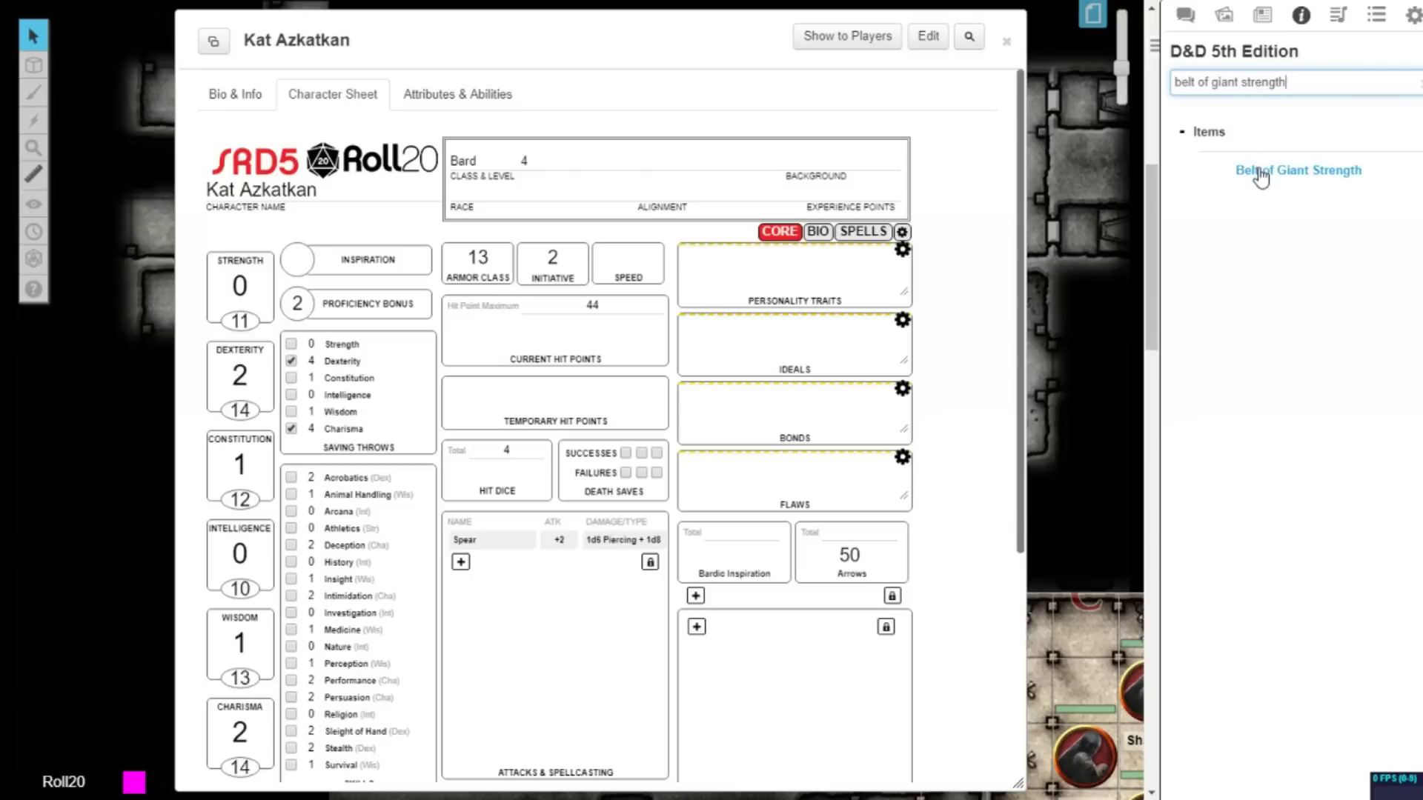
{"action": "left_click_drag", "start_coordinate": [1258, 172], "coordinate": [624, 325]}
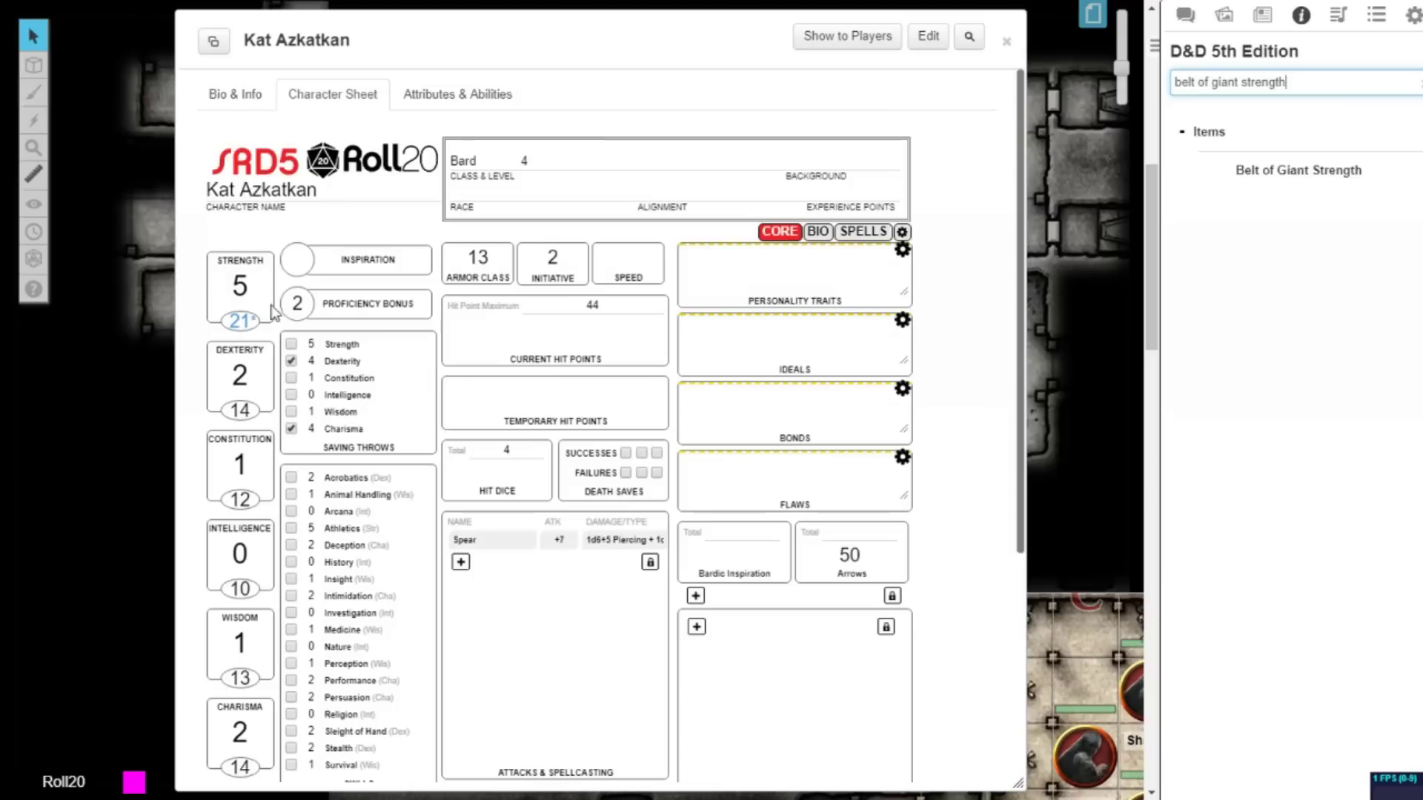
{"action": "left_click", "coordinate": [247, 322]}
{"action": "left_click_drag", "start_coordinate": [1020, 538], "coordinate": [1018, 661]}
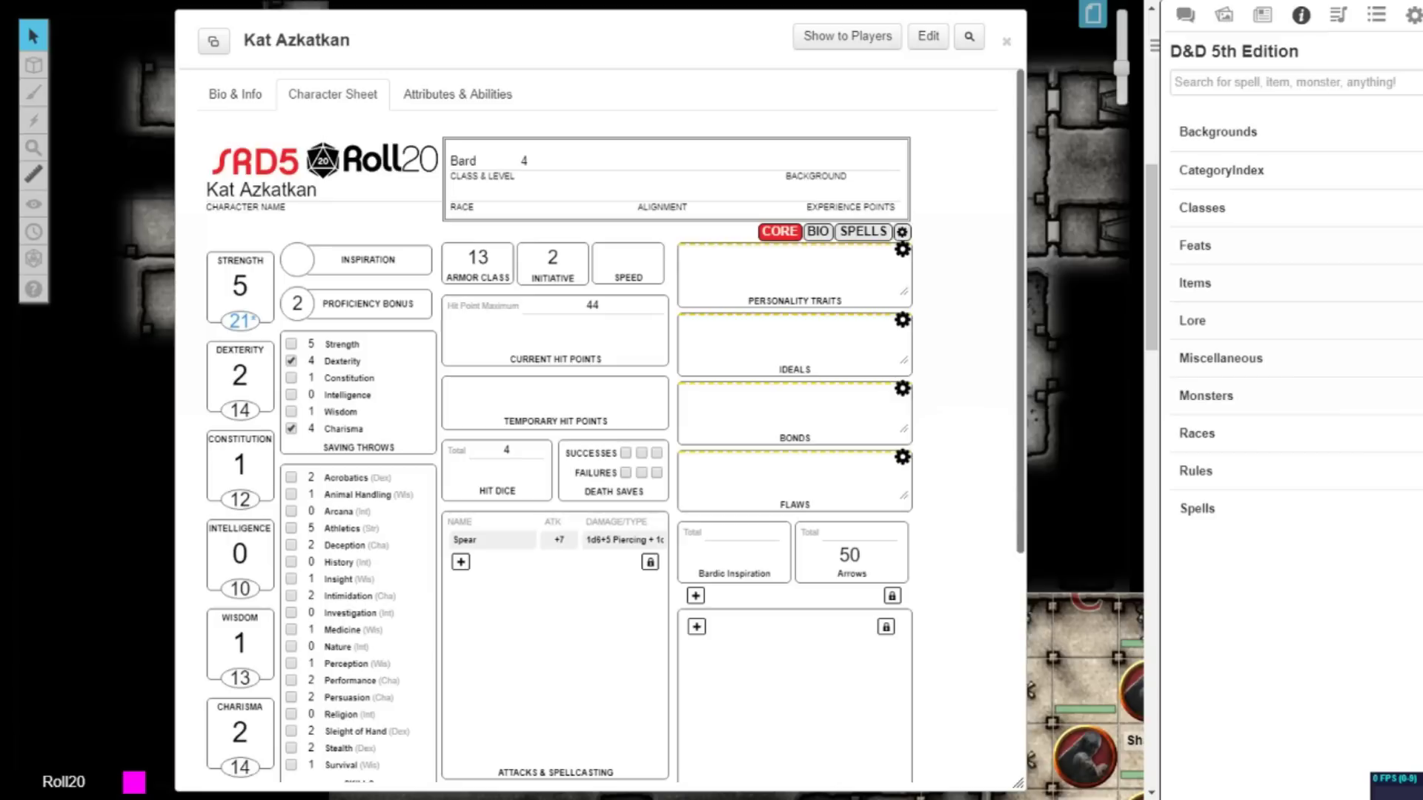
Search the compendium for "lightning" and add Chain Lightning and Lightning Bolt to the character's spell list.
{"action": "left_click", "coordinate": [859, 232]}
{"action": "left_click", "coordinate": [1217, 84]}
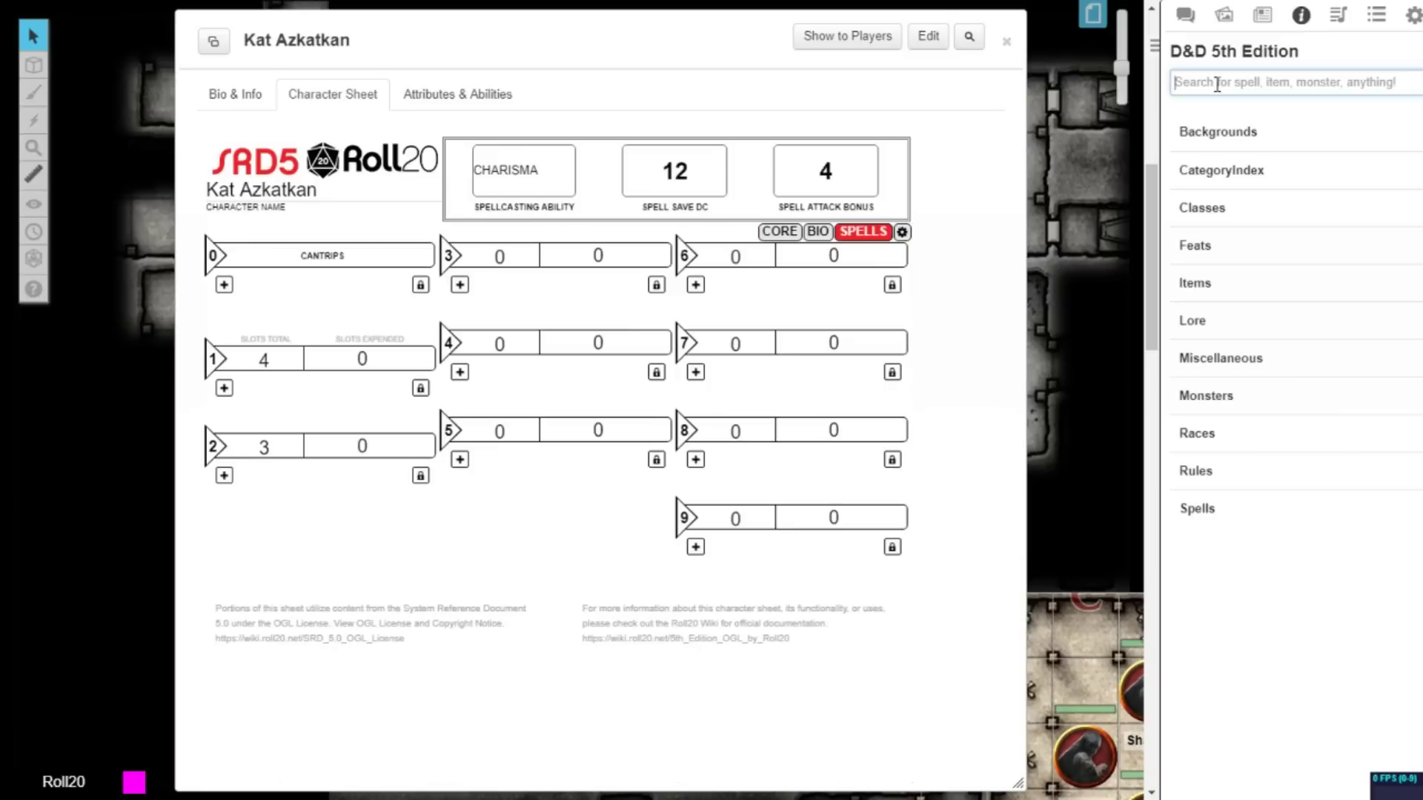
{"action": "type", "text": "lightning"}
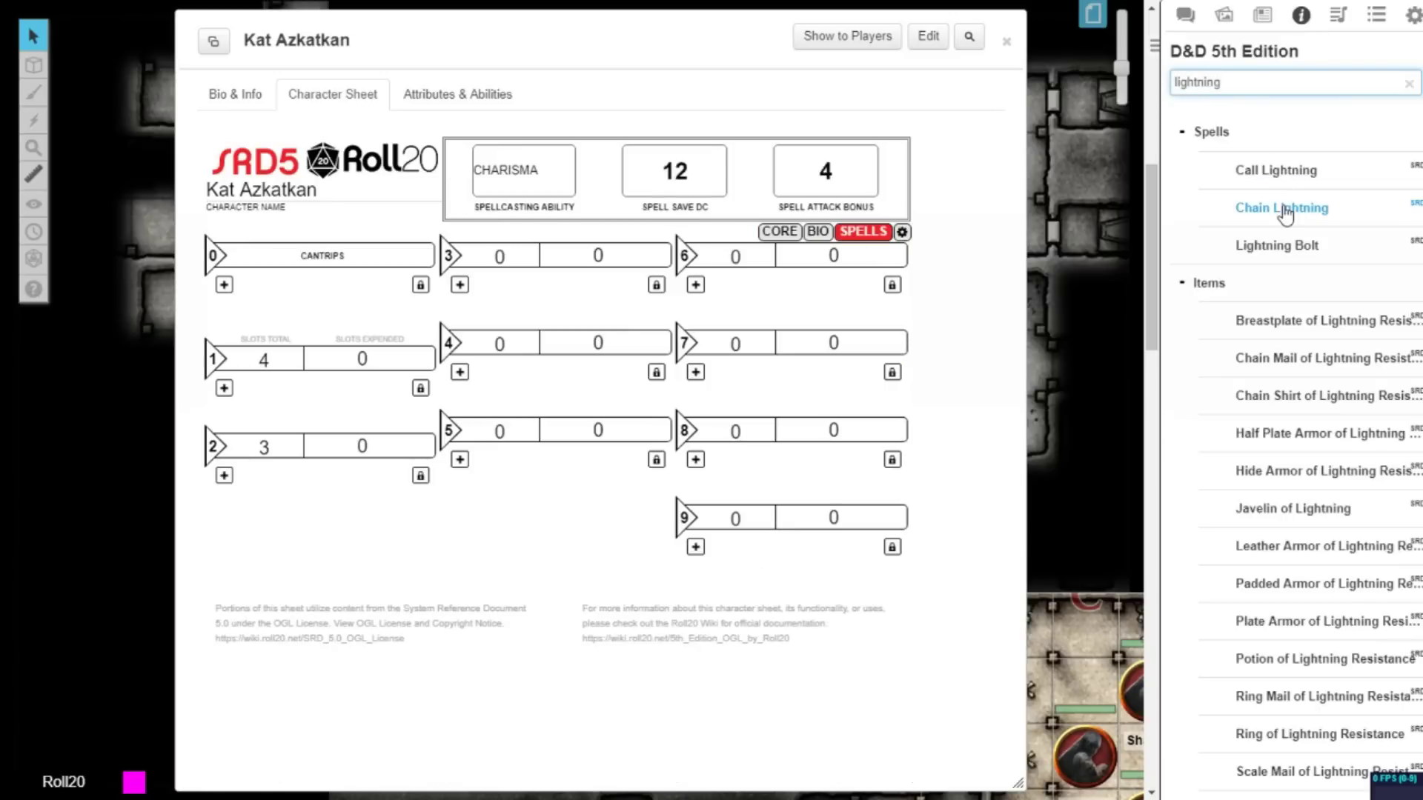
{"action": "left_click_drag", "start_coordinate": [1286, 213], "coordinate": [705, 305]}
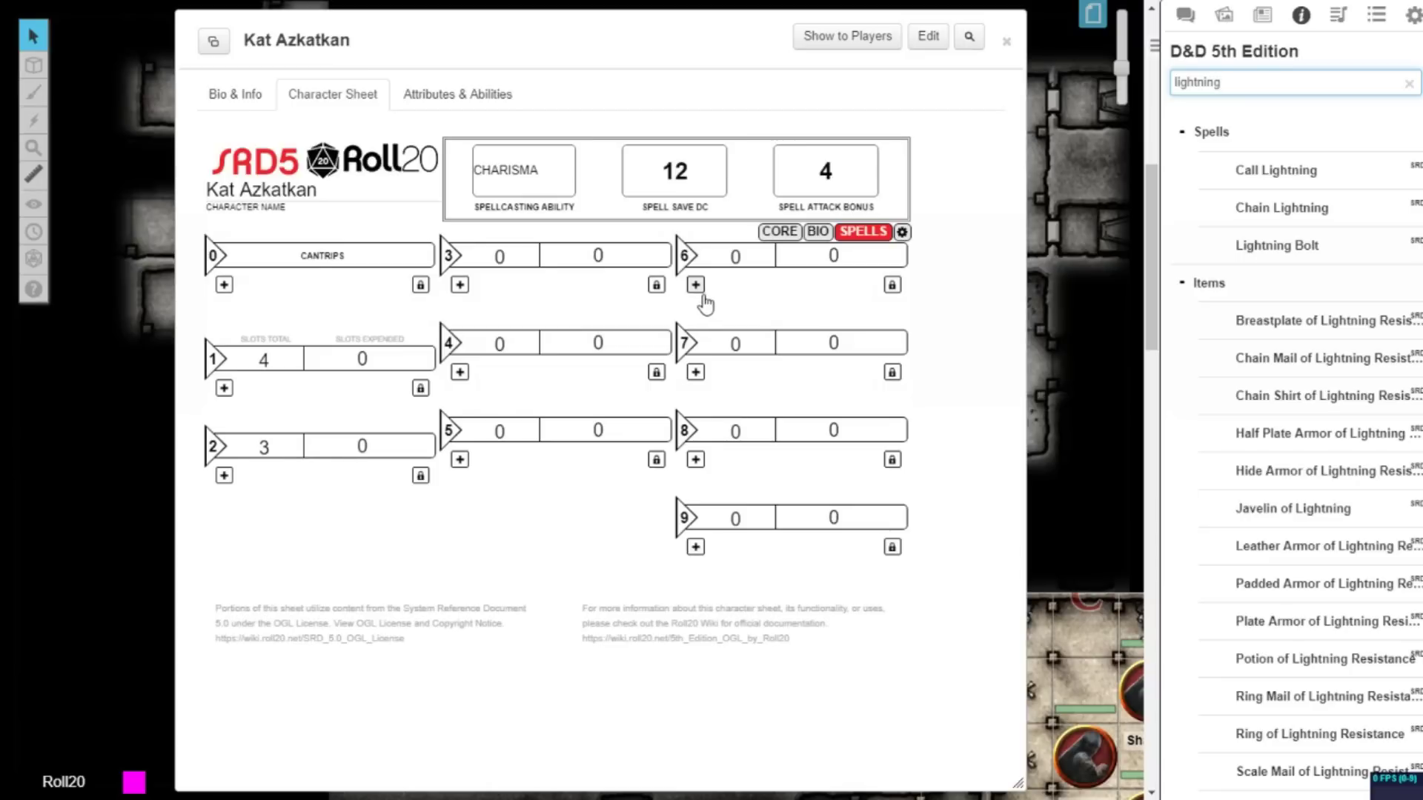
{"action": "left_click_drag", "start_coordinate": [1264, 246], "coordinate": [505, 412]}
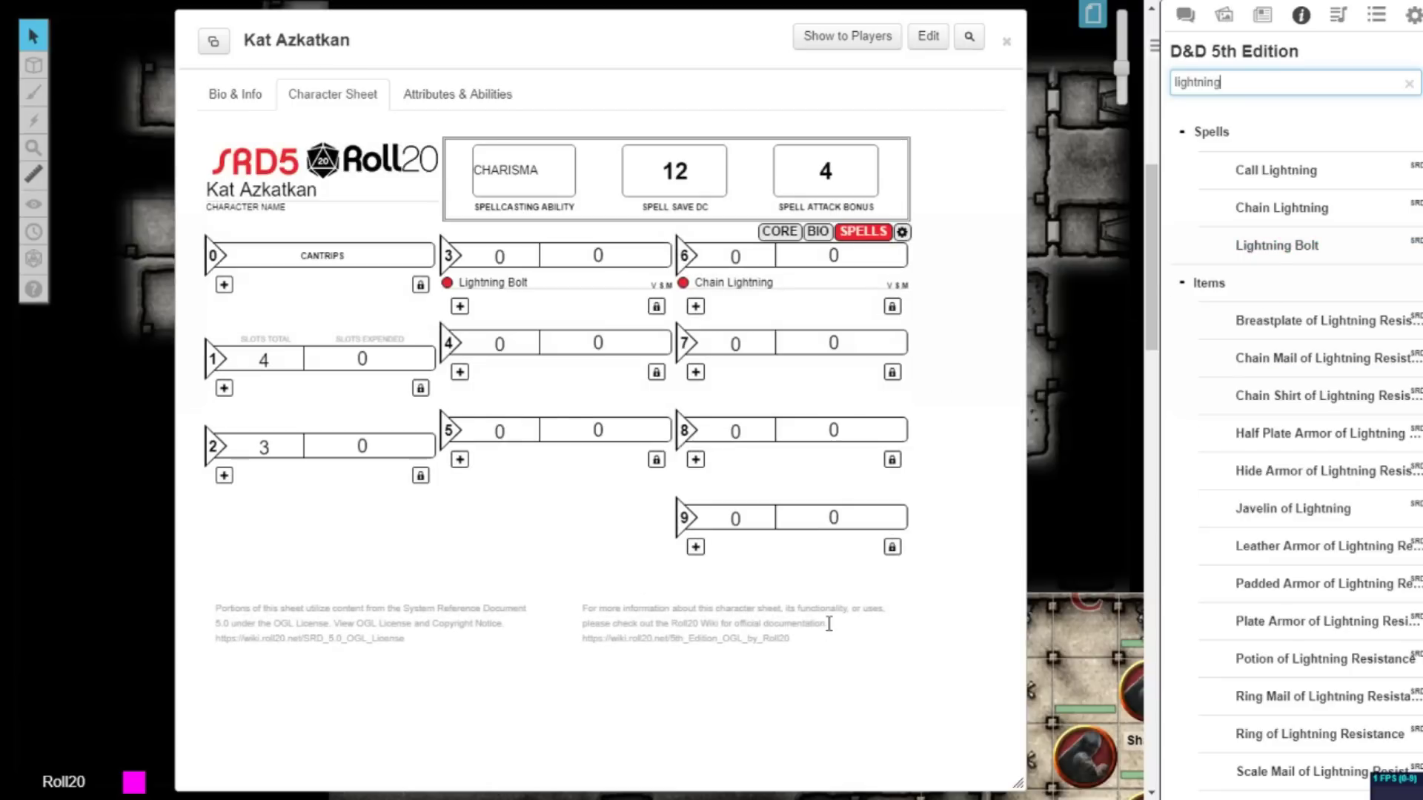
Find Bless and Detect Magic in the compendium and add both to the character's spell list.
{"action": "key", "text": "ctrl+a"}
{"action": "type", "text": "bless"}
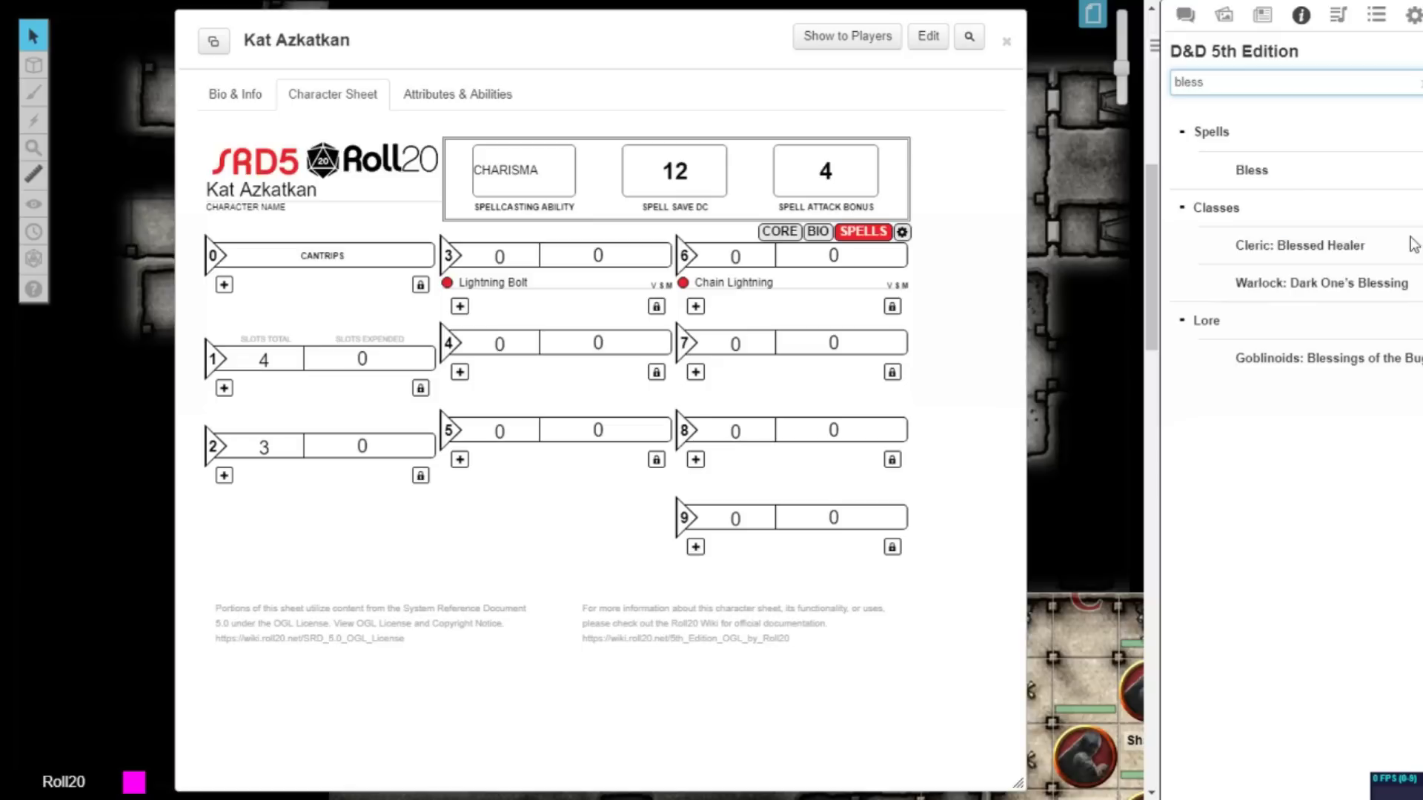
{"action": "left_click_drag", "start_coordinate": [1252, 170], "coordinate": [857, 270]}
{"action": "key", "text": "ctrl+a"}
{"action": "type", "text": "detect"}
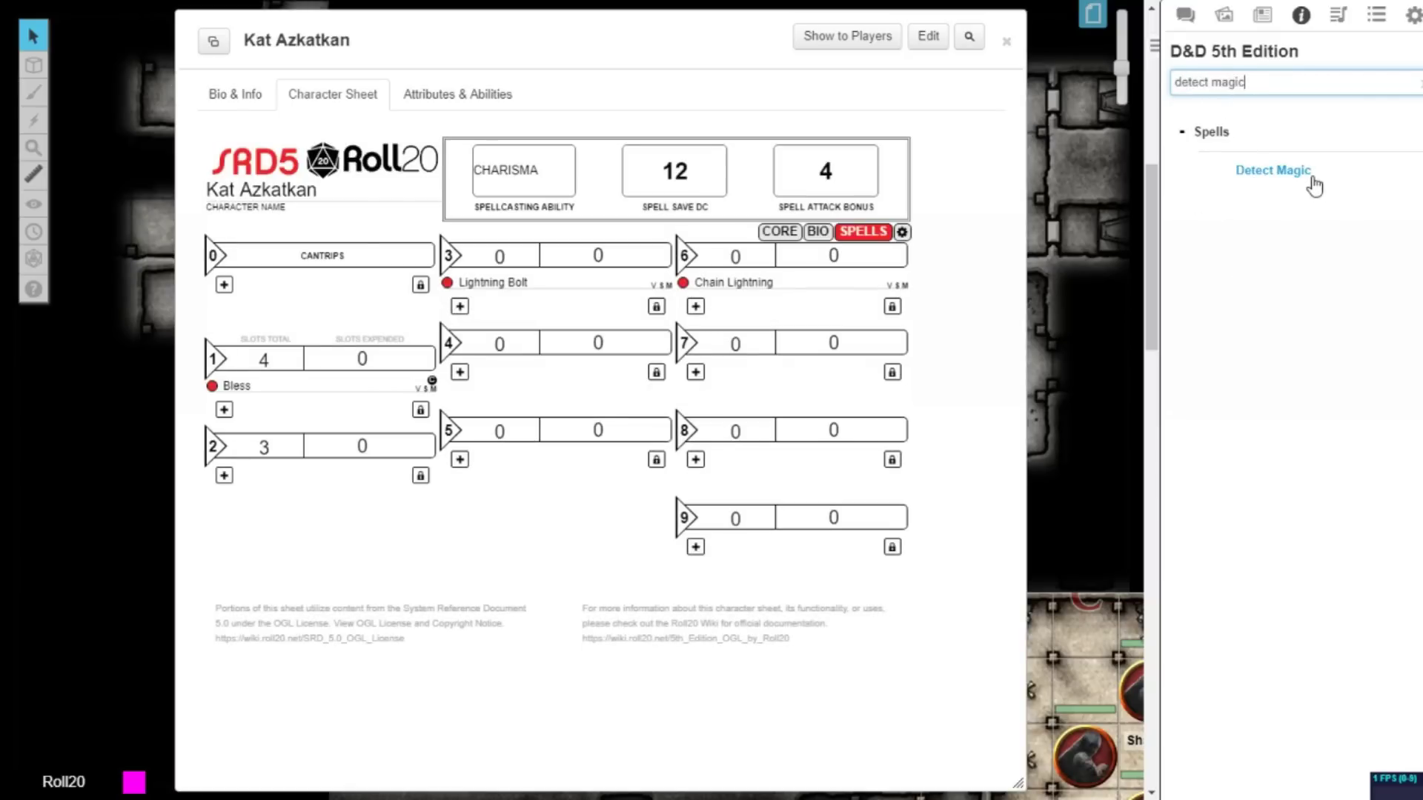
{"action": "left_click_drag", "start_coordinate": [1304, 176], "coordinate": [621, 452]}
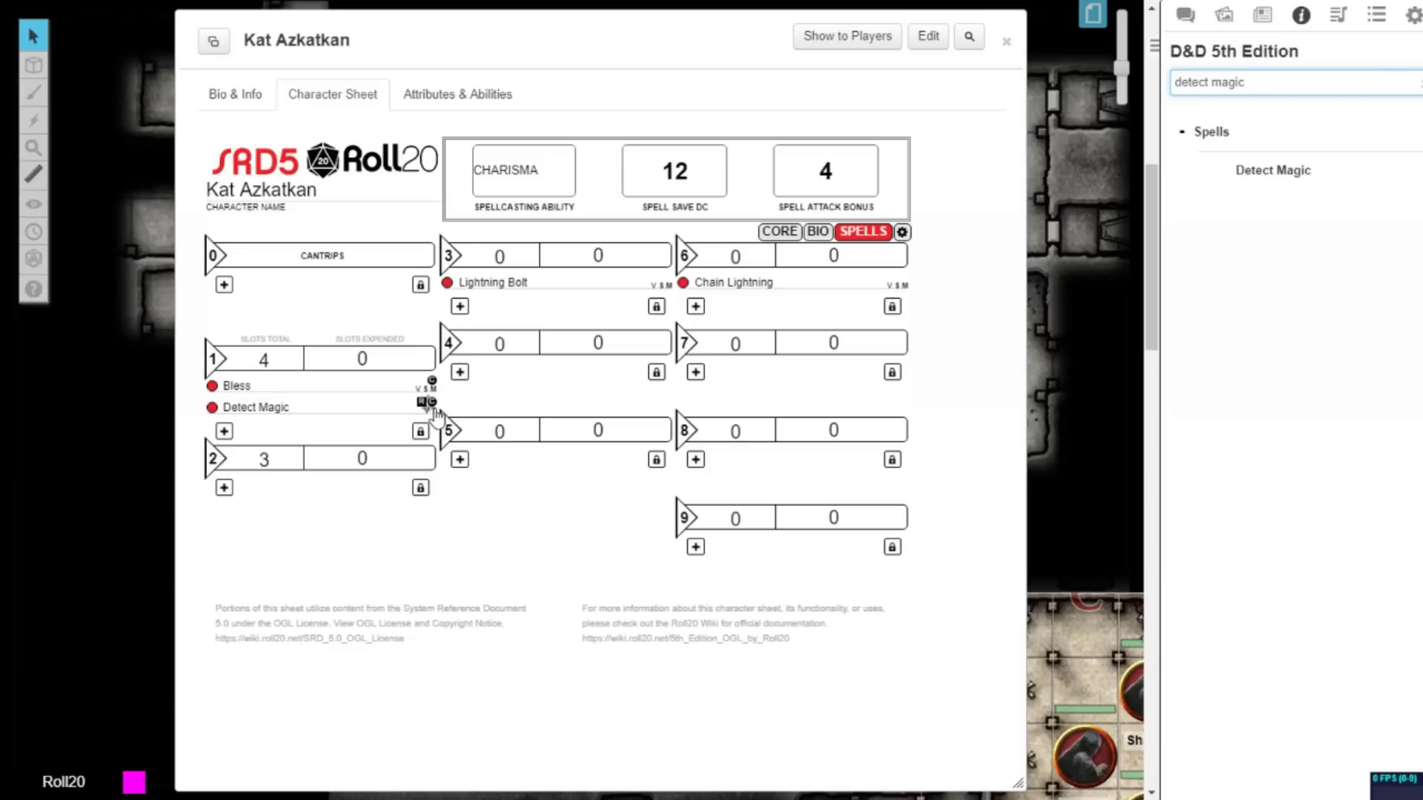
Search the compendium for "magic" and add Magic Missile to the character's spell list.
{"action": "key", "text": "ctrl+a"}
{"action": "key", "text": "BackSpace"}
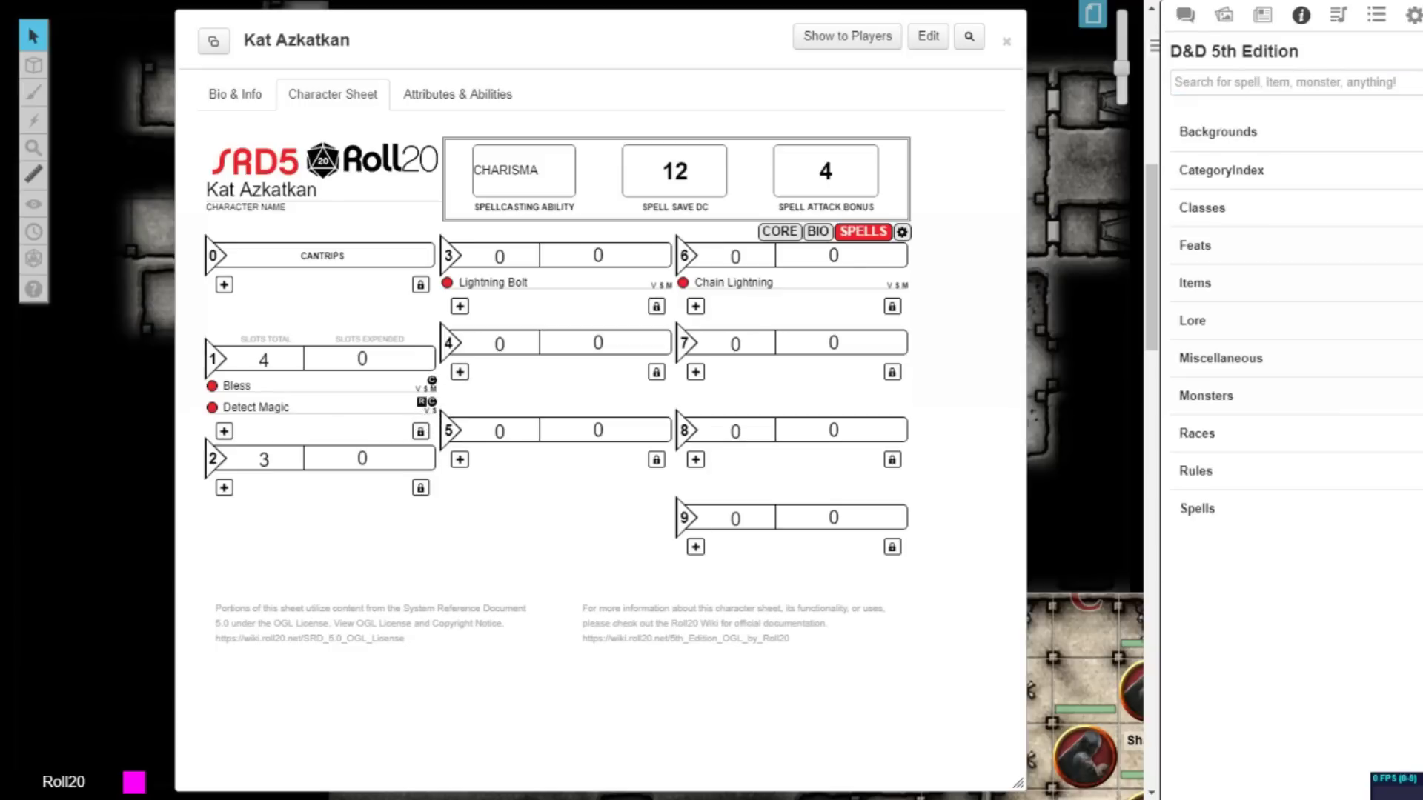
{"action": "type", "text": "magic"}
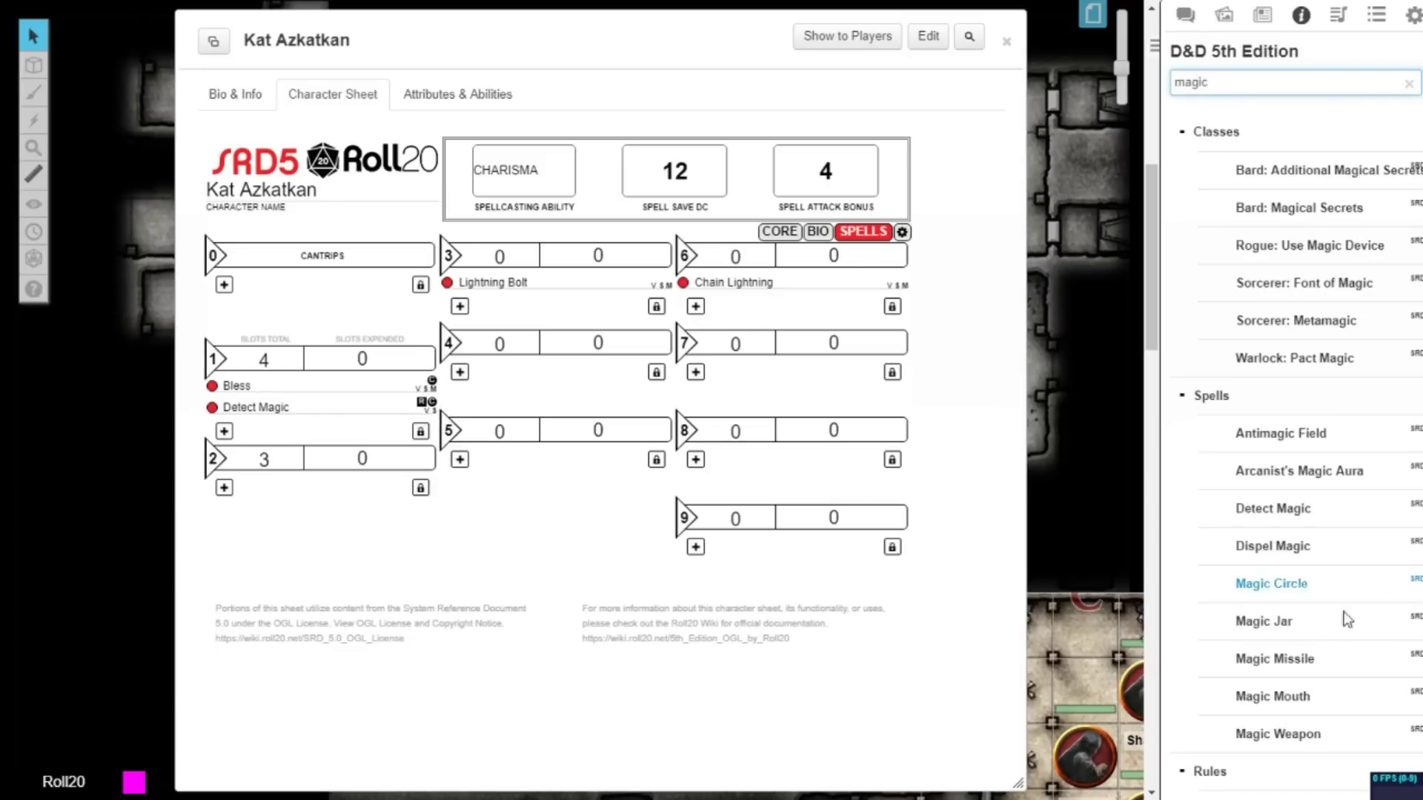
{"action": "left_click_drag", "start_coordinate": [1275, 659], "coordinate": [581, 499]}
Cast Magic Missile from the core page's attacks, check its roll in the chat, and return to the compendium.
{"action": "left_click", "coordinate": [780, 231]}
{"action": "left_click", "coordinate": [489, 601]}
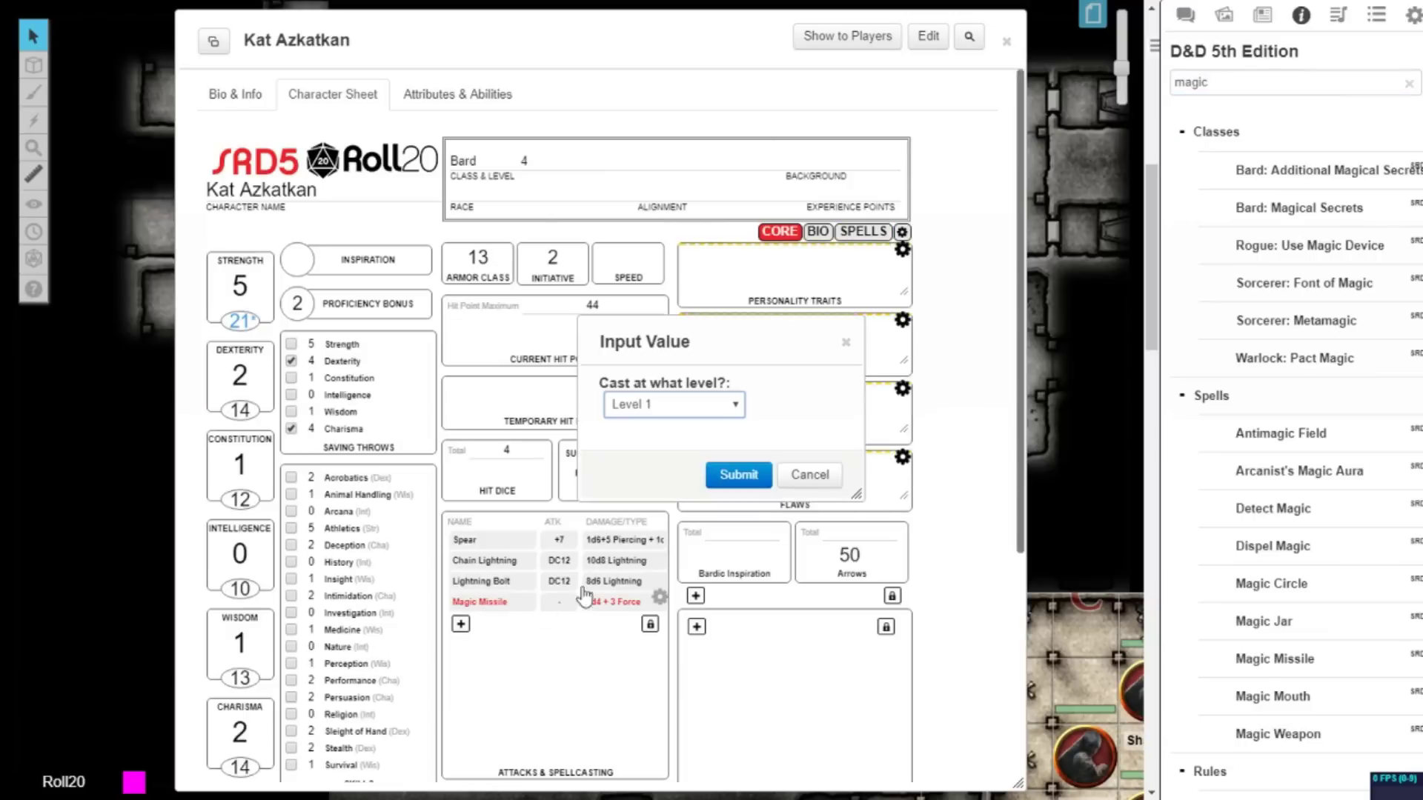
{"action": "left_click", "coordinate": [723, 477]}
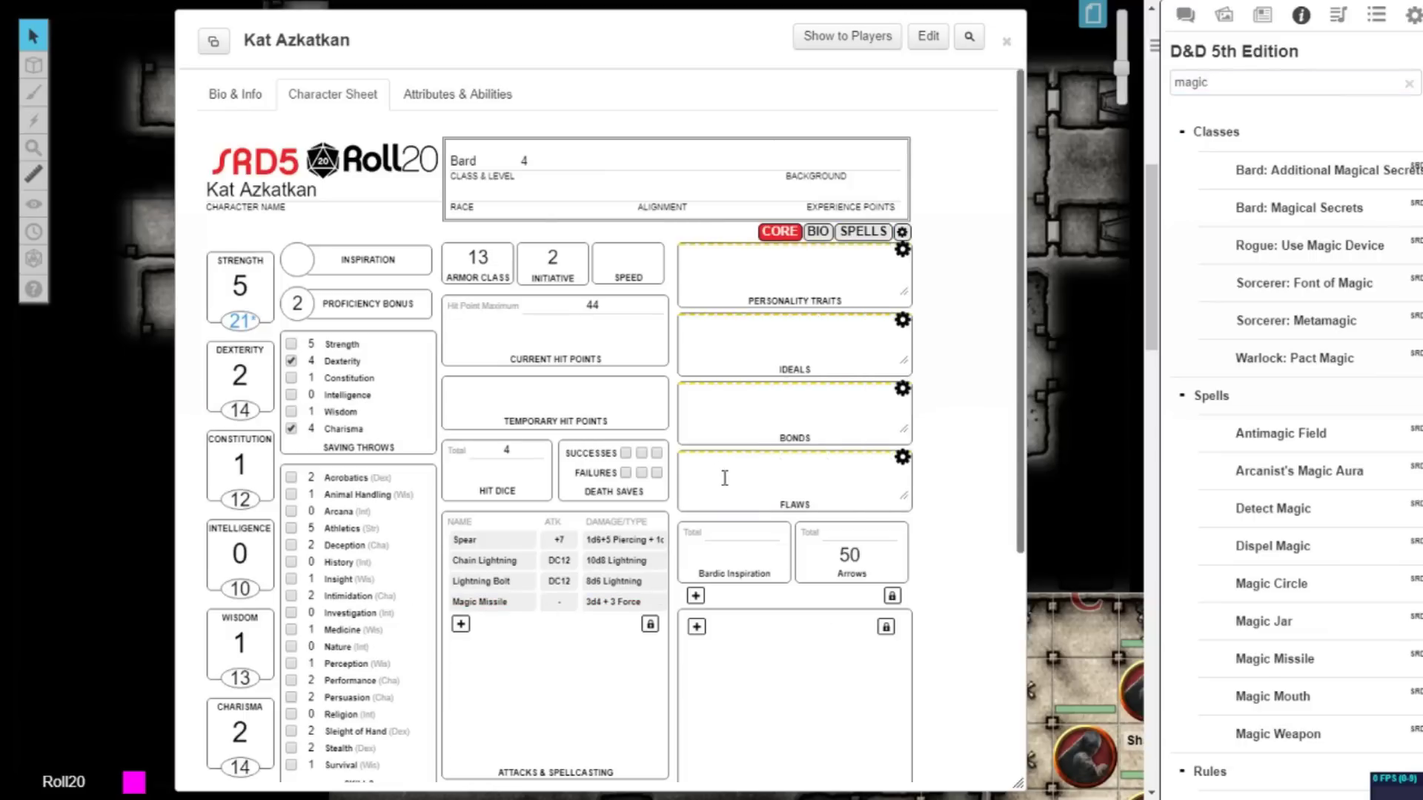
{"action": "left_click", "coordinate": [1186, 16]}
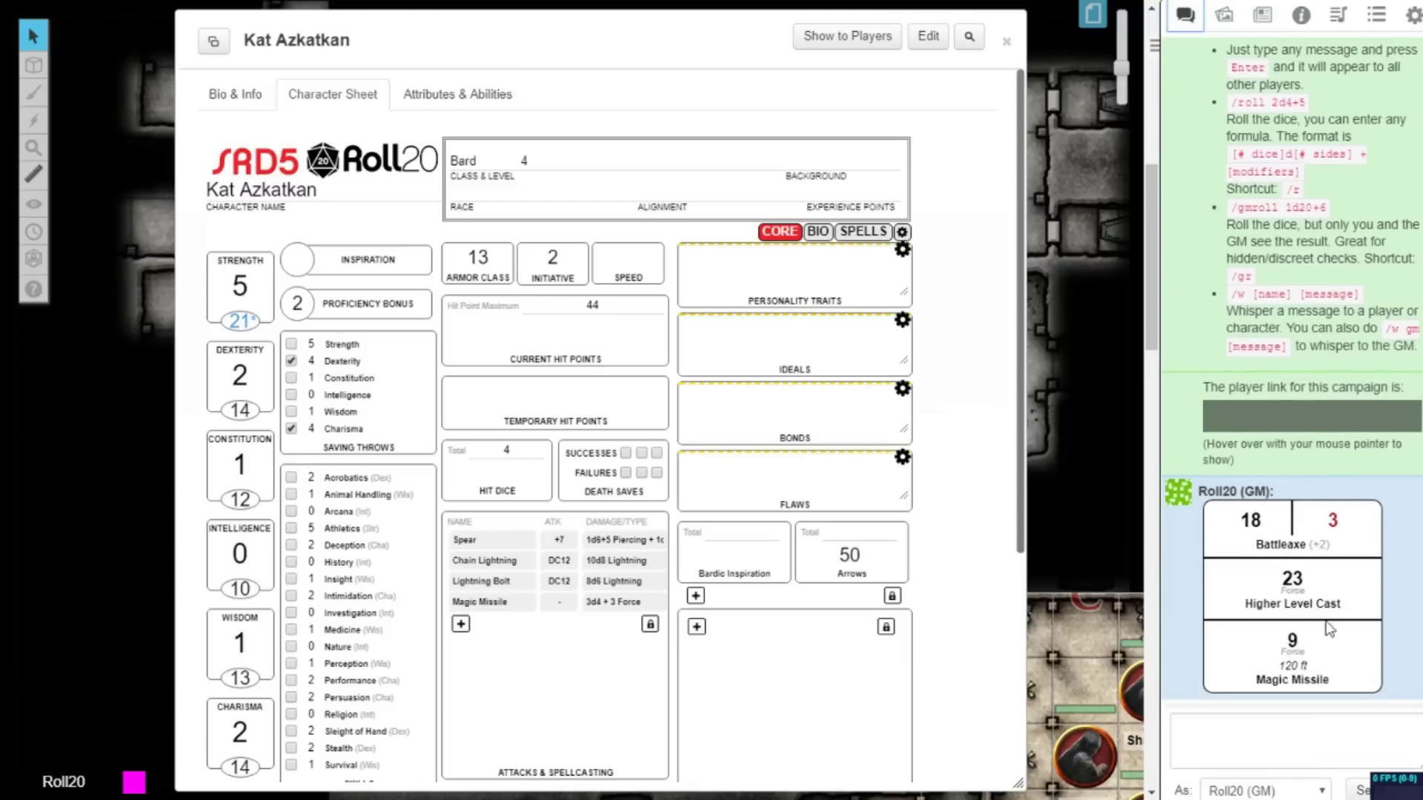
{"action": "left_click", "coordinate": [1301, 15]}
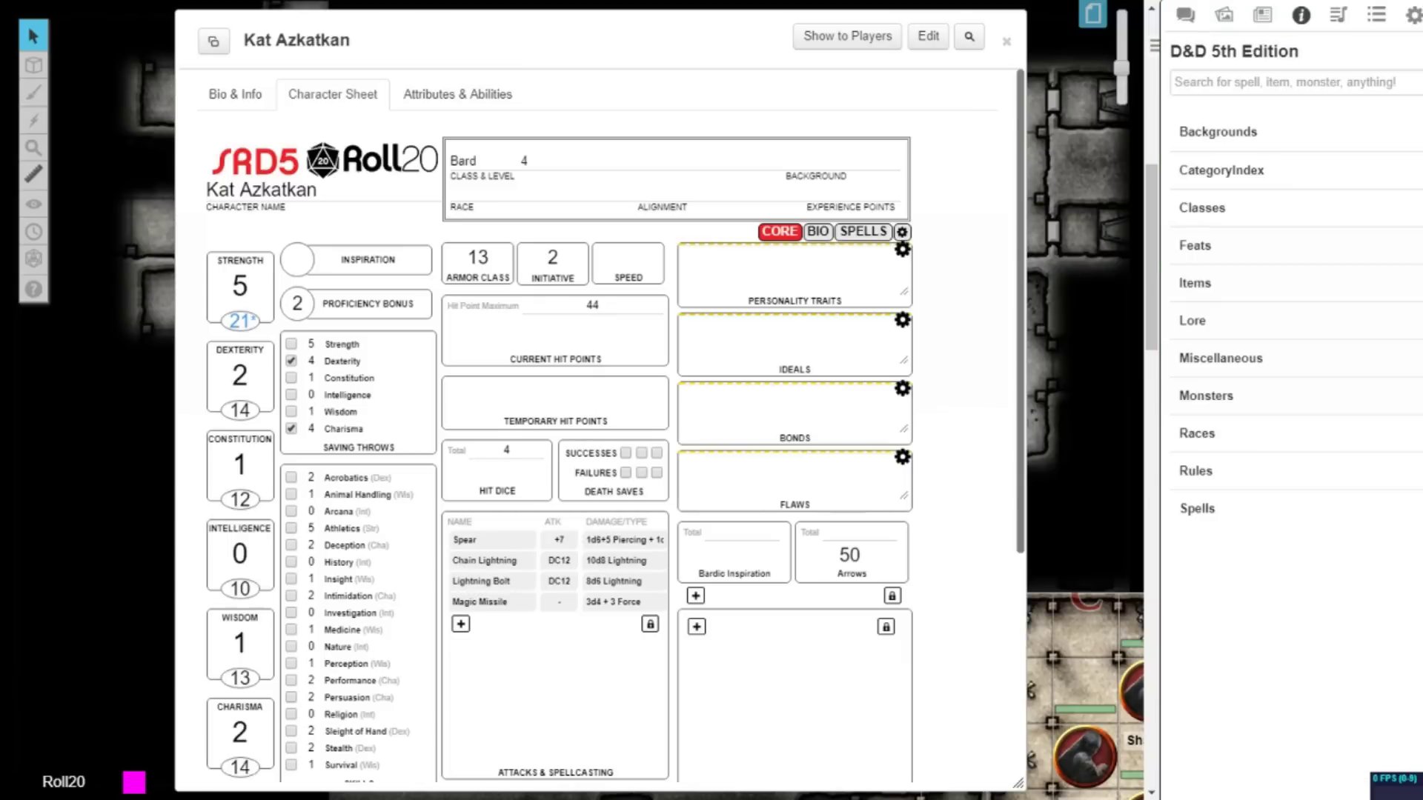
Add a custom skill named Rope Trick with the Proficient bonus and its attribute set to Query Attribute.
{"action": "scroll", "coordinate": [556, 445], "scroll_direction": "down", "scroll_amount": 5}
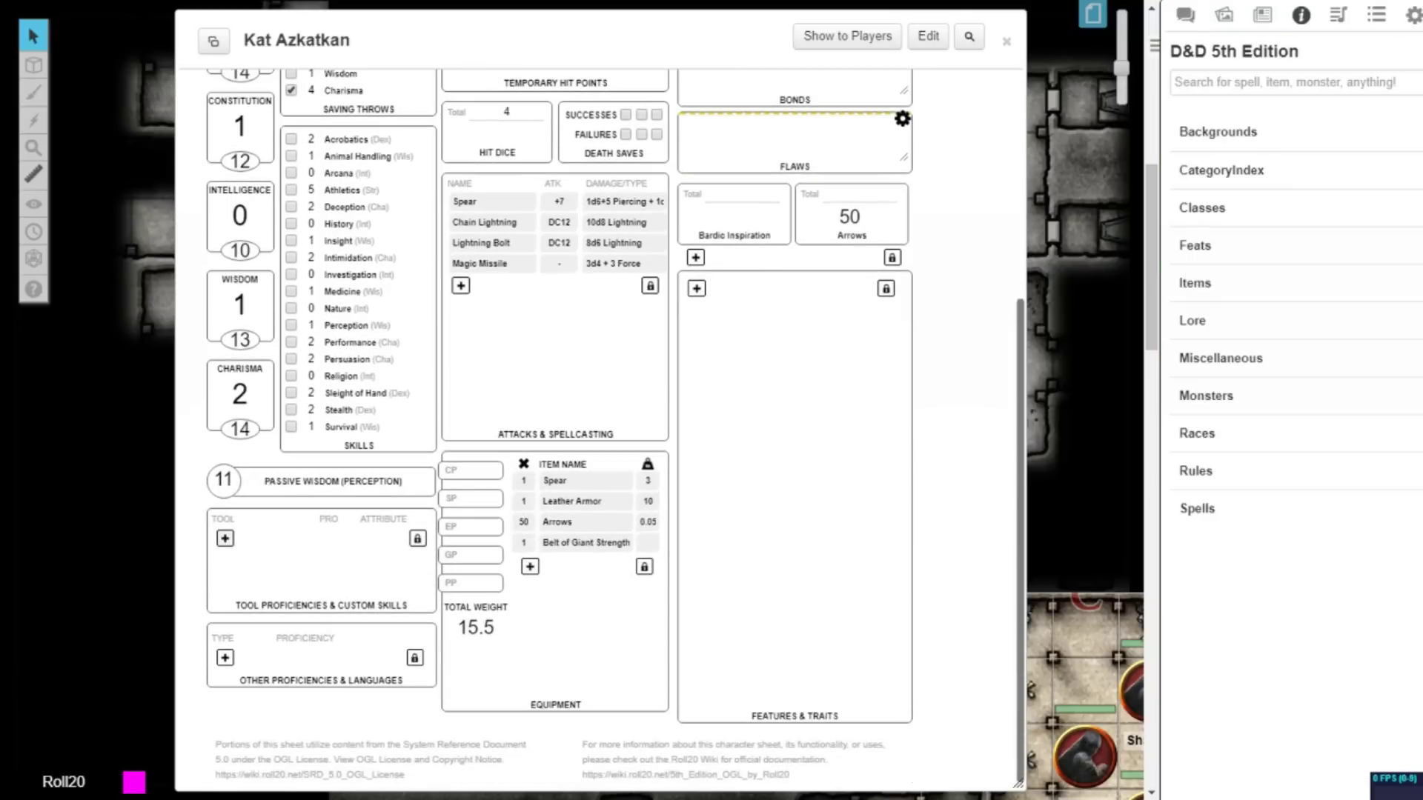
{"action": "left_click", "coordinate": [225, 538]}
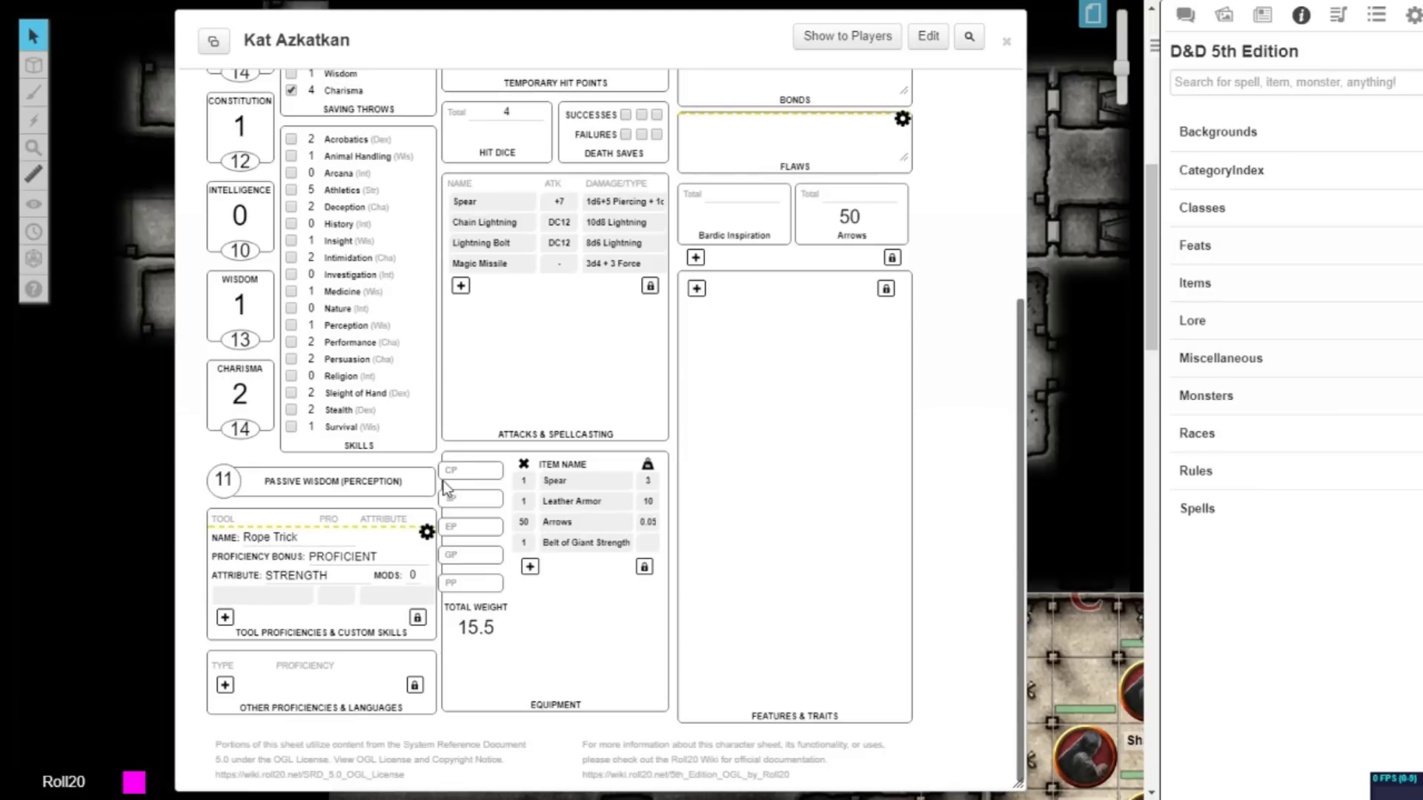
{"action": "key", "text": "Tab"}
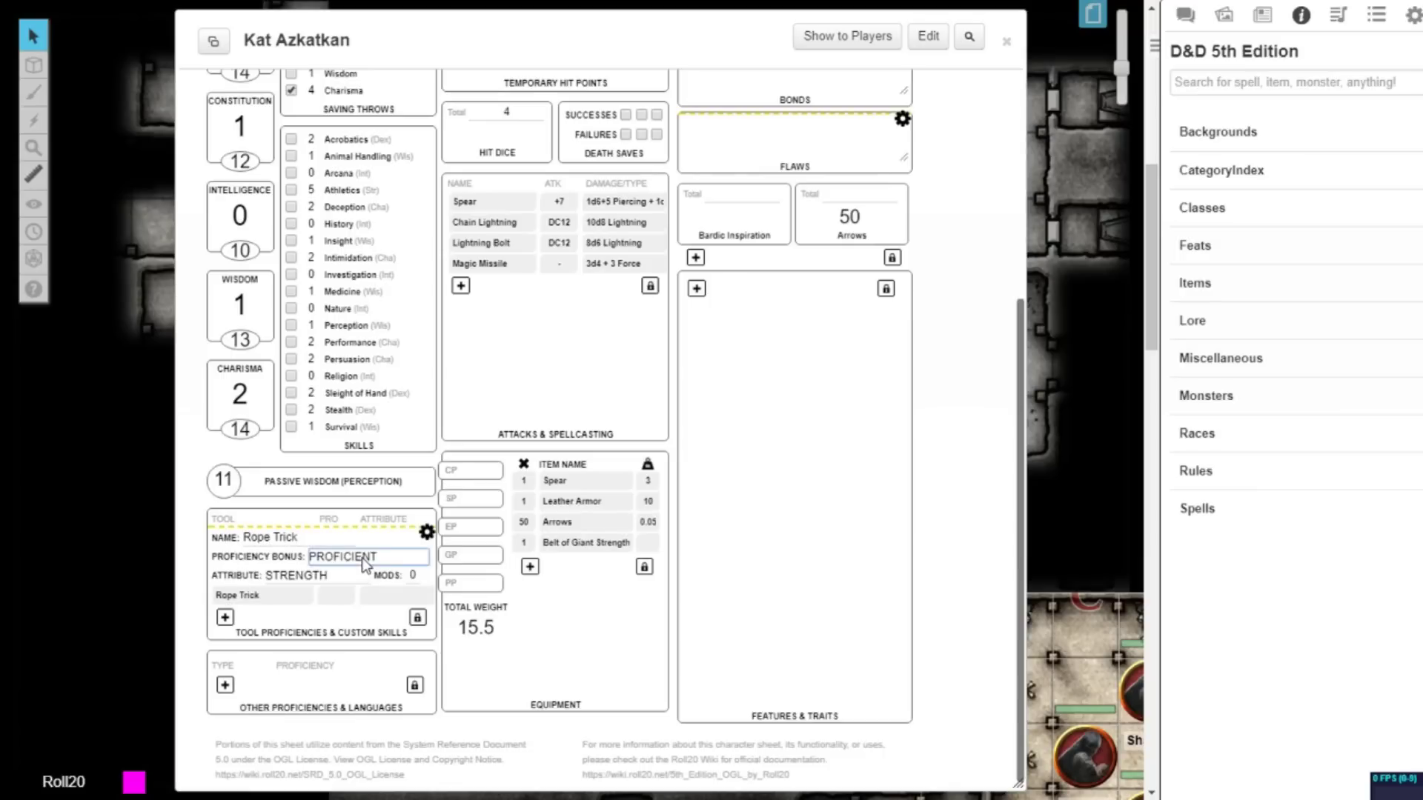
{"action": "left_click", "coordinate": [310, 578]}
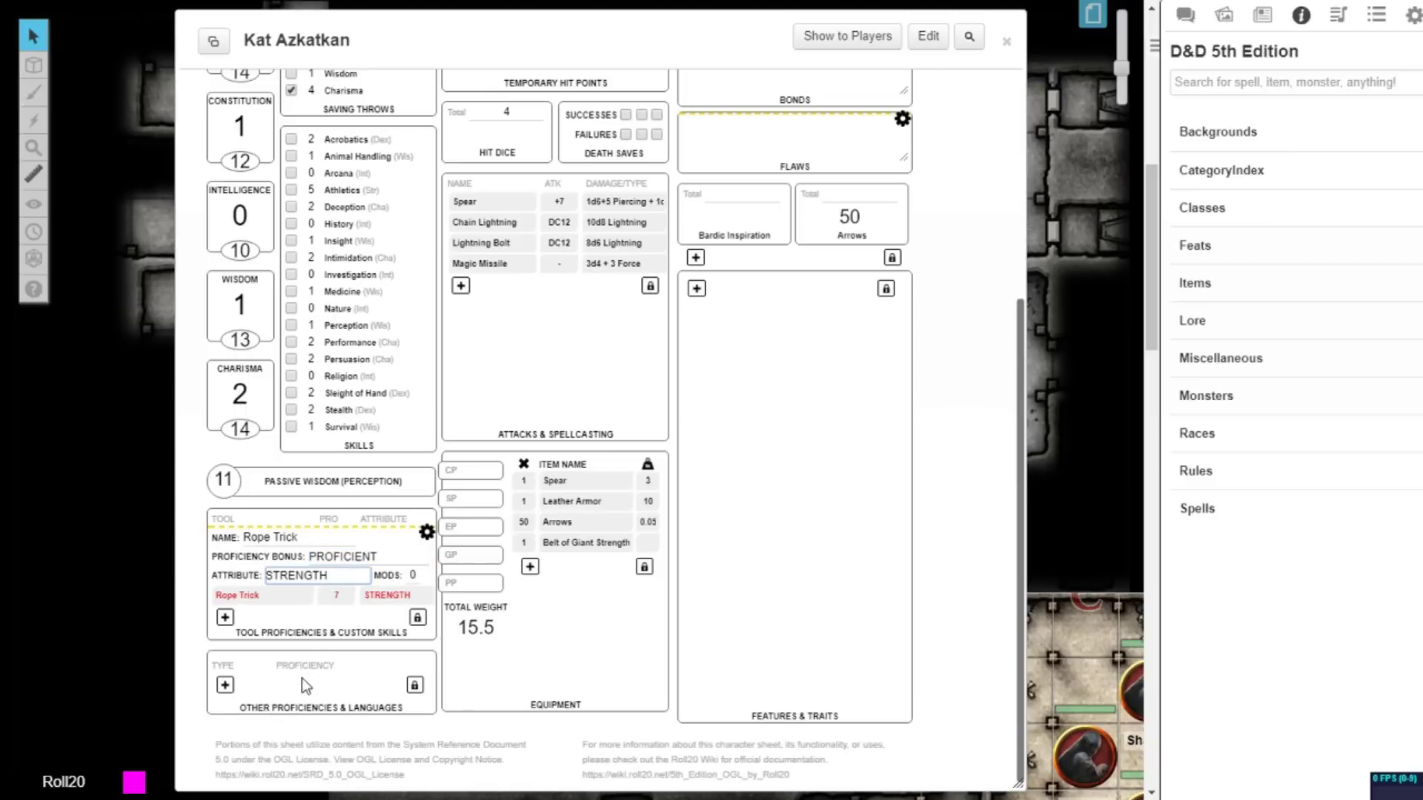
{"action": "key", "text": "Up"}
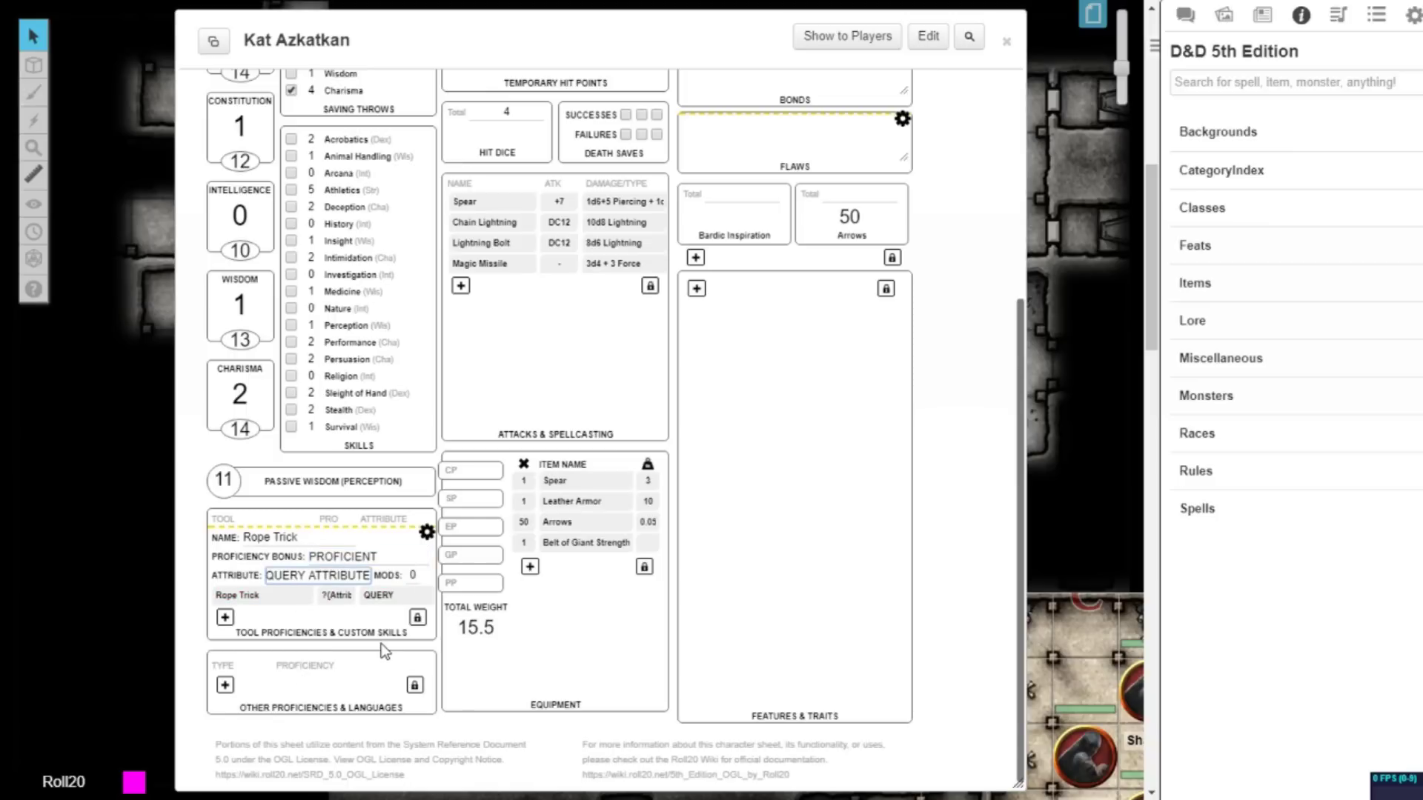
Roll Rope Trick with Charisma as the attribute and check the roll in the chat.
{"action": "left_click", "coordinate": [251, 601]}
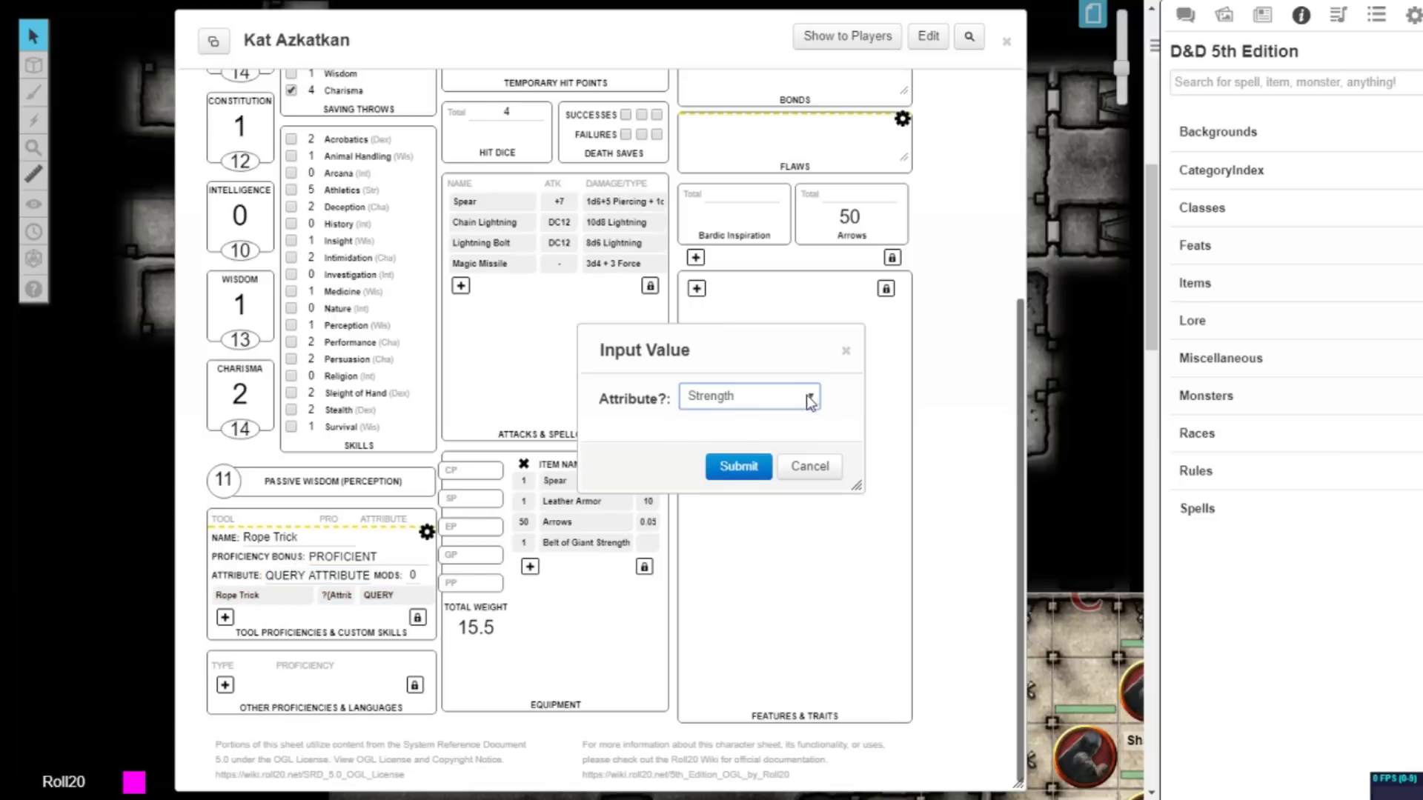
{"action": "key", "text": "c"}
{"action": "key", "text": "h"}
{"action": "left_click", "coordinate": [747, 472]}
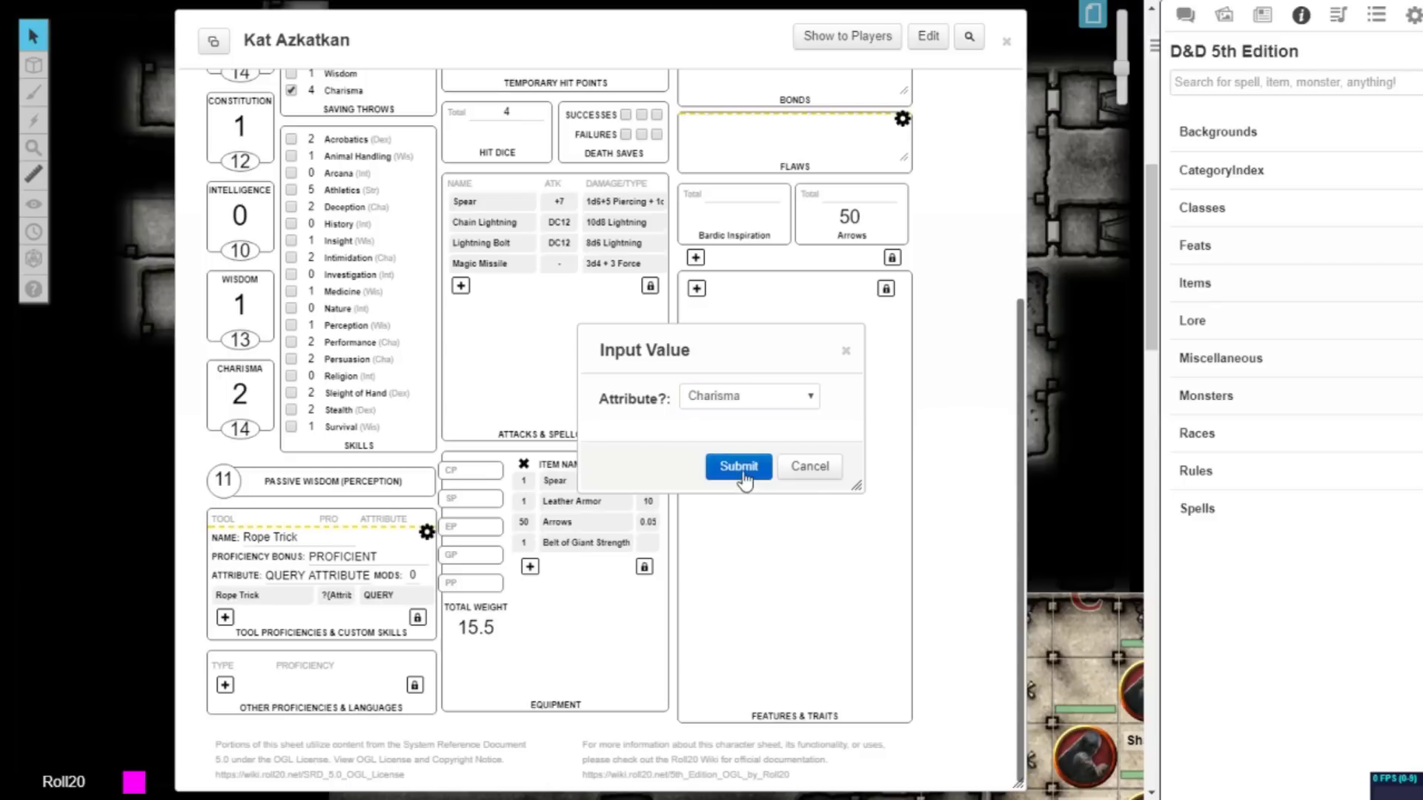
{"action": "left_click", "coordinate": [1185, 18]}
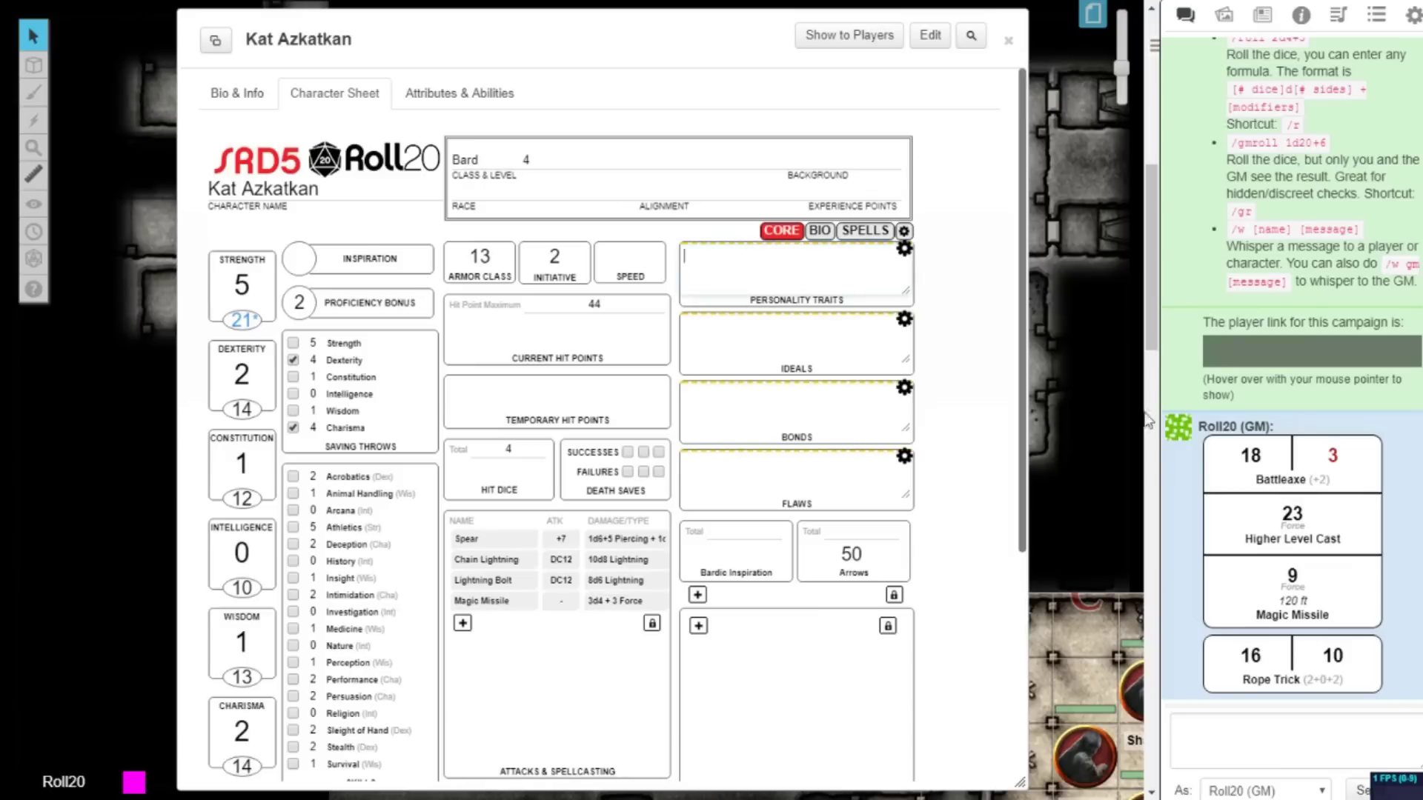
Enter personality "I'm a cat.", ideals "Cats are better than dogs.", bonds "I met a dog once. I hated it." and flaws "None. I'm a cat.".
{"action": "left_click", "coordinate": [801, 345]}
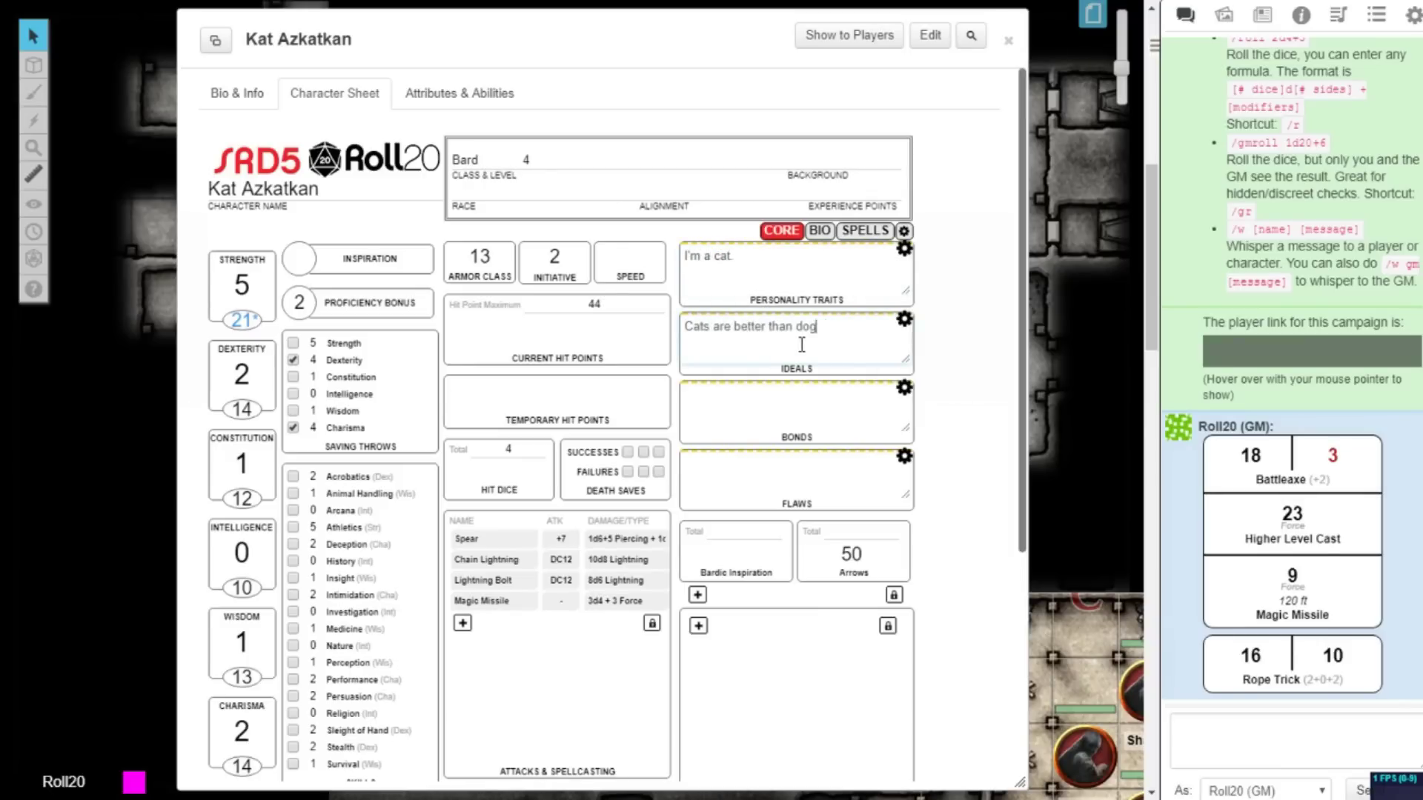
{"action": "left_click", "coordinate": [814, 398]}
{"action": "type", "text": "I met a dog once. I hated it."}
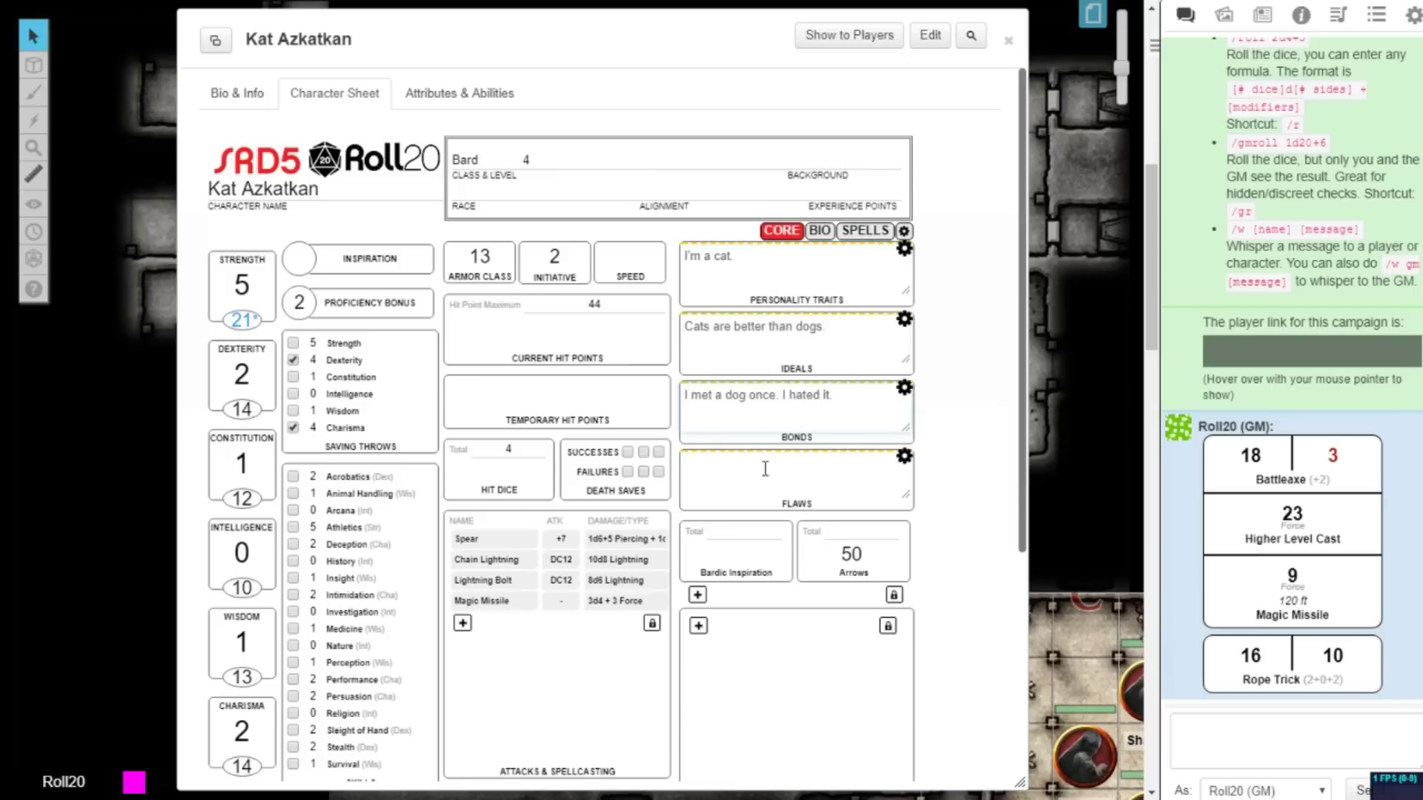
{"action": "left_click", "coordinate": [765, 468]}
{"action": "type", "text": "None"}
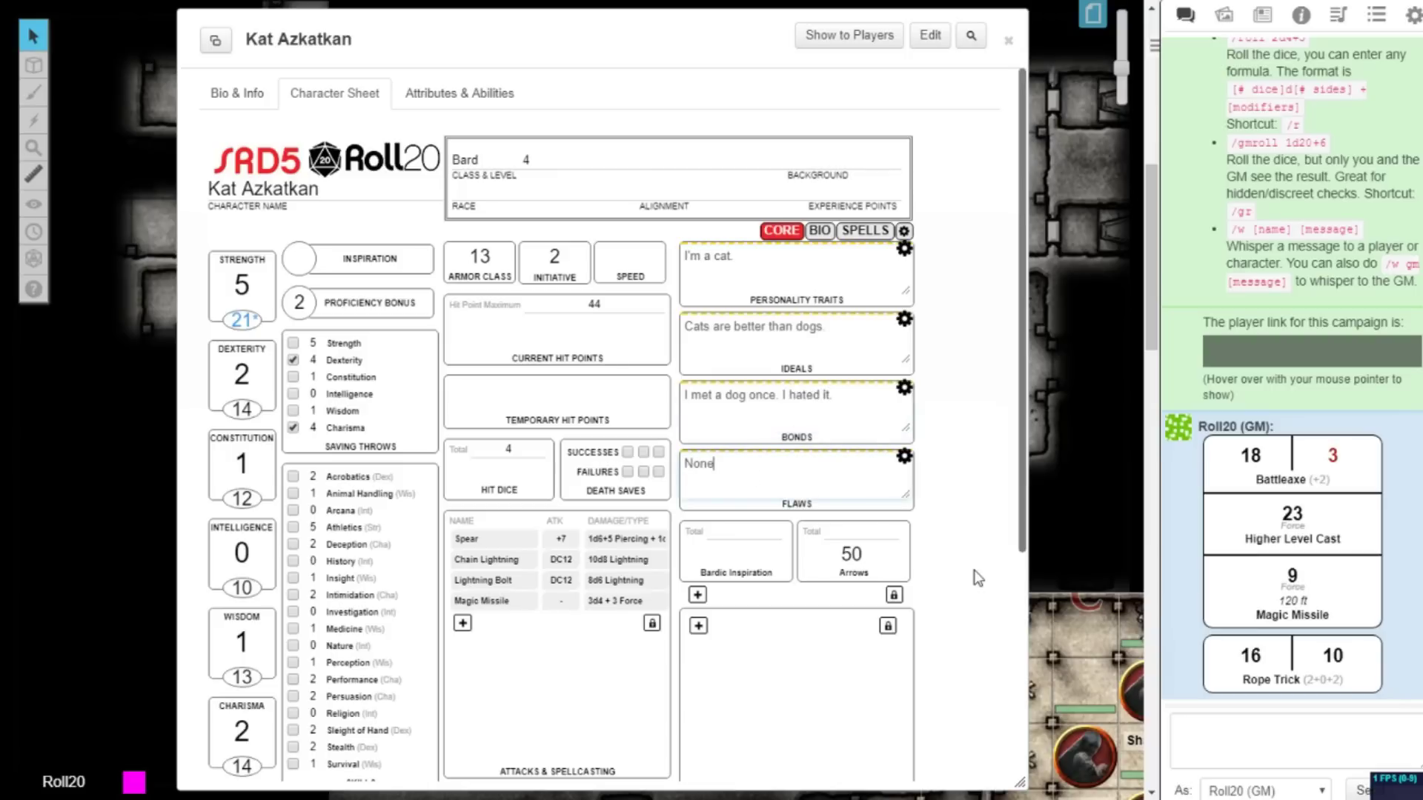
{"action": "type", "text": ". I'm a cat."}
{"action": "left_click", "coordinate": [948, 420]}
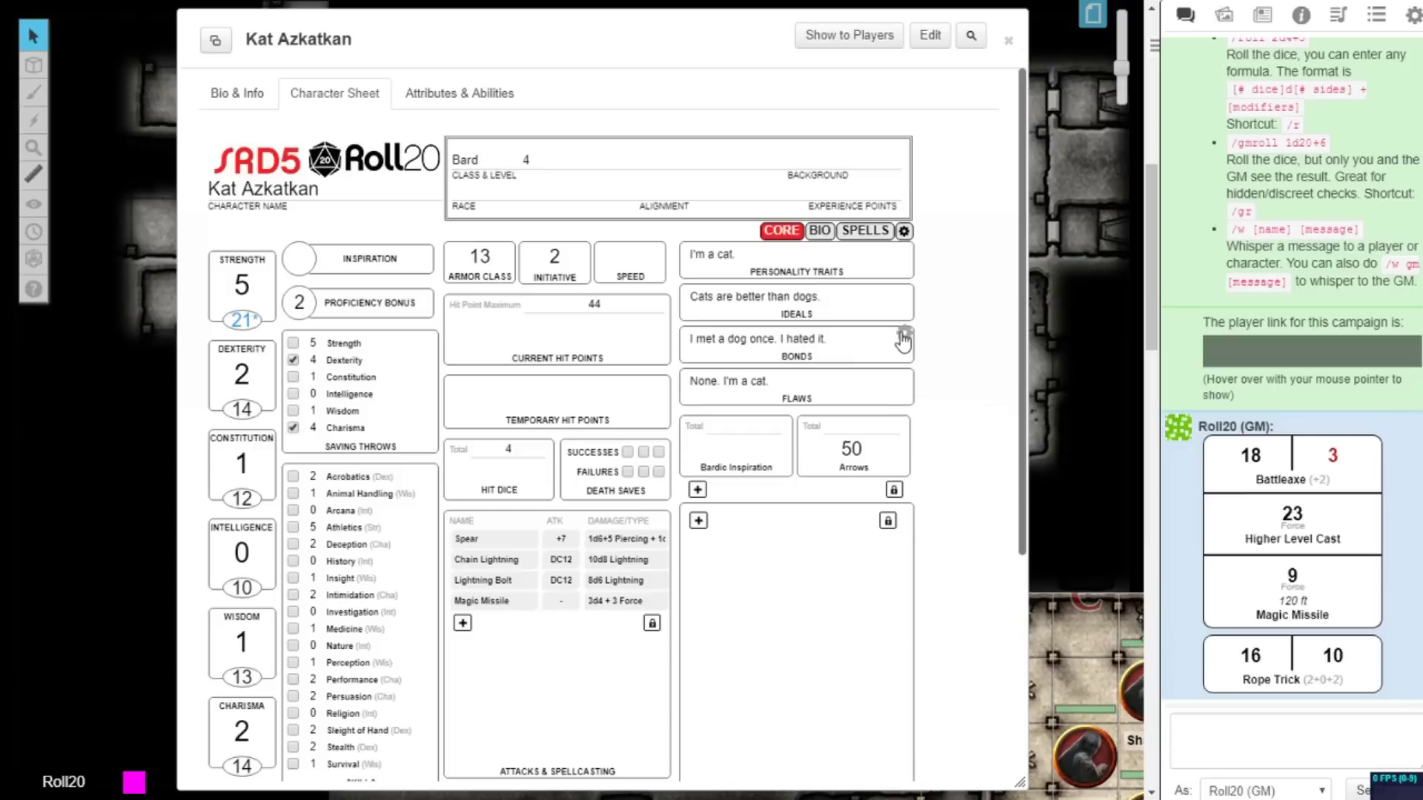
Open the Bonds and Personality Traits boxes for editing and close them again without changing their text.
{"action": "left_click", "coordinate": [904, 334]}
{"action": "left_click", "coordinate": [905, 335]}
{"action": "left_click", "coordinate": [905, 250]}
{"action": "left_click", "coordinate": [824, 273]}
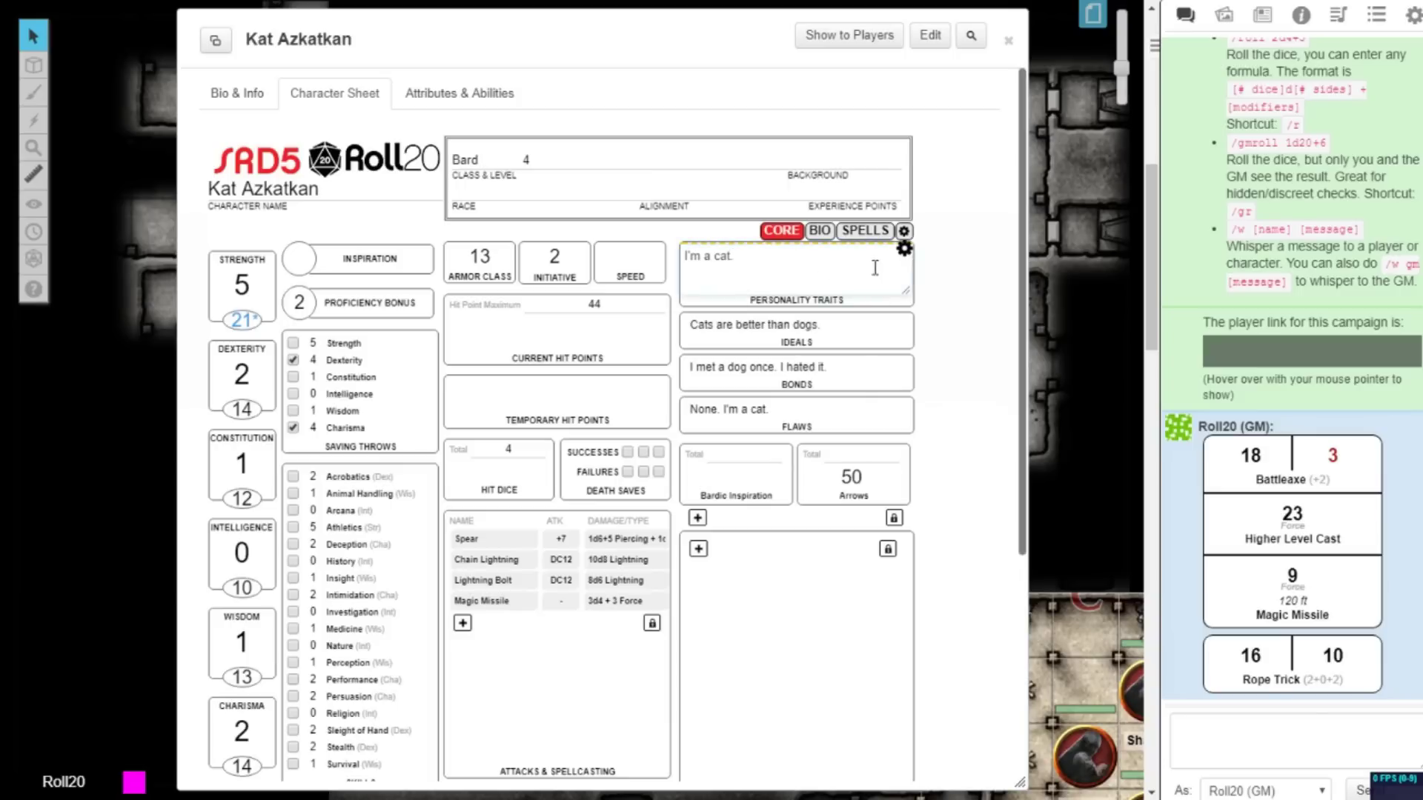
{"action": "left_click", "coordinate": [905, 250]}
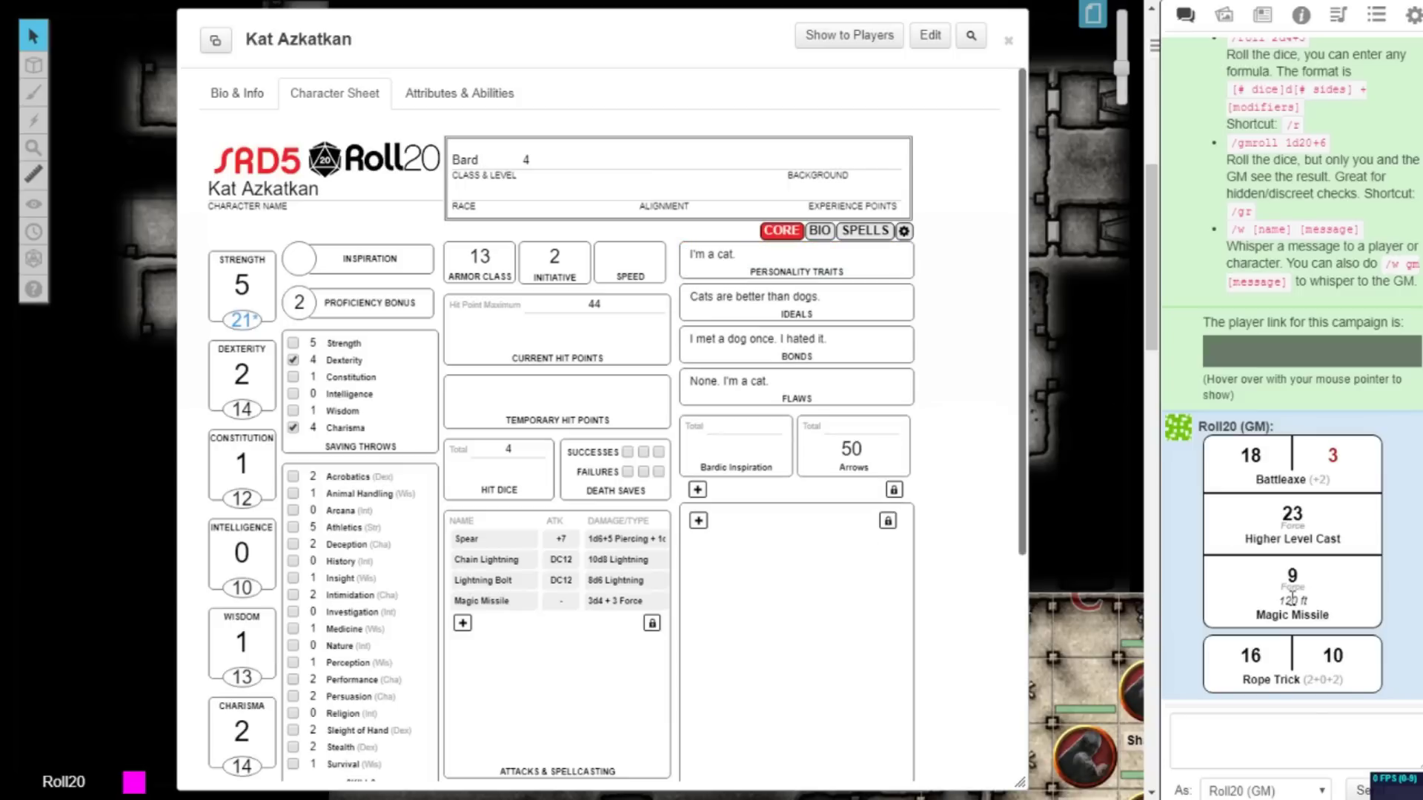
Add a racial feature named "Catlike Reflexes" with the source type "I'm a cat." and close its editor.
{"action": "scroll", "coordinate": [695, 248], "scroll_direction": "down", "scroll_amount": 4}
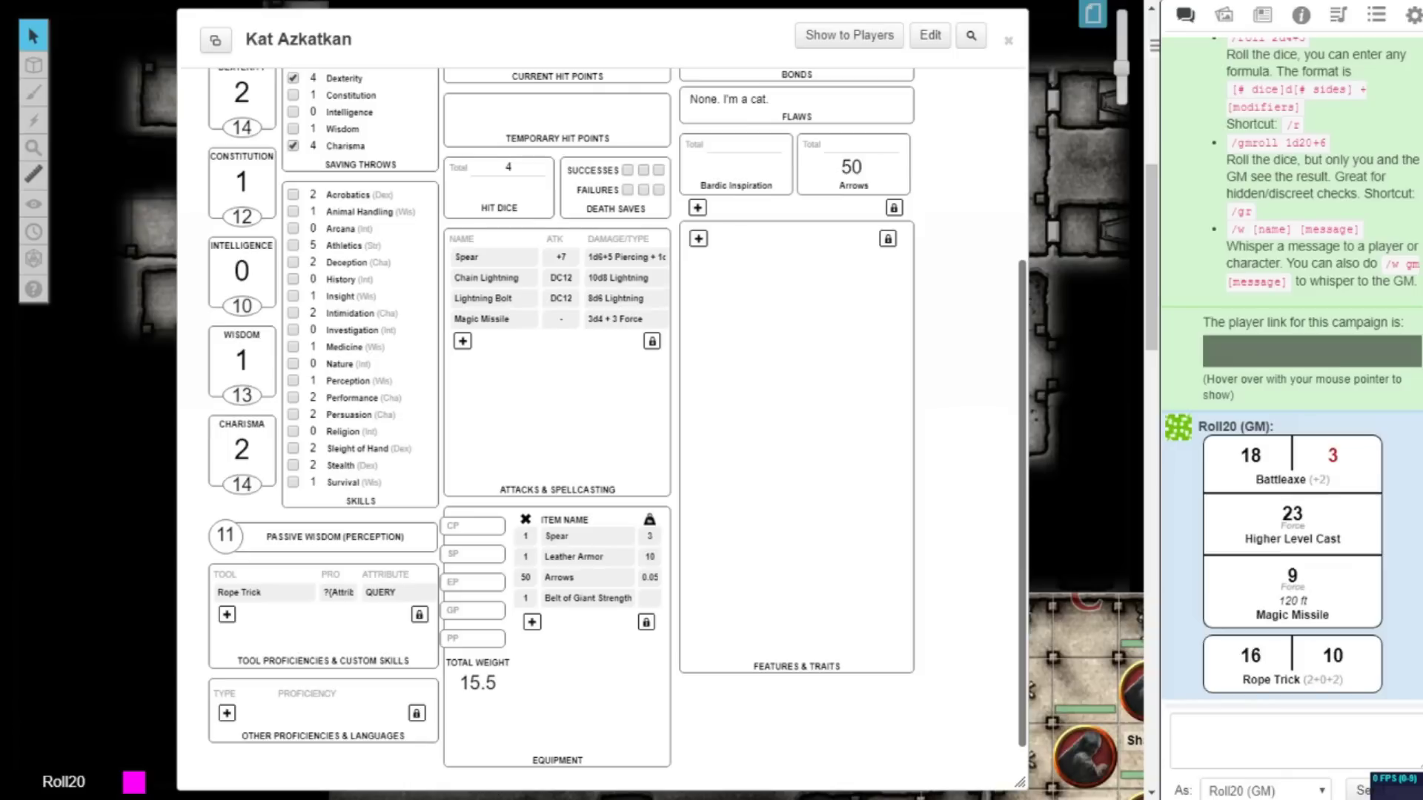
{"action": "left_click", "coordinate": [697, 239]}
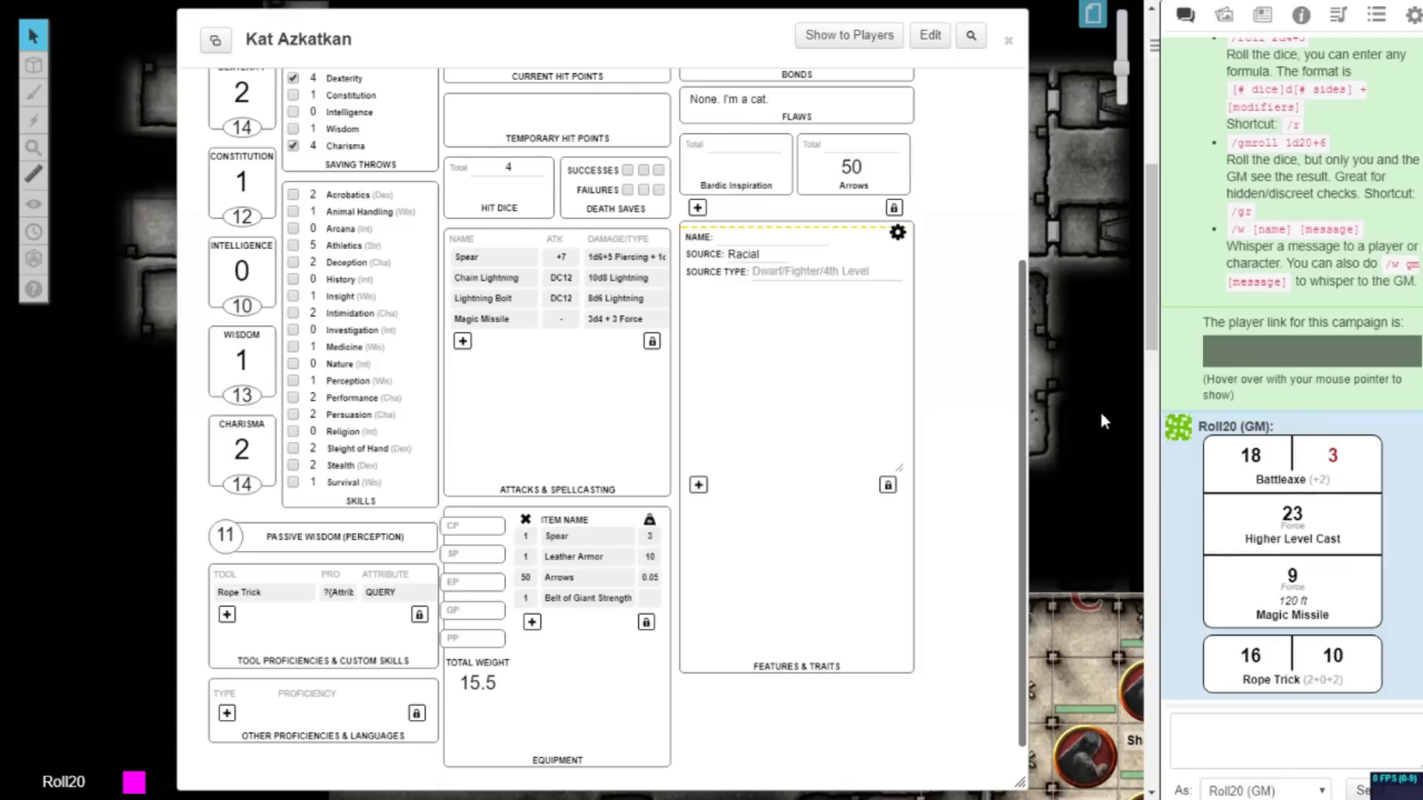
{"action": "type", "text": "Catlike Reflexes"}
{"action": "left_click", "coordinate": [804, 272]}
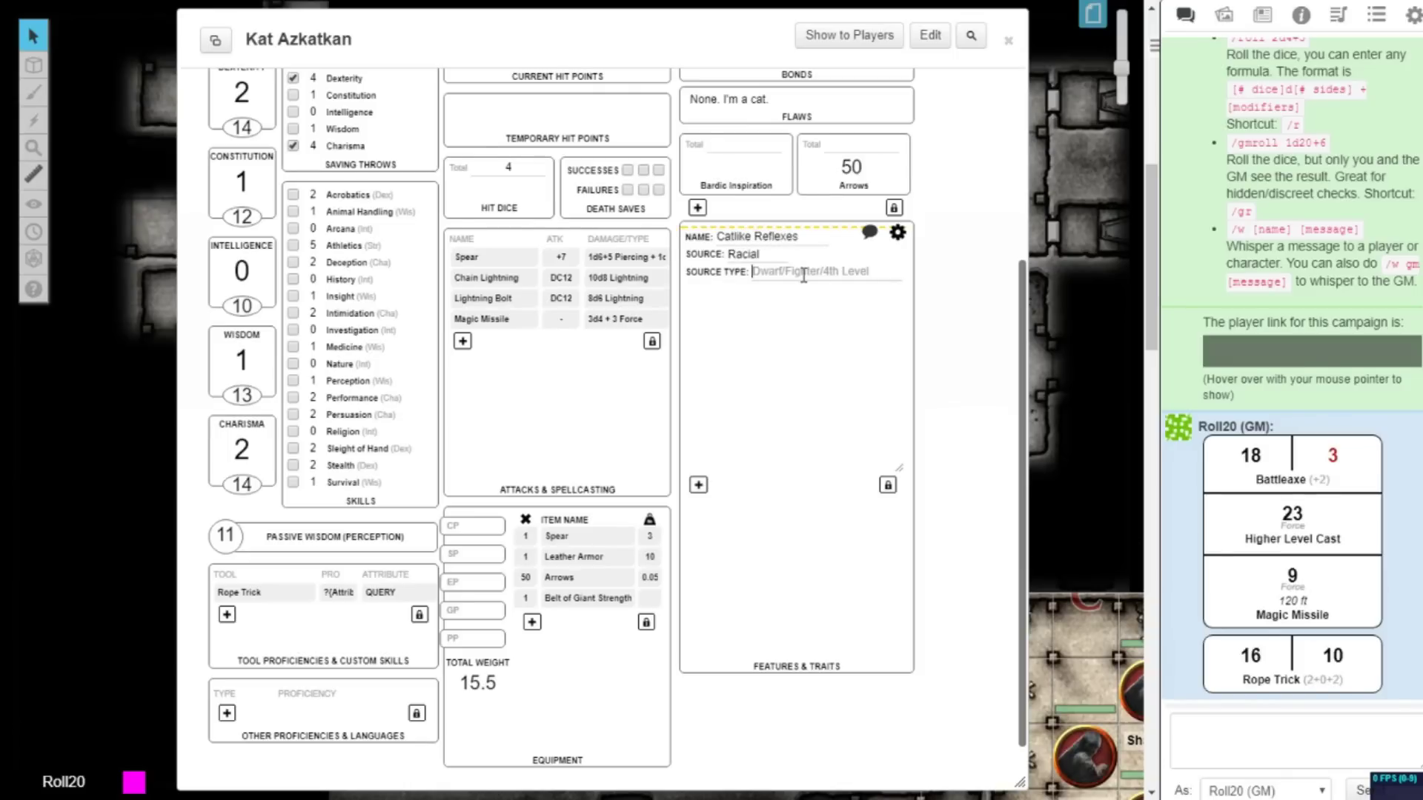
{"action": "type", "text": "I'm a cat."}
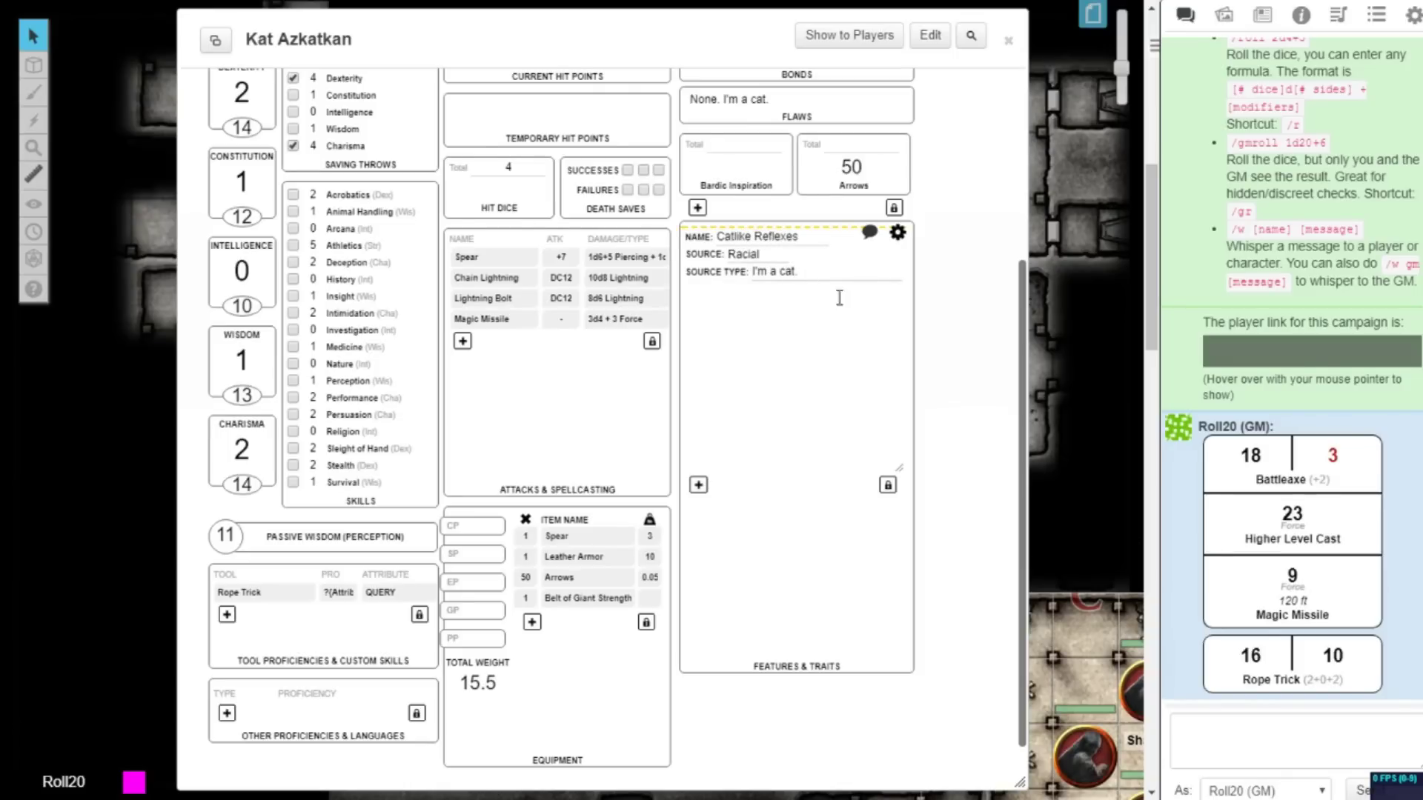
{"action": "left_click", "coordinate": [898, 232]}
Add a second racial feature named "Delightful Purr" with the source type "Still a cat." and close its editor.
{"action": "left_click", "coordinate": [729, 278]}
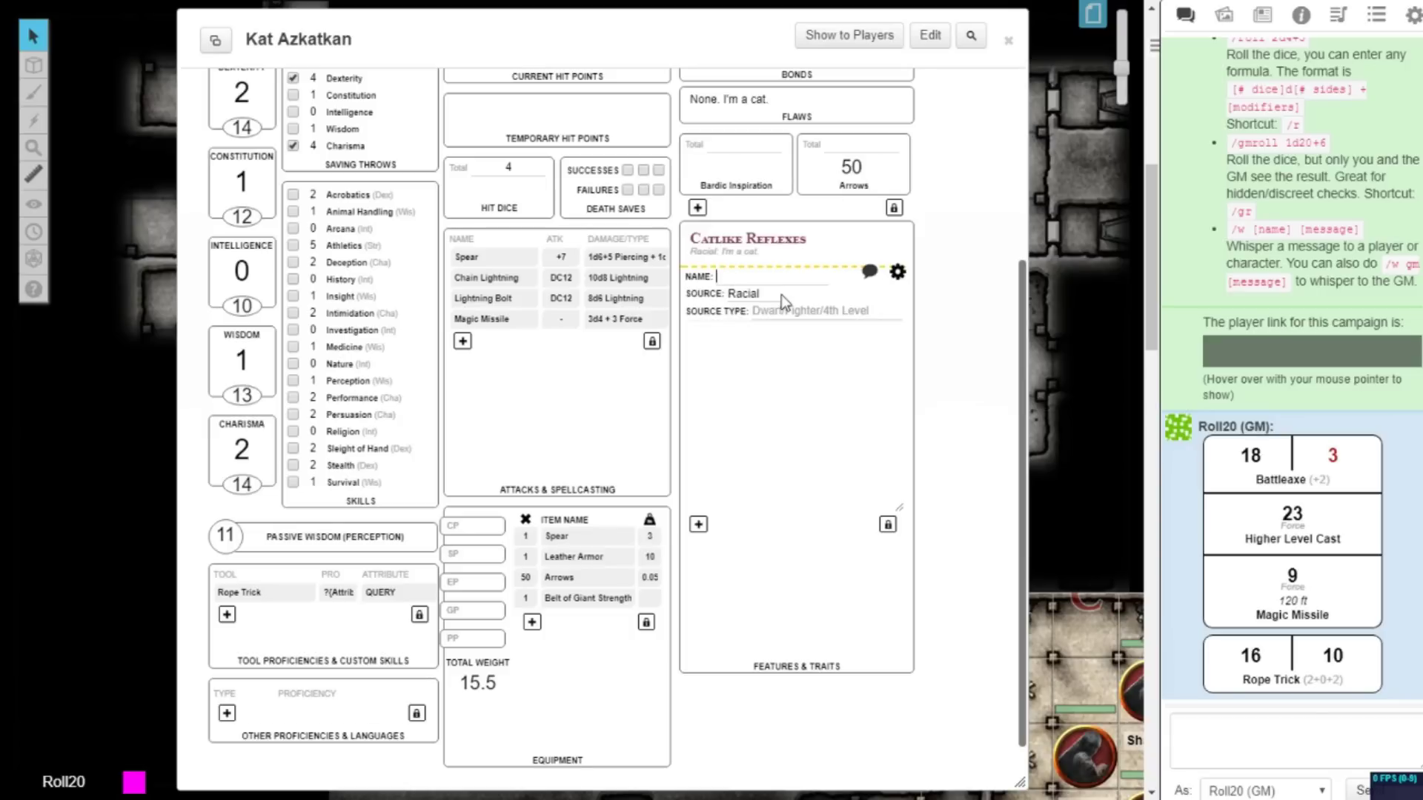
{"action": "type", "text": "Delightful Purr"}
{"action": "key", "text": "Tab"}
{"action": "type", "text": "S"}
{"action": "left_click", "coordinate": [897, 272]}
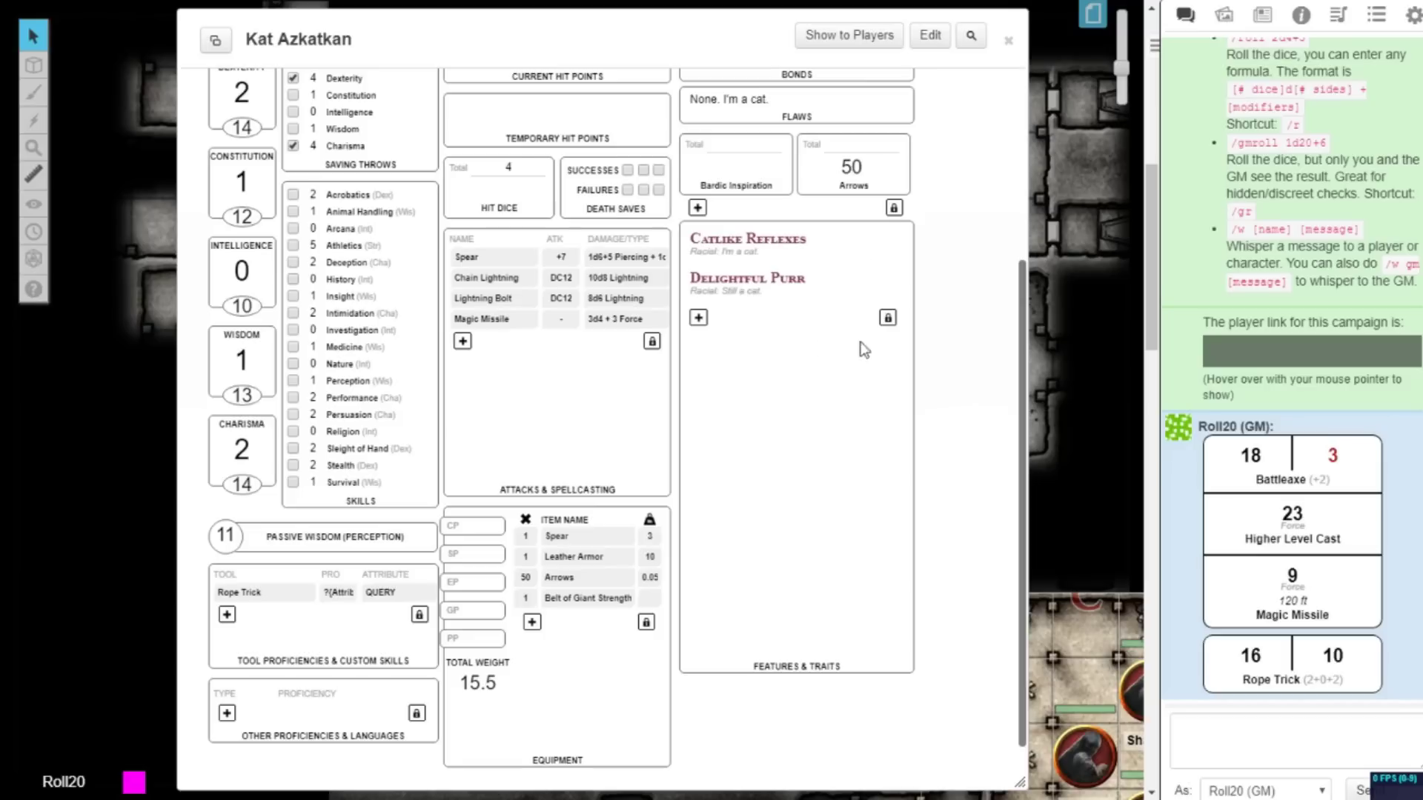
Give the Delightful Purr feature the description "Really gorgeous purring sound comes from my chest when I'm happy." and close its editor.
{"action": "left_click", "coordinate": [898, 272]}
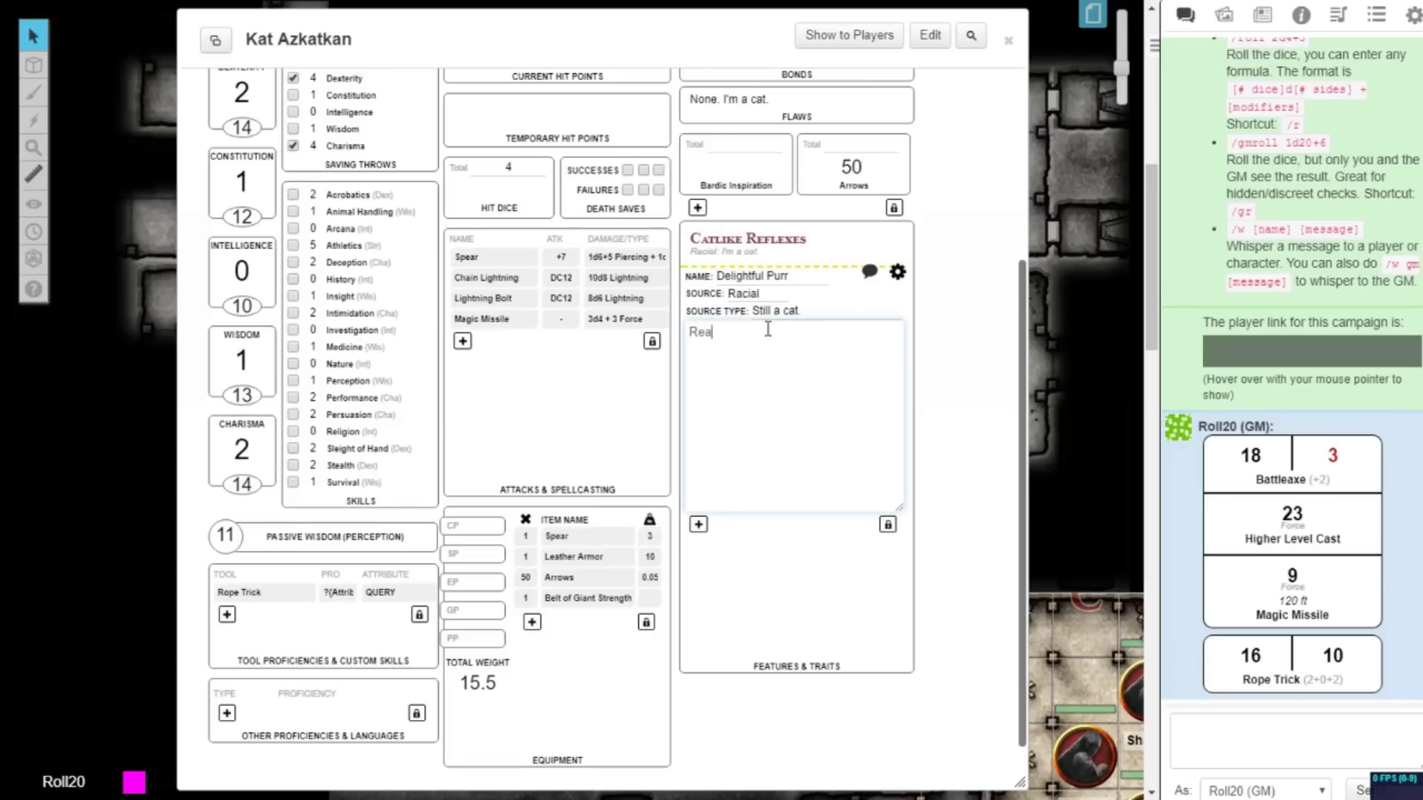
{"action": "type", "text": "Really gorgeous purring souns e"}
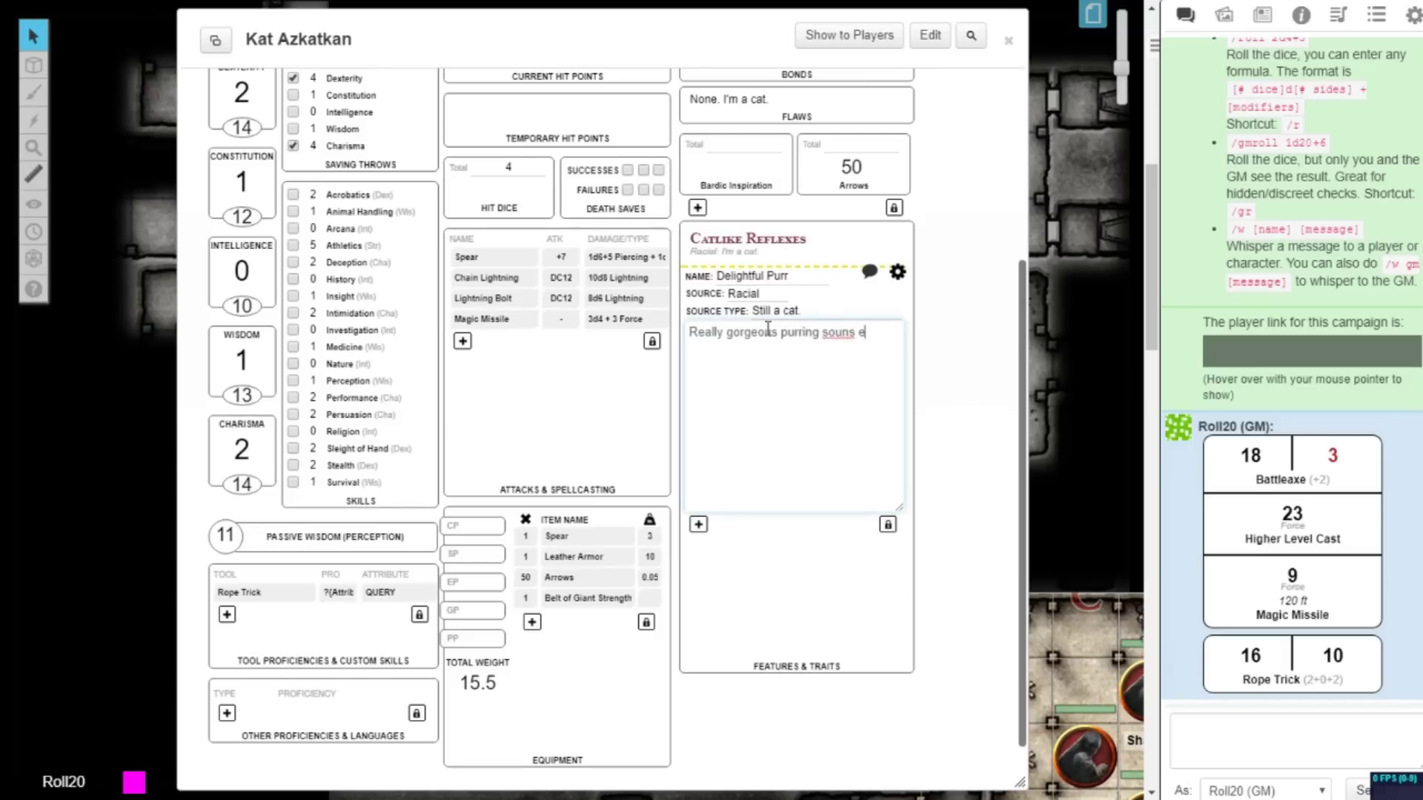
{"action": "key", "text": "BackSpace"}
{"action": "key", "text": "BackSpace"}
{"action": "key", "text": "BackSpace"}
{"action": "type", "text": "d comes from my chest whe"}
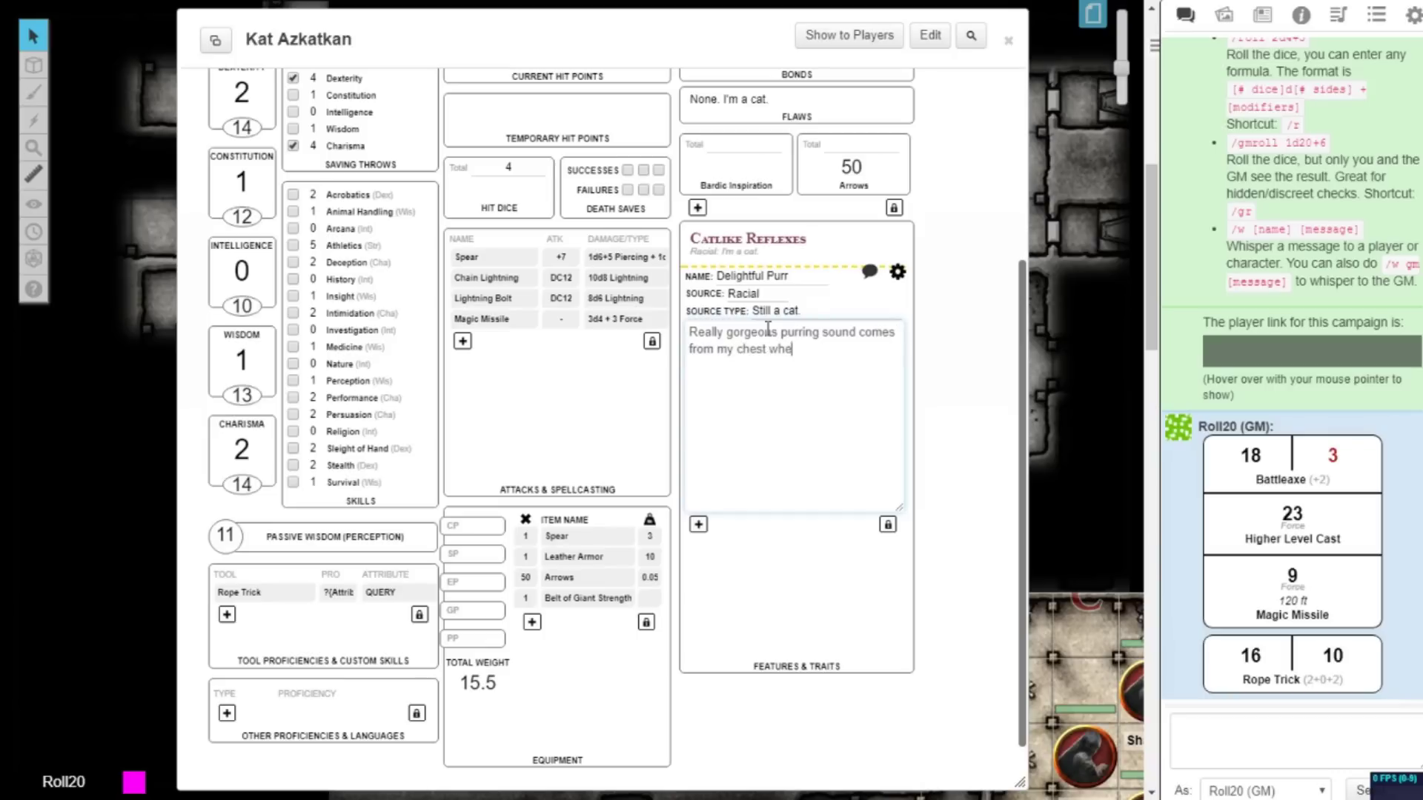
{"action": "type", "text": "n I'm happy."}
{"action": "left_click", "coordinate": [791, 572]}
{"action": "left_click", "coordinate": [898, 271]}
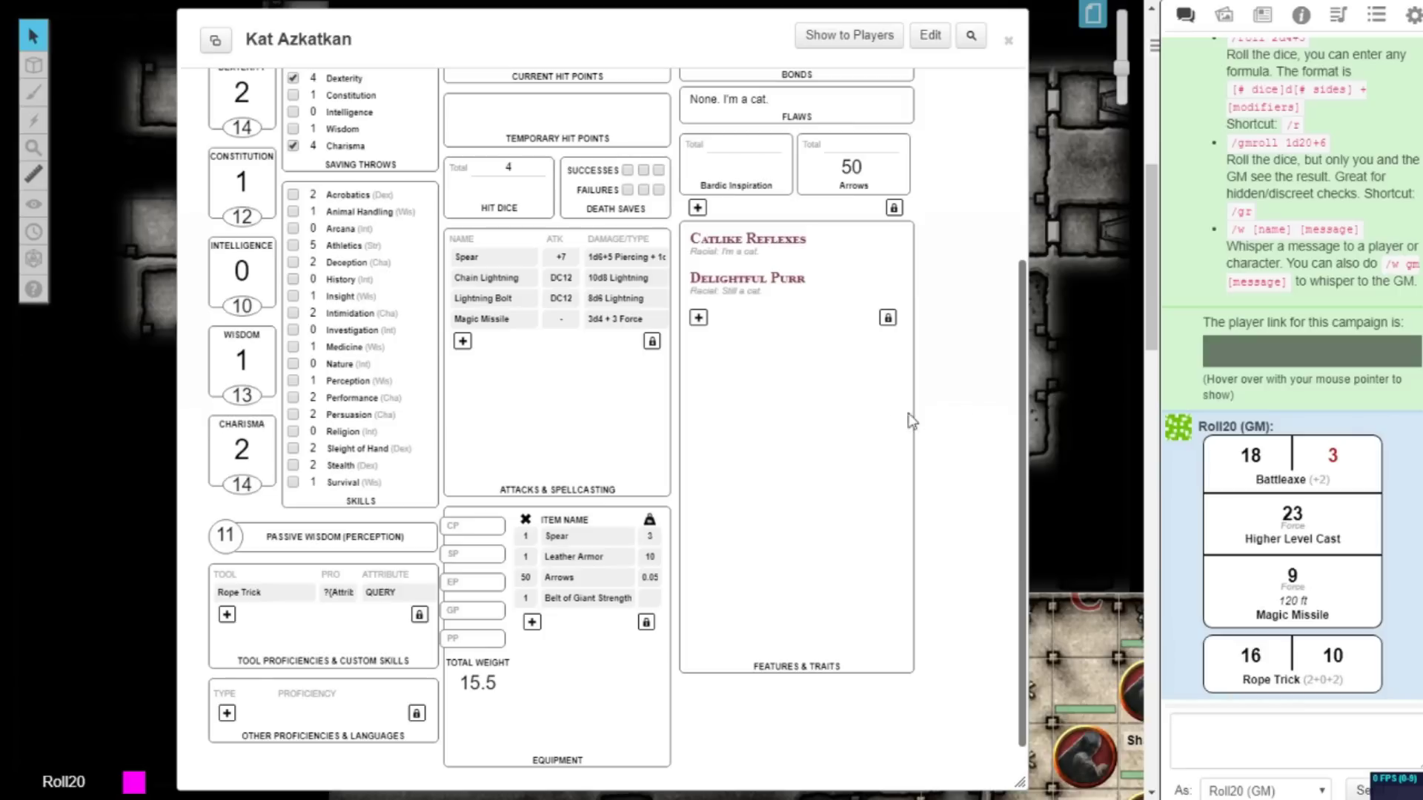
Open the character sheet's settings page and look over its general, class and attribute options.
{"action": "left_click", "coordinate": [781, 320]}
{"action": "scroll", "coordinate": [600, 423], "scroll_direction": "up", "scroll_amount": 4}
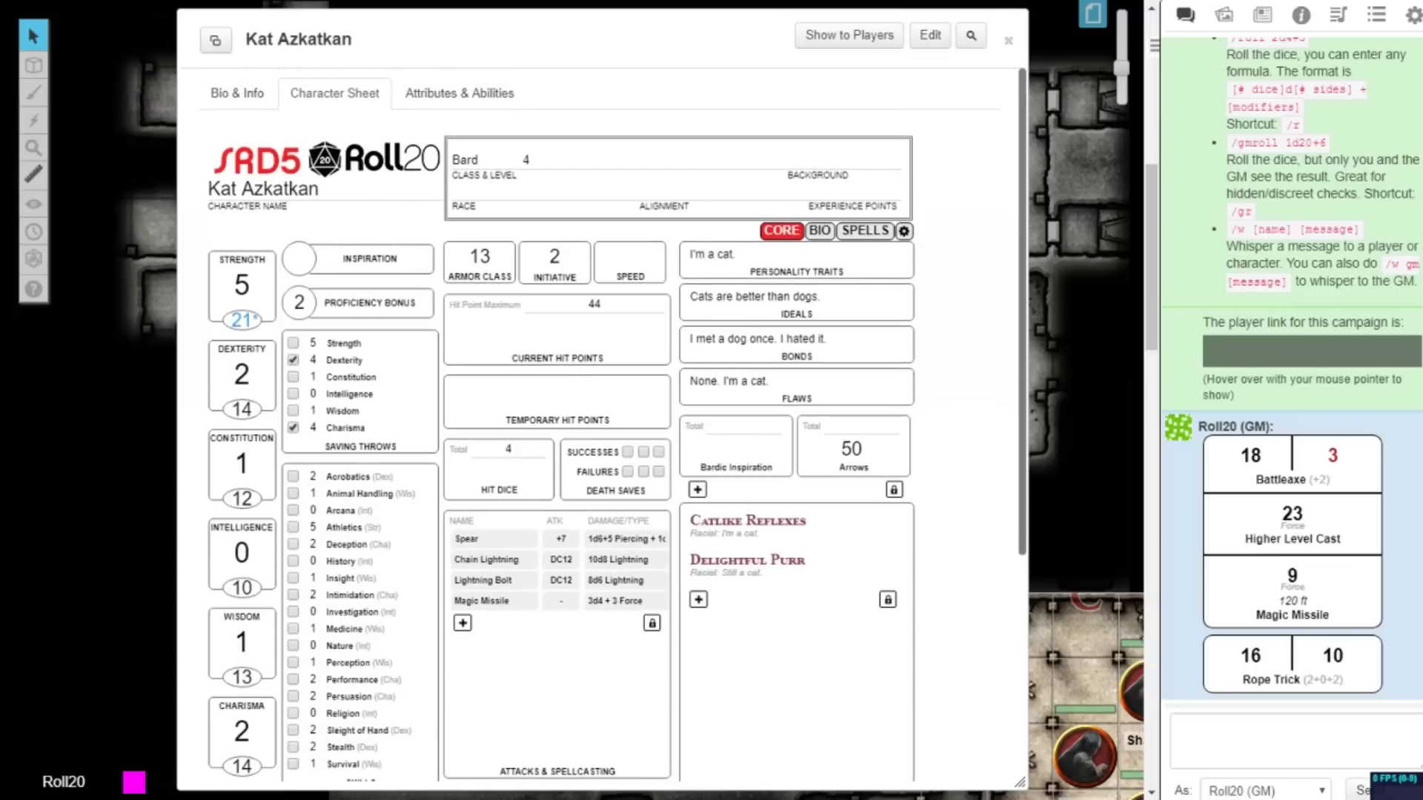
{"action": "left_click", "coordinate": [903, 231]}
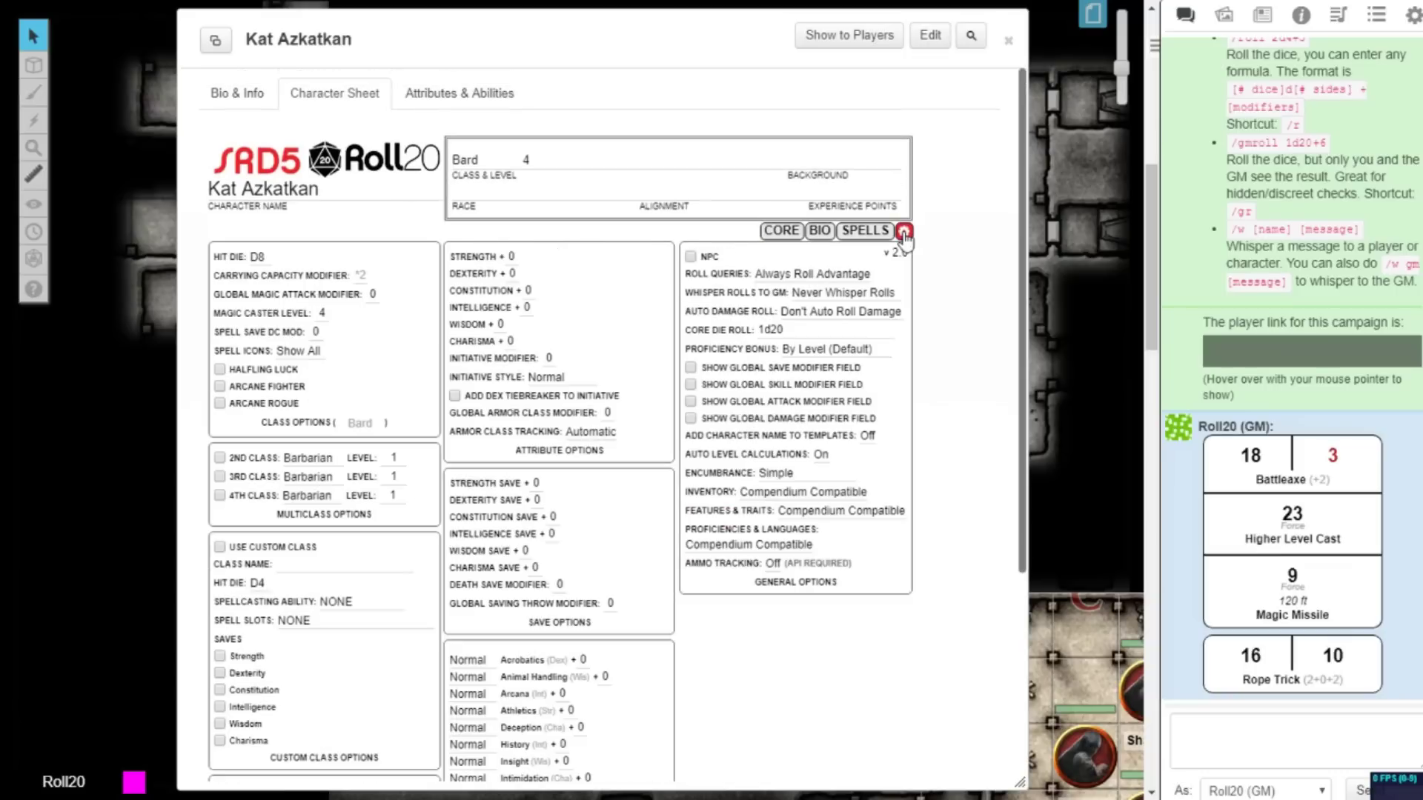
{"action": "scroll", "coordinate": [870, 376], "scroll_direction": "down", "scroll_amount": 3}
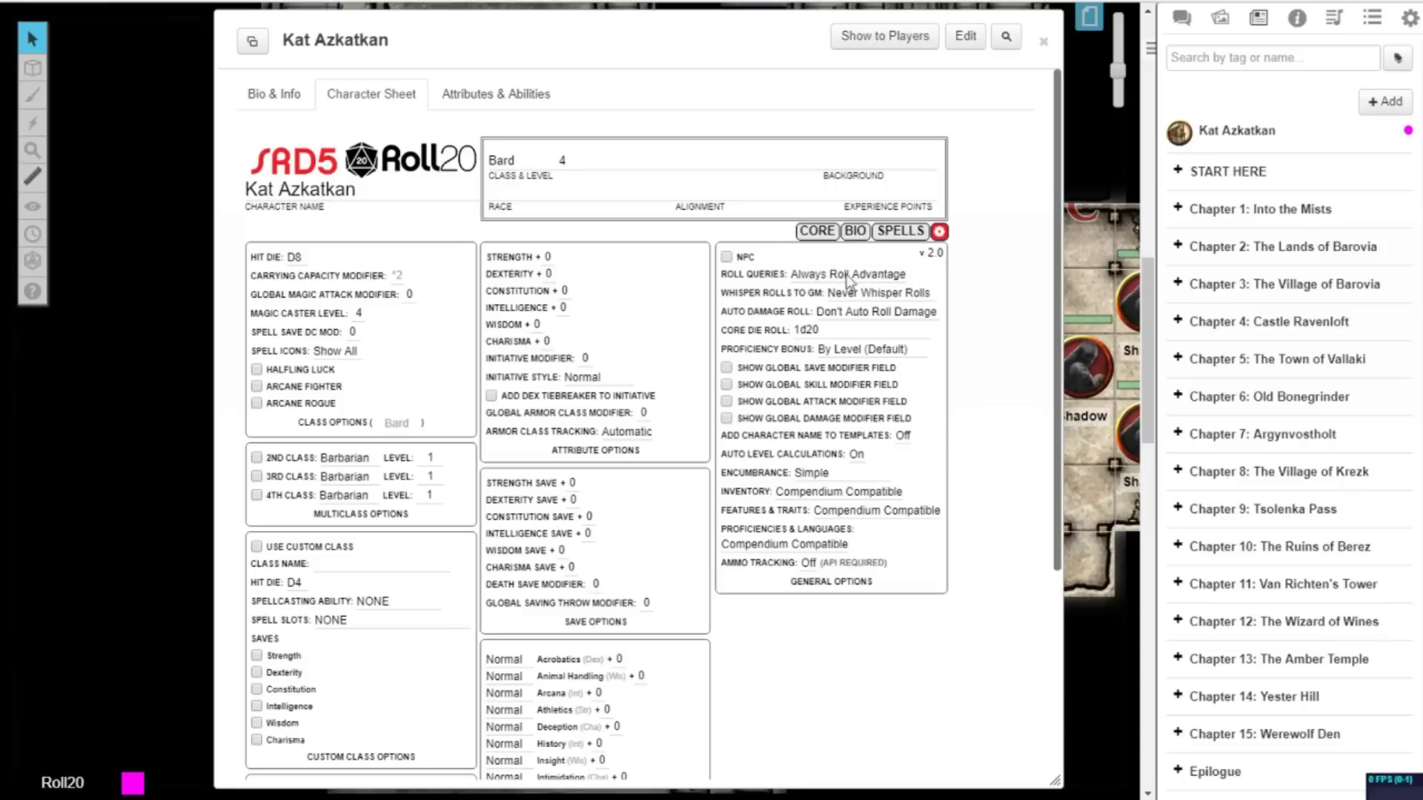
Choose Always Roll Advantage for the roll queries and bring up the chat log beside the sheet.
{"action": "left_click", "coordinate": [847, 276]}
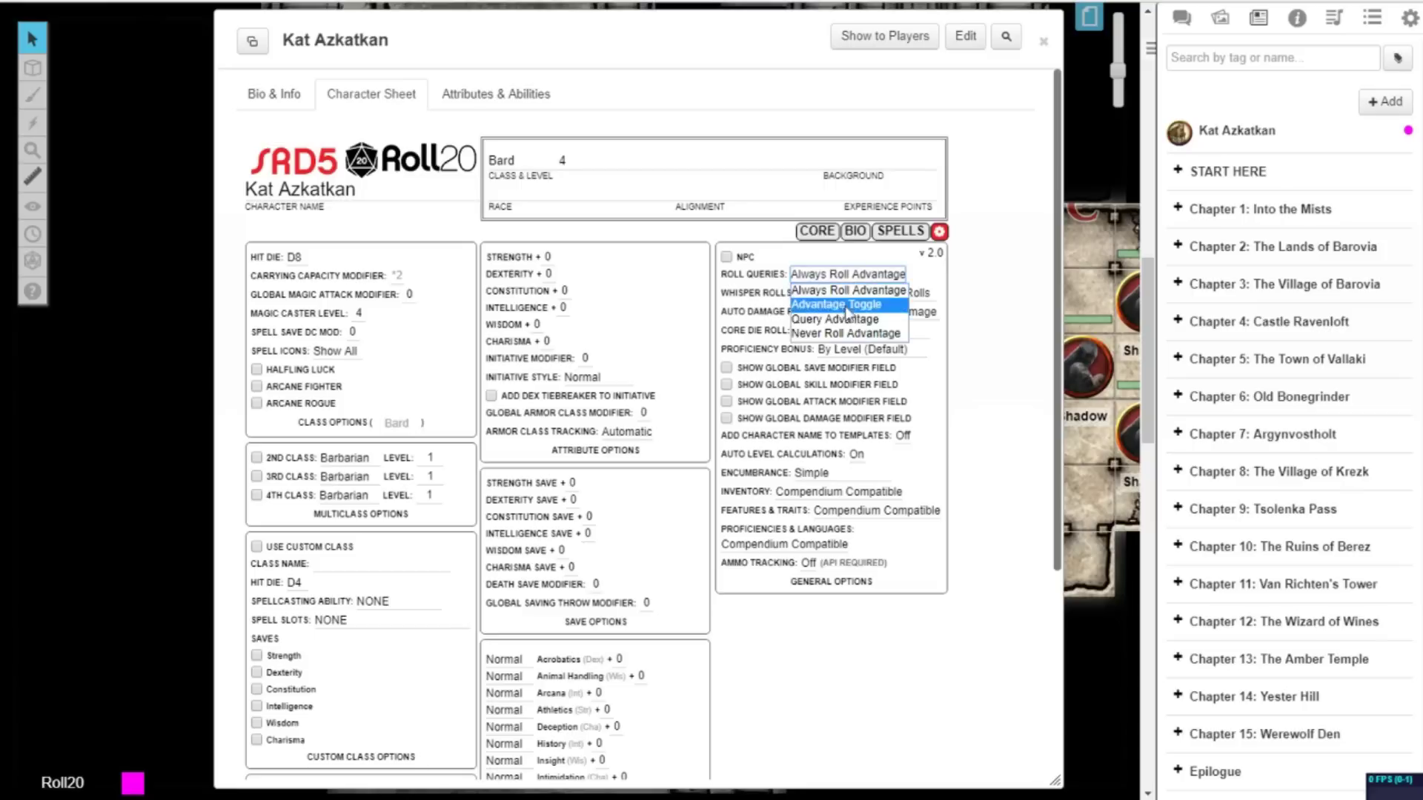
{"action": "left_click", "coordinate": [841, 296]}
{"action": "left_click", "coordinate": [816, 234]}
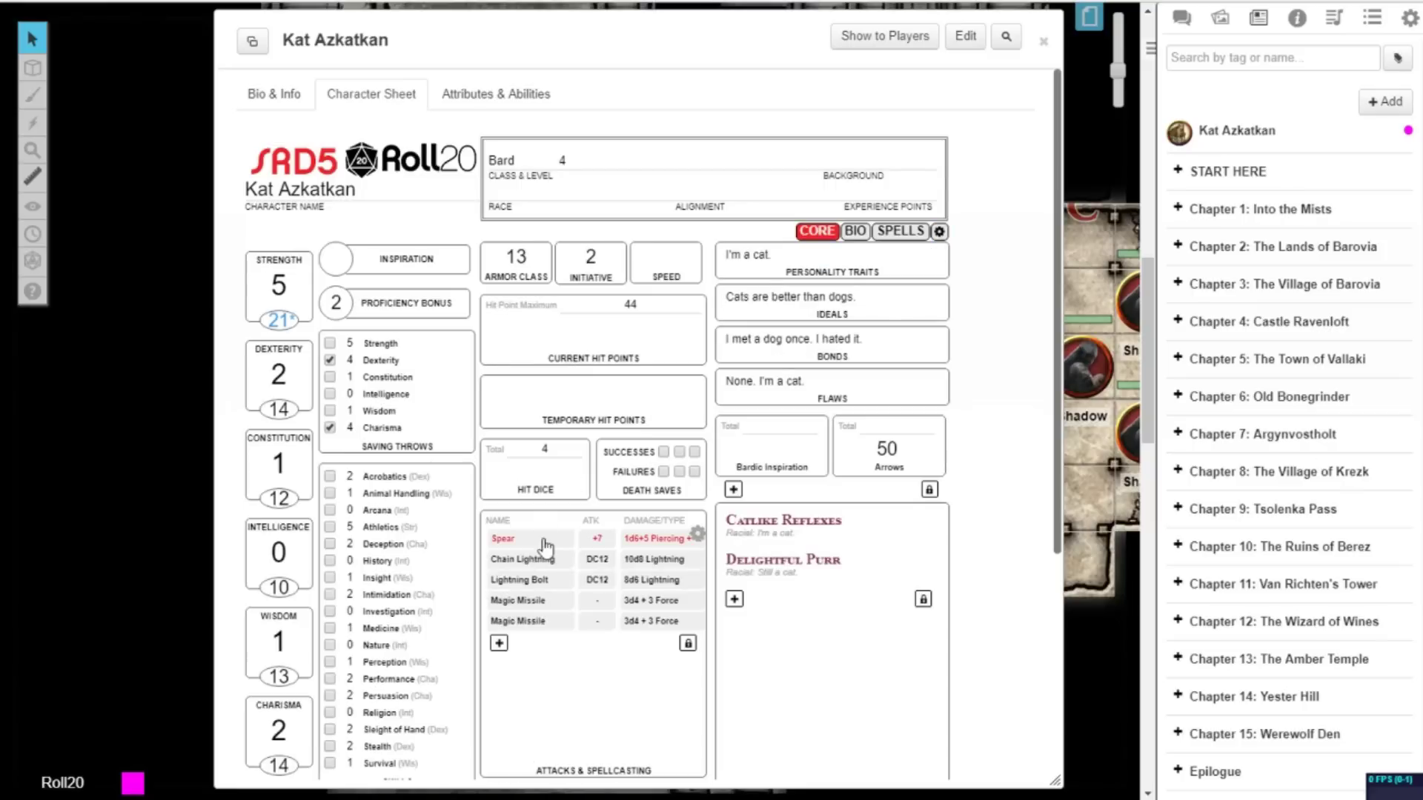
{"action": "left_click", "coordinate": [1181, 16]}
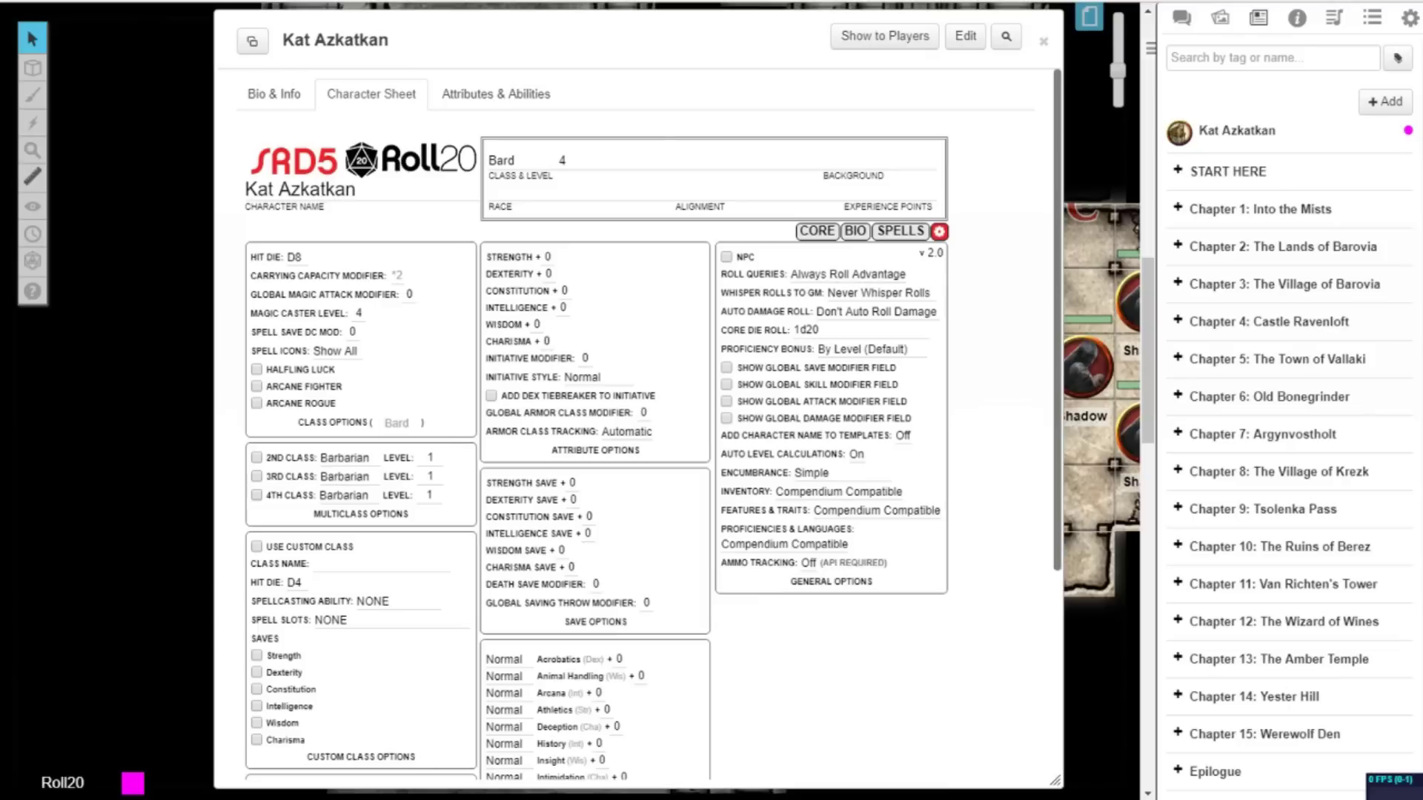
{"action": "left_click", "coordinate": [846, 275]}
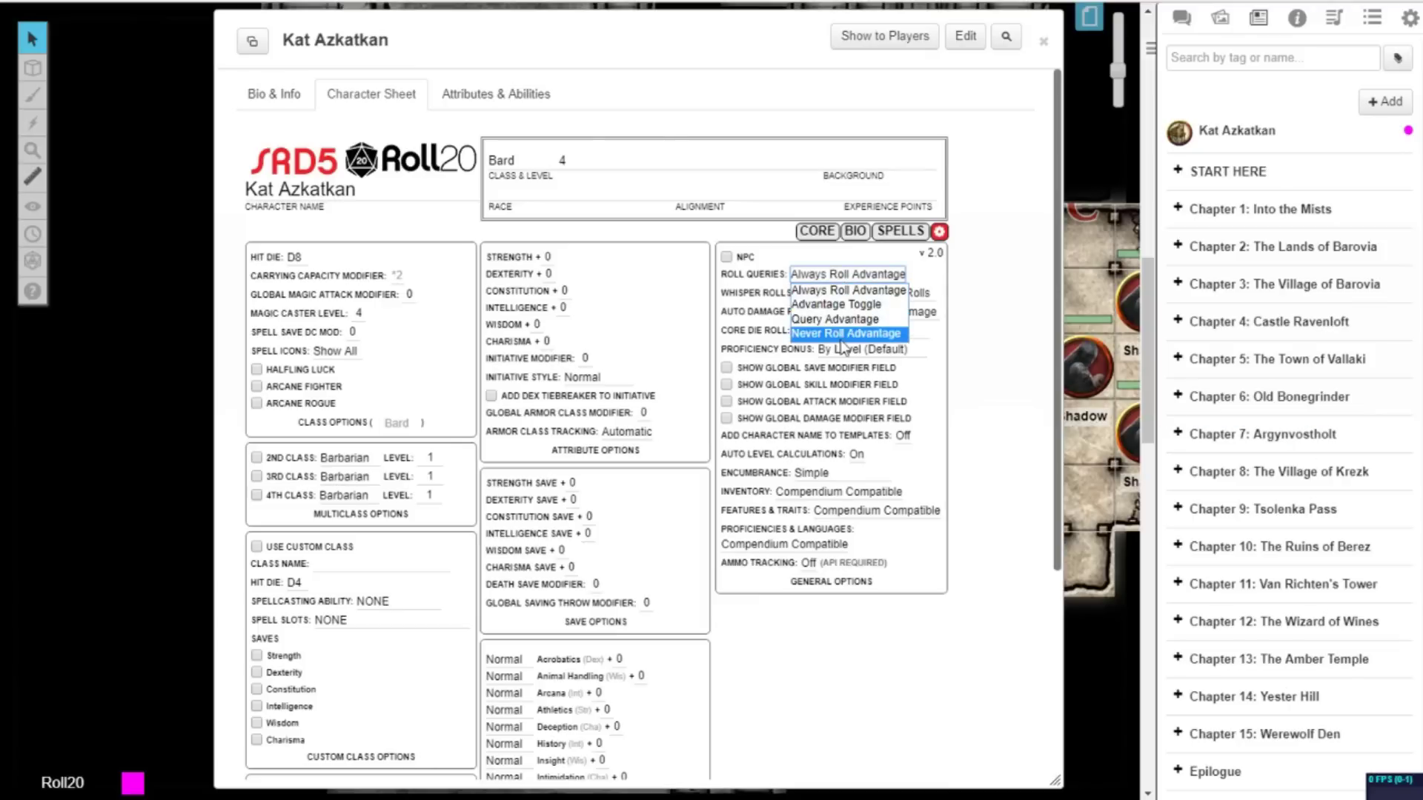
{"action": "left_click", "coordinate": [845, 291]}
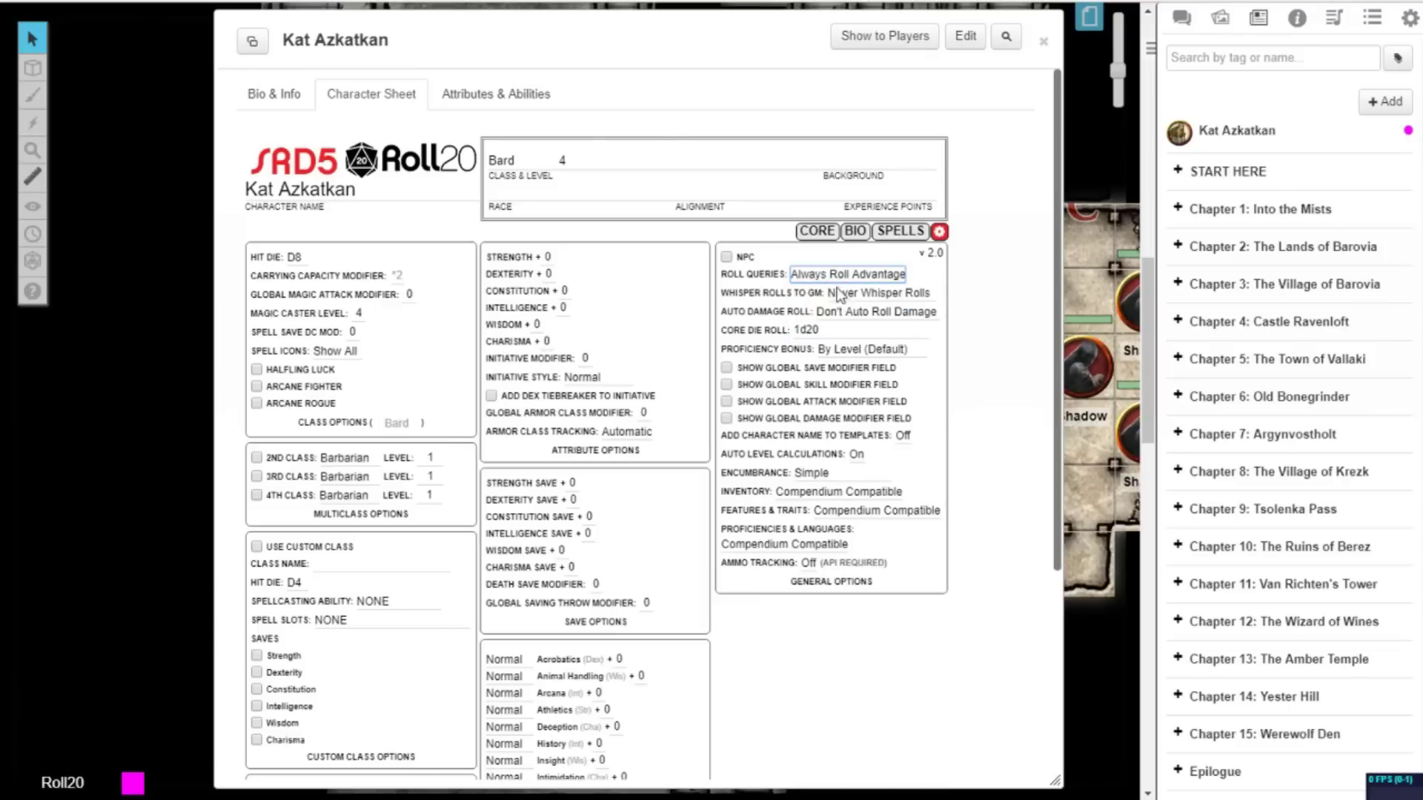
Set the roll queries to Advantage Toggle and roll the Spear attack with advantage from the core page.
{"action": "left_click", "coordinate": [882, 271]}
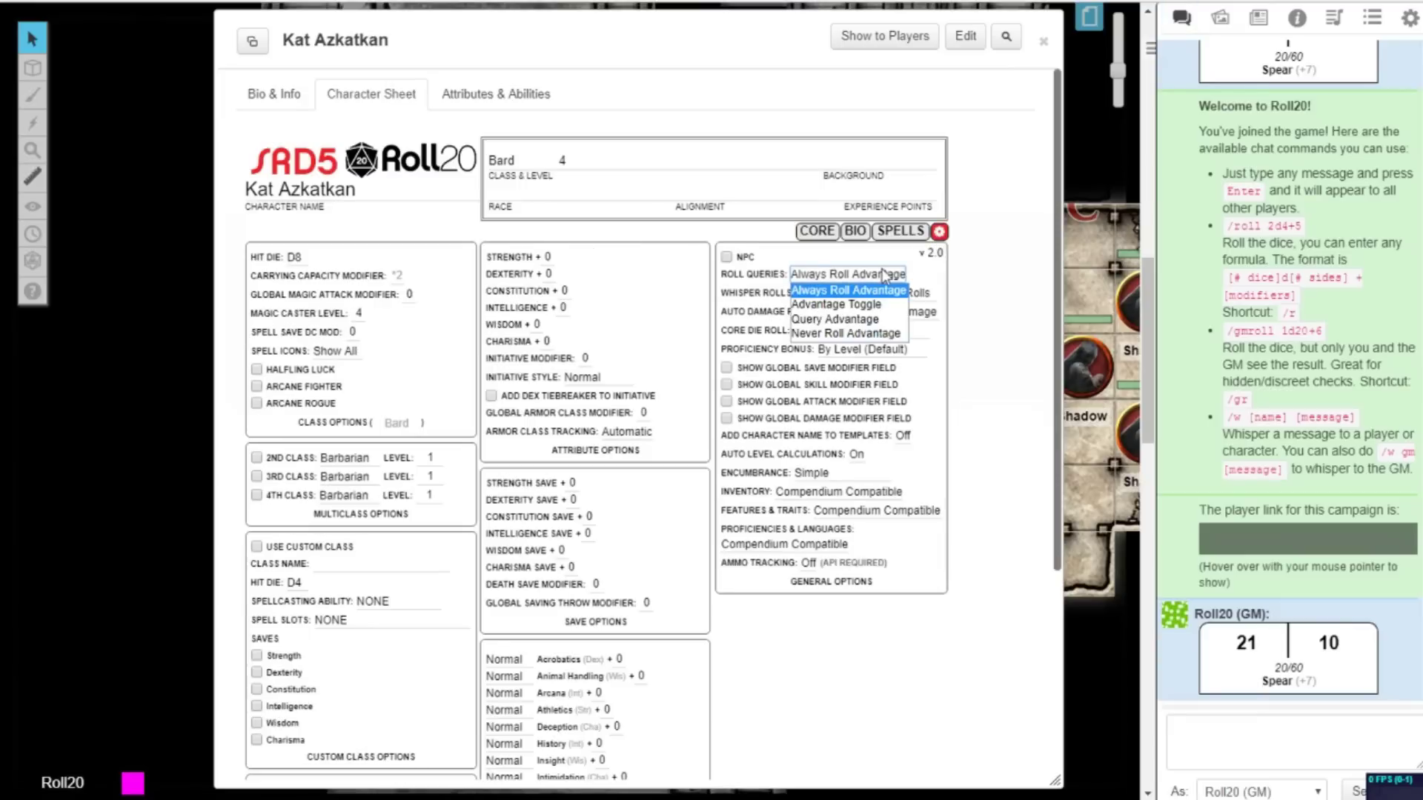
{"action": "left_click", "coordinate": [860, 306]}
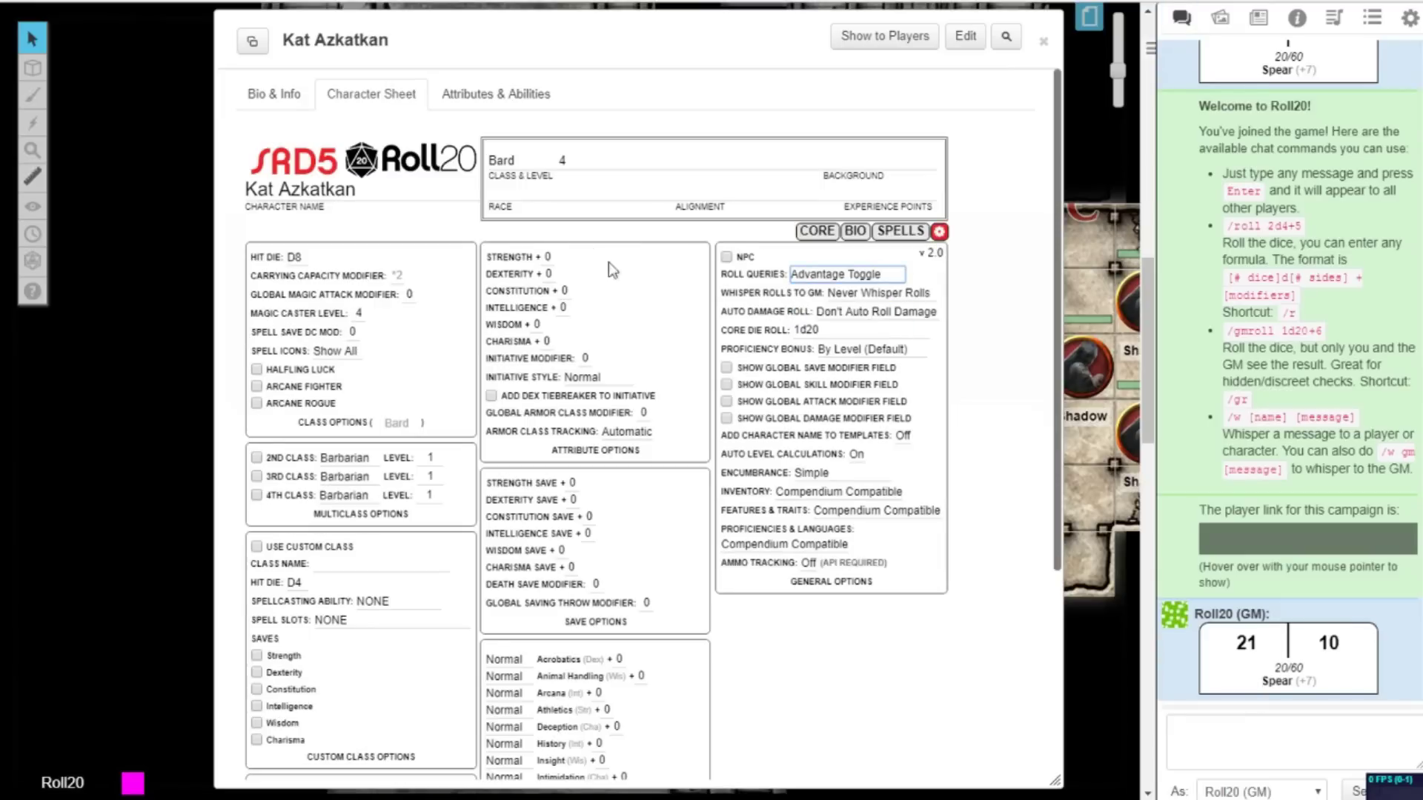
{"action": "left_click", "coordinate": [814, 232]}
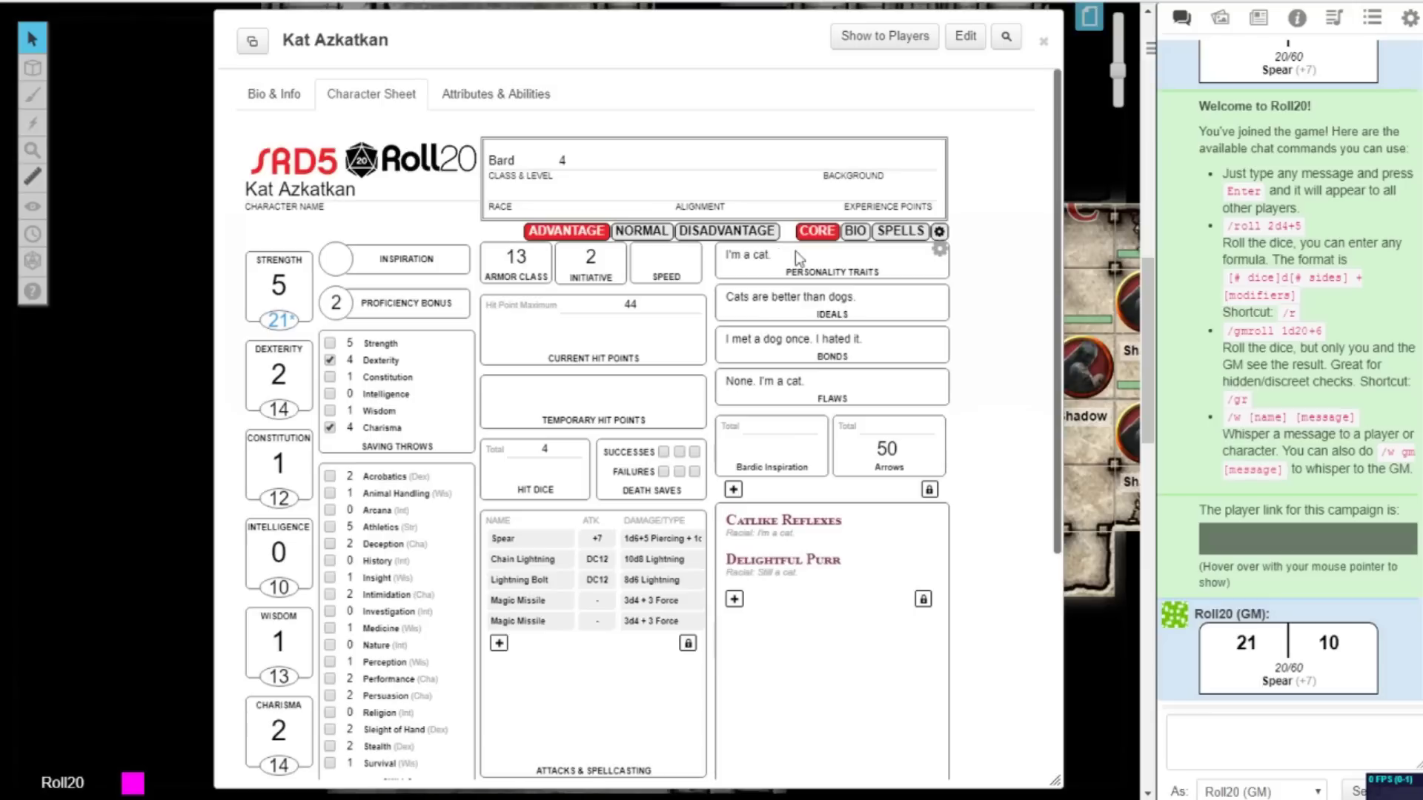
{"action": "left_click", "coordinate": [552, 547]}
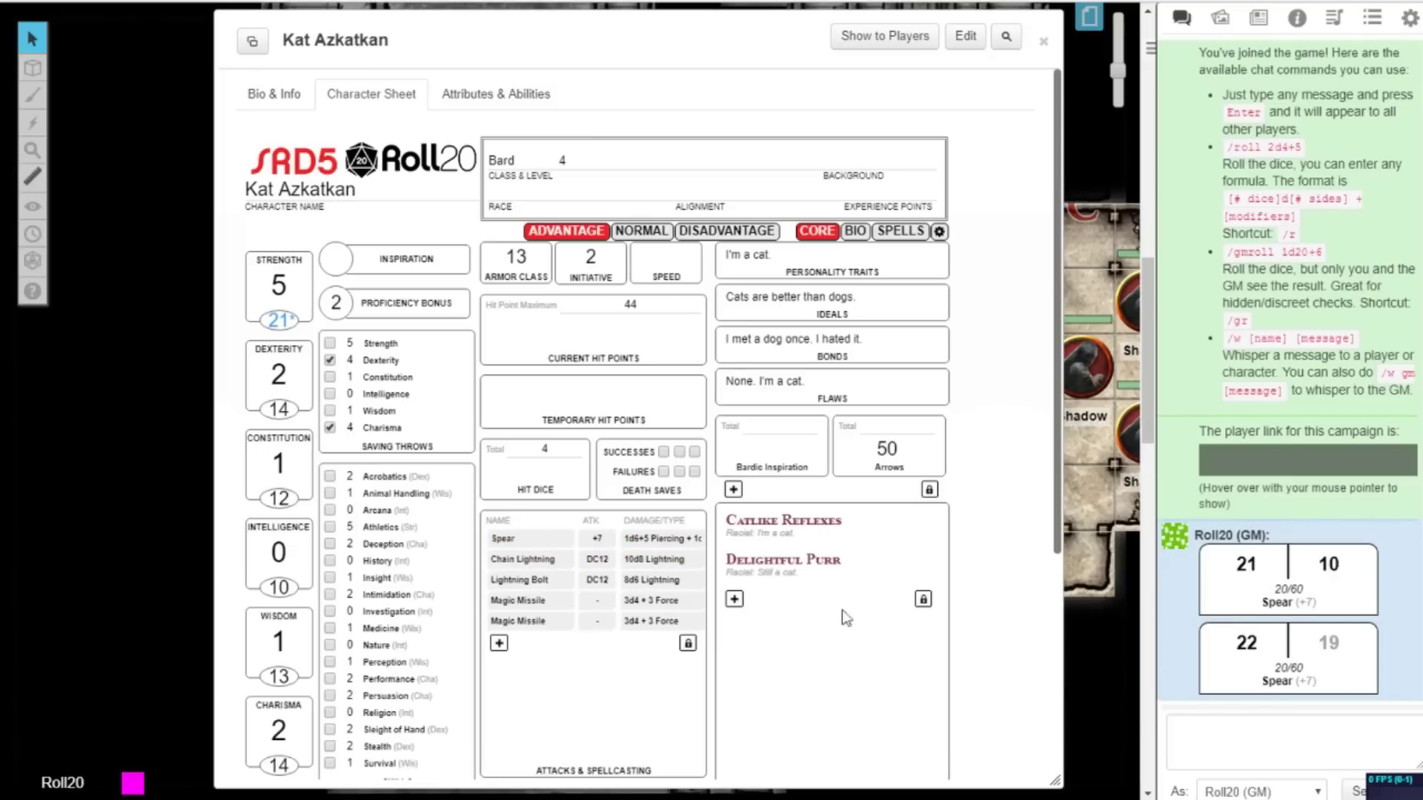
Roll the Spear attack once with the toggle on Disadvantage and once with it on Normal.
{"action": "left_click", "coordinate": [677, 236]}
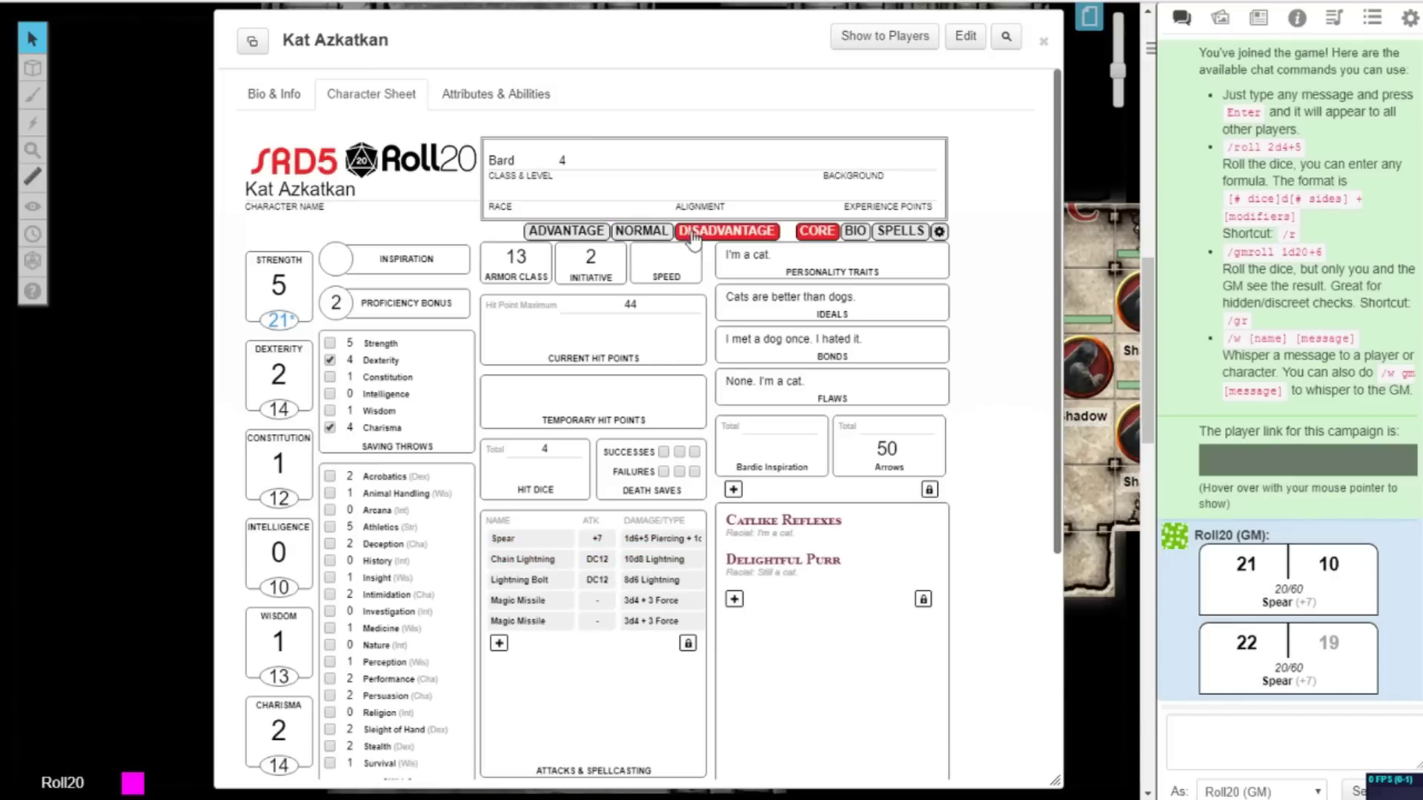
{"action": "left_click", "coordinate": [508, 544]}
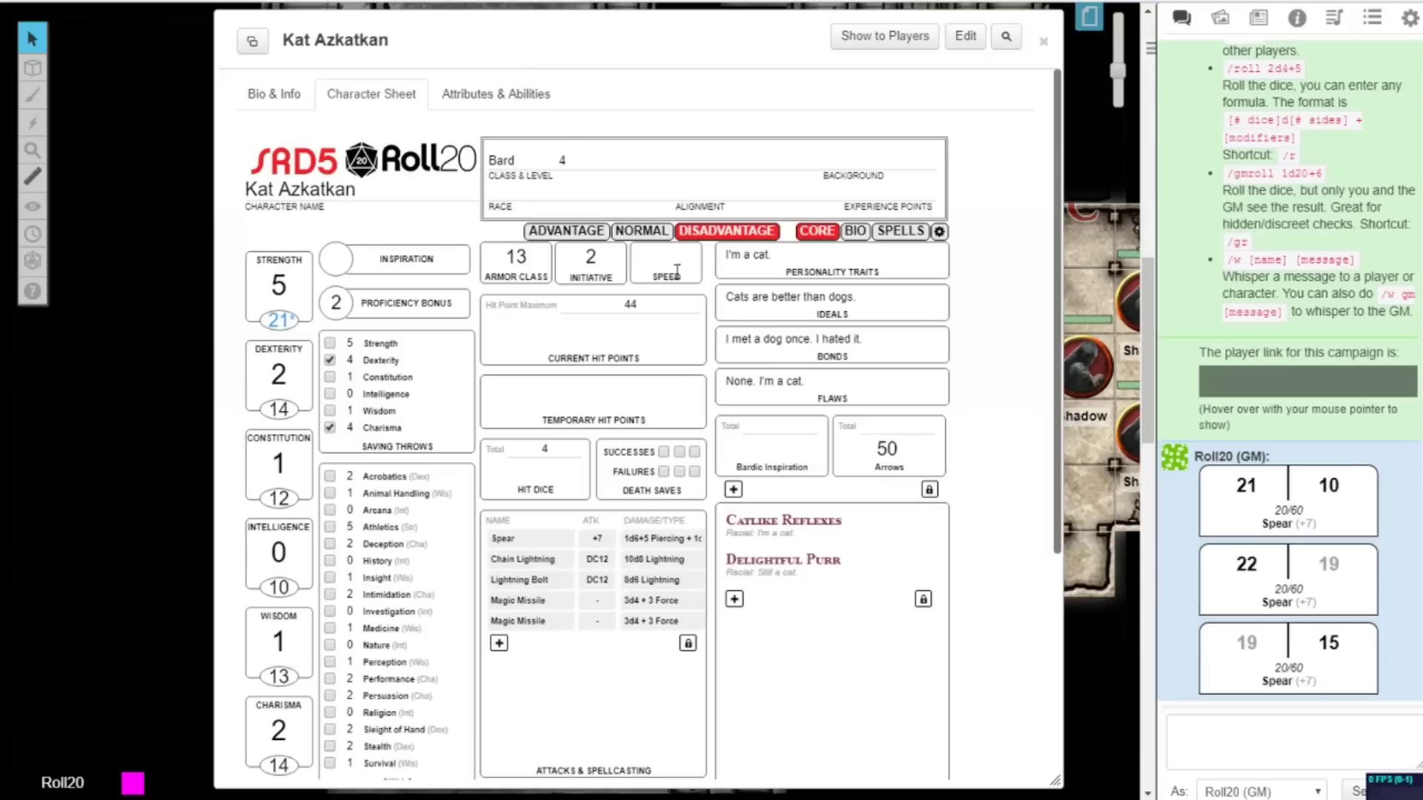
{"action": "left_click", "coordinate": [642, 235]}
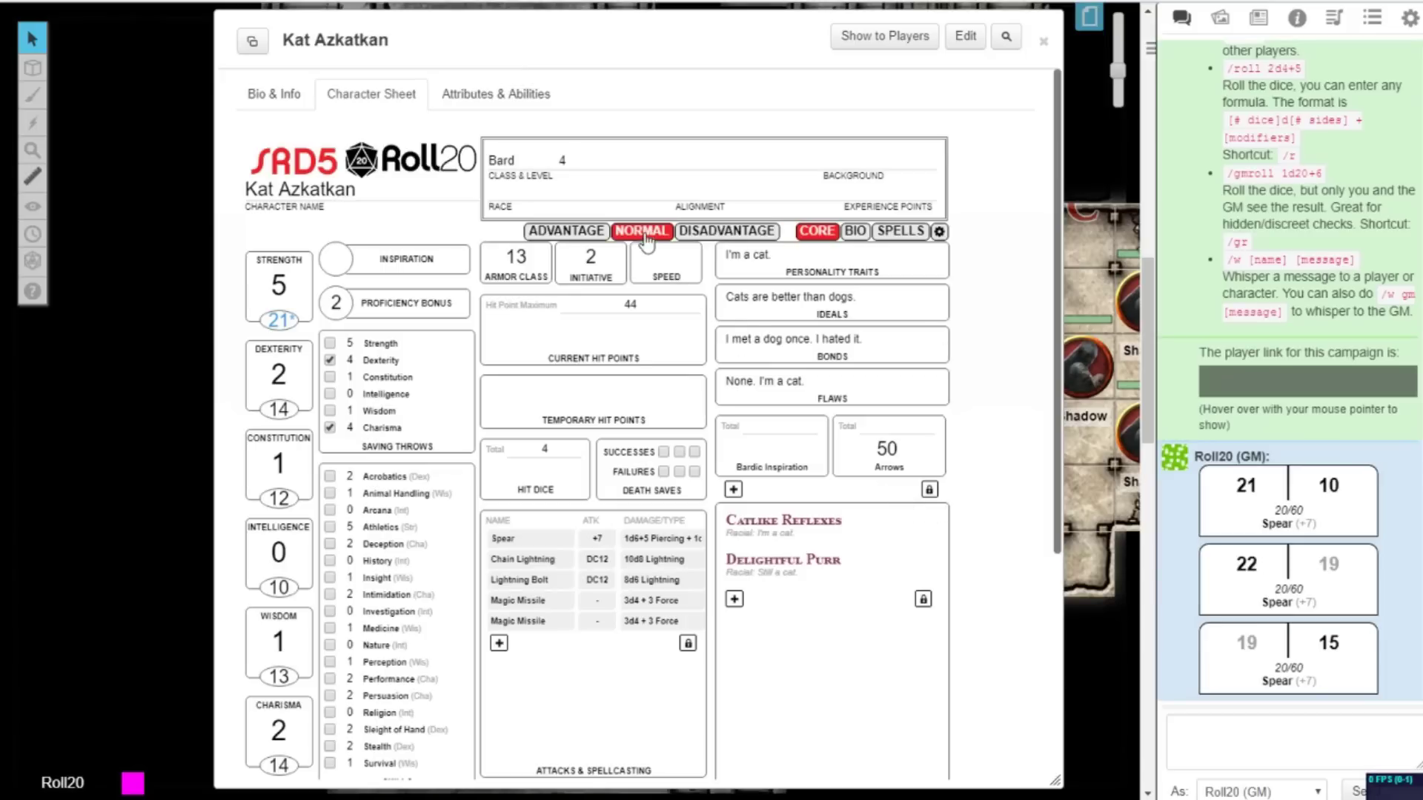
{"action": "left_click", "coordinate": [523, 544]}
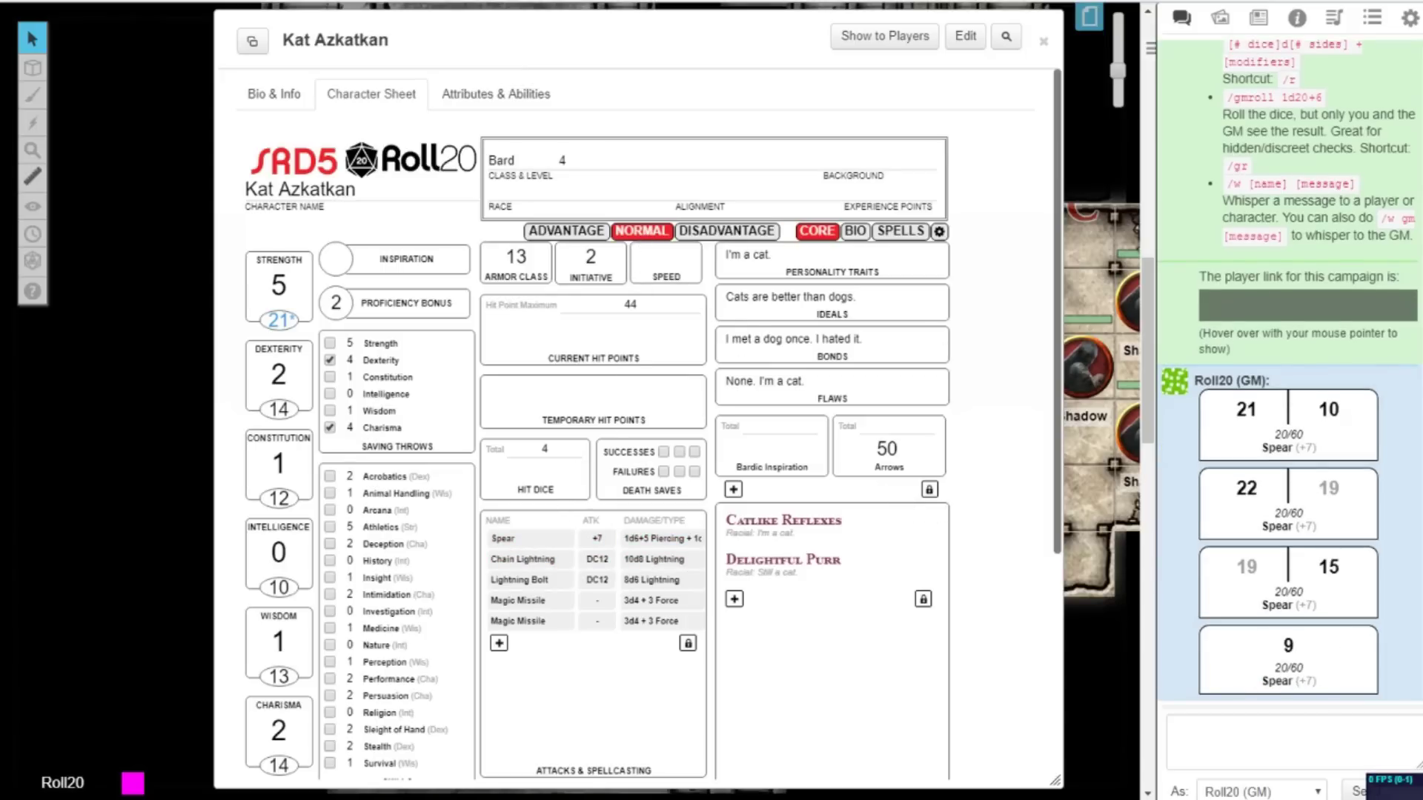
Set the roll queries to Query Advantage and roll the Spear attack as a Normal Roll.
{"action": "left_click", "coordinate": [939, 232]}
{"action": "left_click", "coordinate": [849, 274]}
{"action": "left_click", "coordinate": [849, 297]}
{"action": "left_click", "coordinate": [816, 233]}
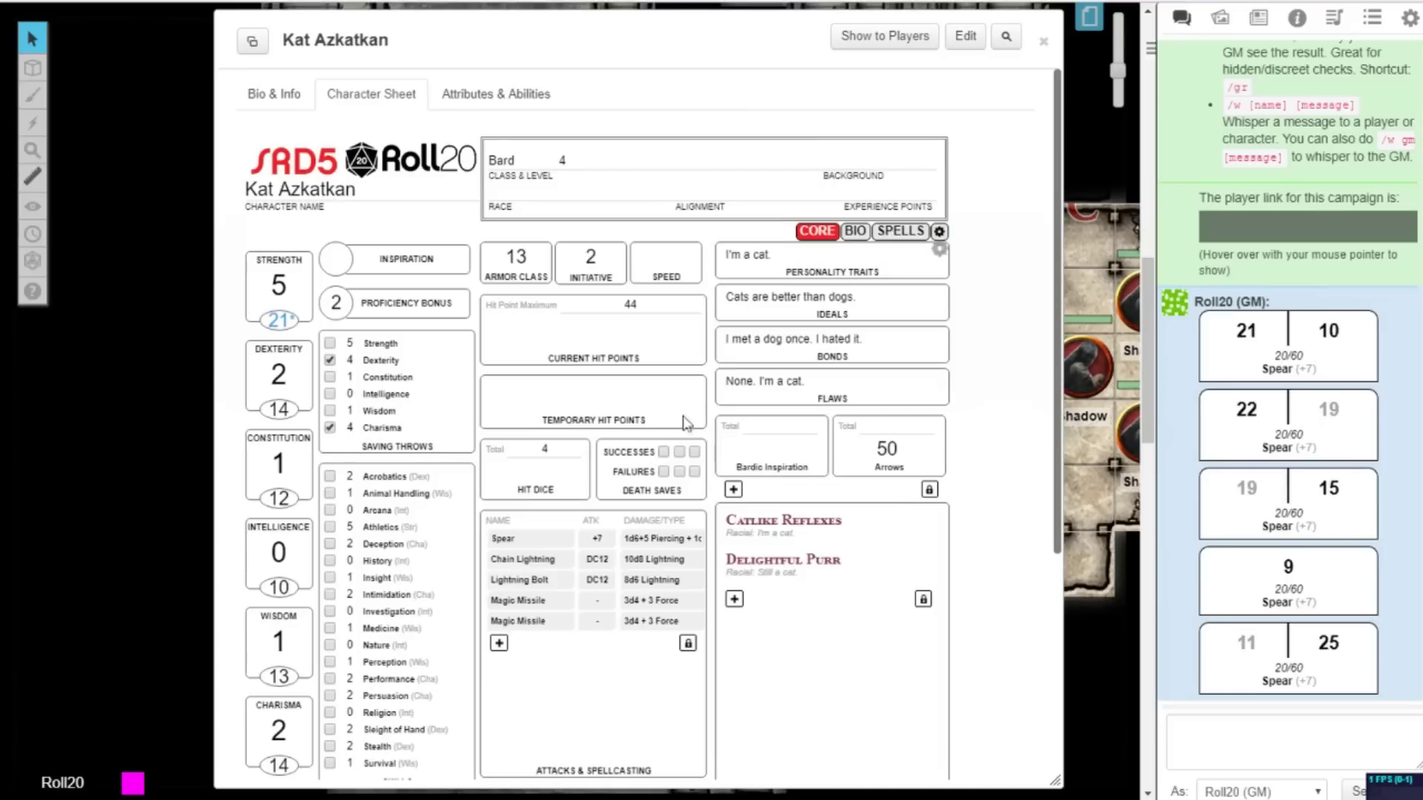
{"action": "left_click", "coordinate": [540, 543]}
{"action": "left_click", "coordinate": [750, 469]}
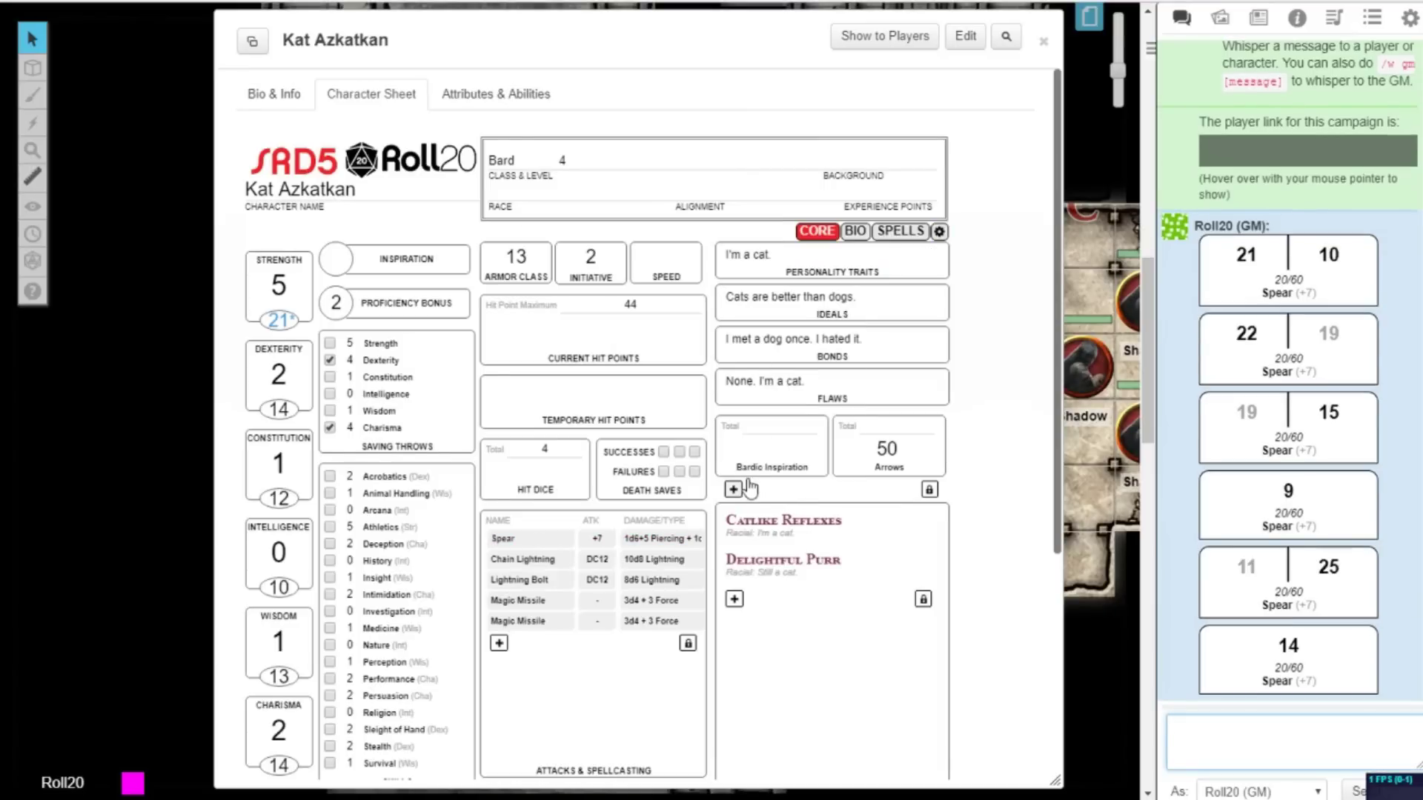
Roll the Spear attack twice, answering the roll query with Advantage the first time and Disadvantage the second.
{"action": "left_click", "coordinate": [527, 544]}
{"action": "left_click", "coordinate": [720, 399]}
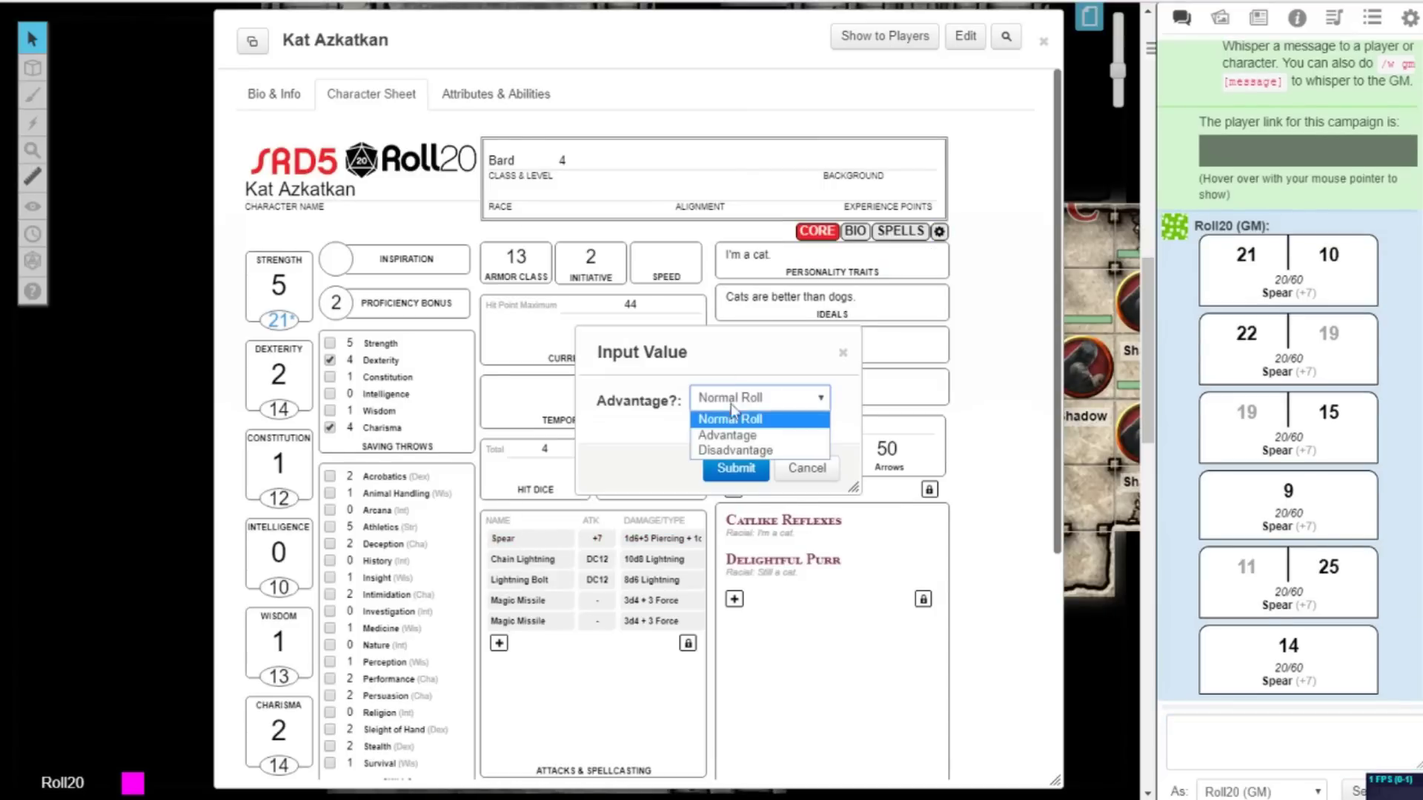
{"action": "left_click", "coordinate": [722, 435]}
{"action": "left_click", "coordinate": [732, 468]}
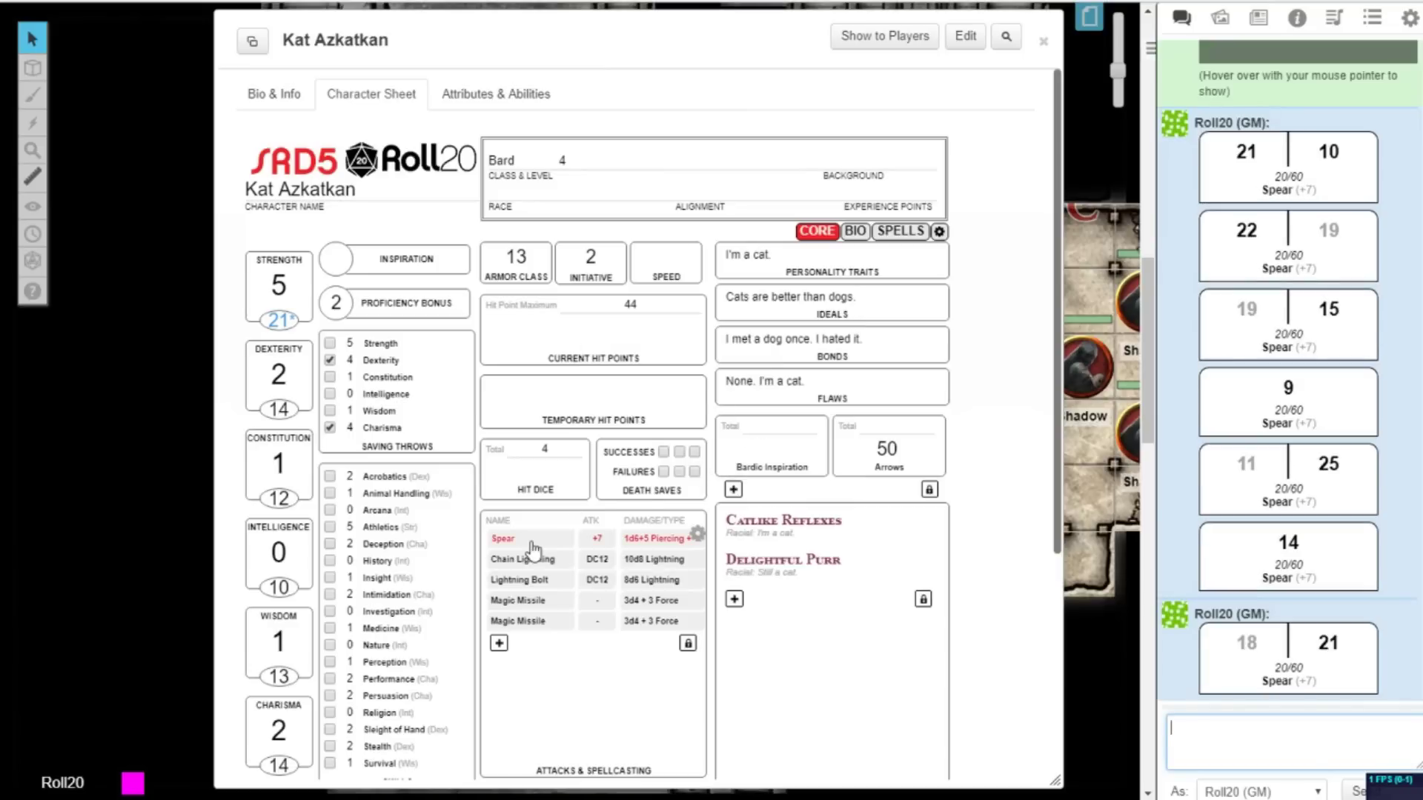
{"action": "left_click", "coordinate": [528, 545]}
{"action": "left_click", "coordinate": [755, 398]}
{"action": "left_click", "coordinate": [730, 452]}
{"action": "left_click", "coordinate": [736, 469]}
Set the roll queries to Never Roll Advantage and roll the Spear attack from the core page.
{"action": "left_click", "coordinate": [939, 231]}
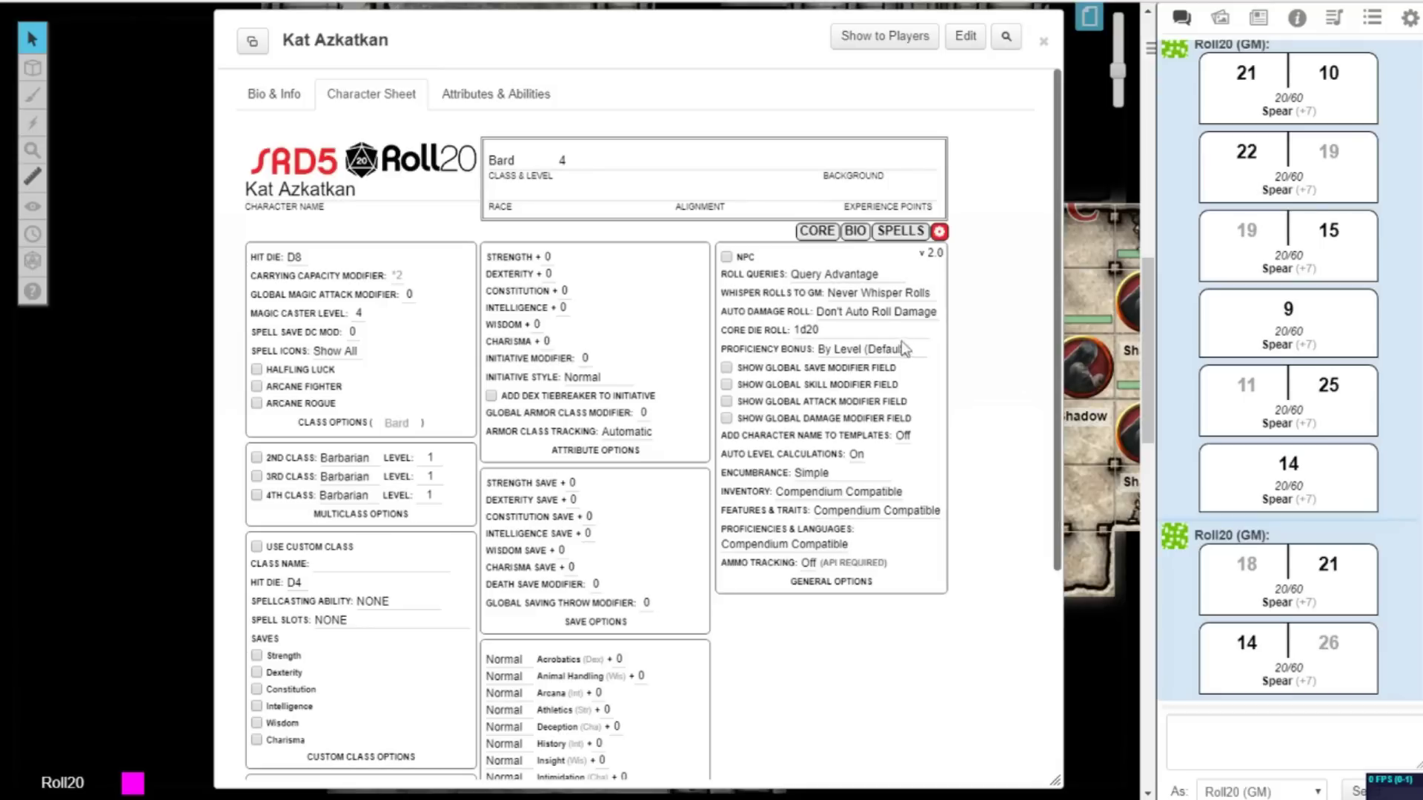
{"action": "left_click", "coordinate": [849, 275]}
{"action": "left_click", "coordinate": [845, 335]}
{"action": "left_click", "coordinate": [815, 230]}
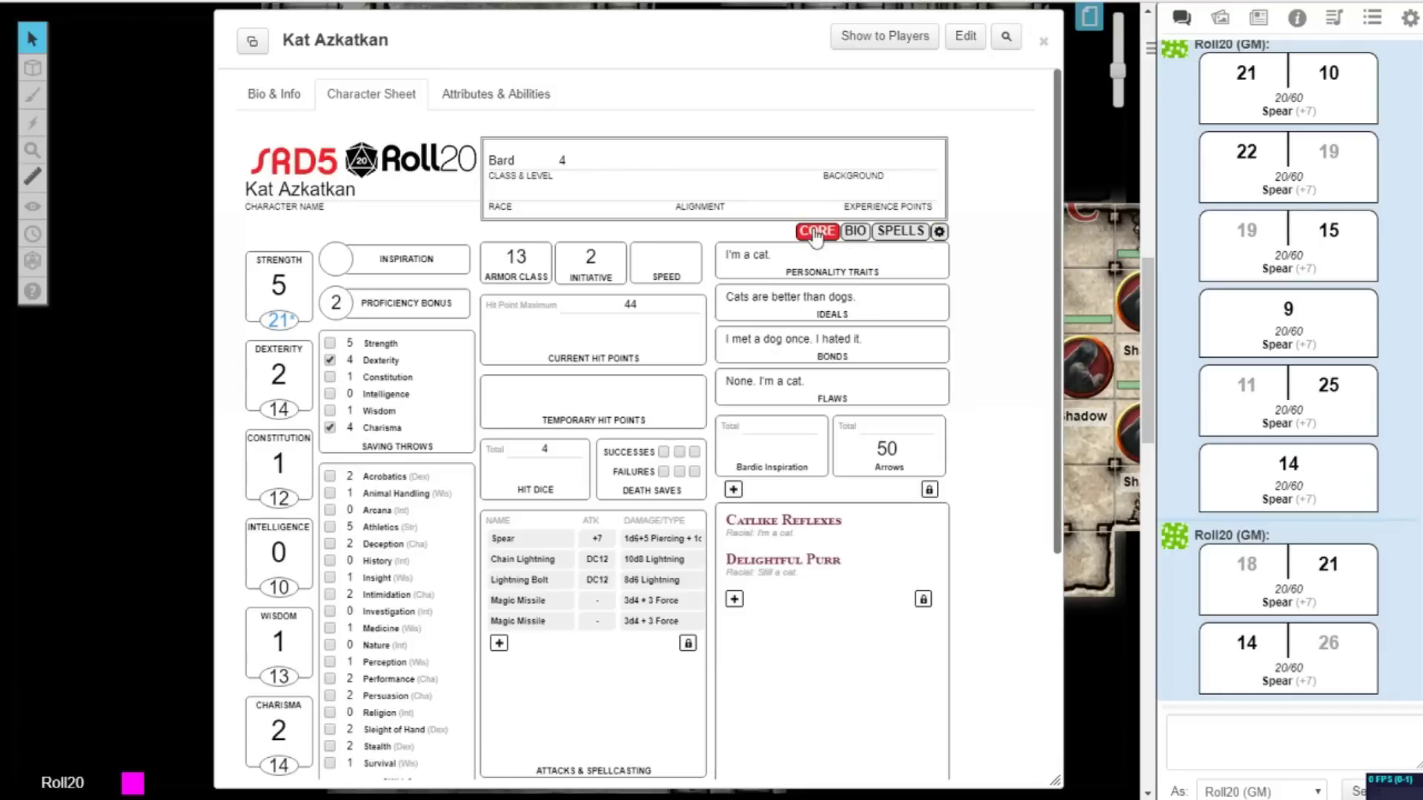
{"action": "left_click", "coordinate": [560, 546]}
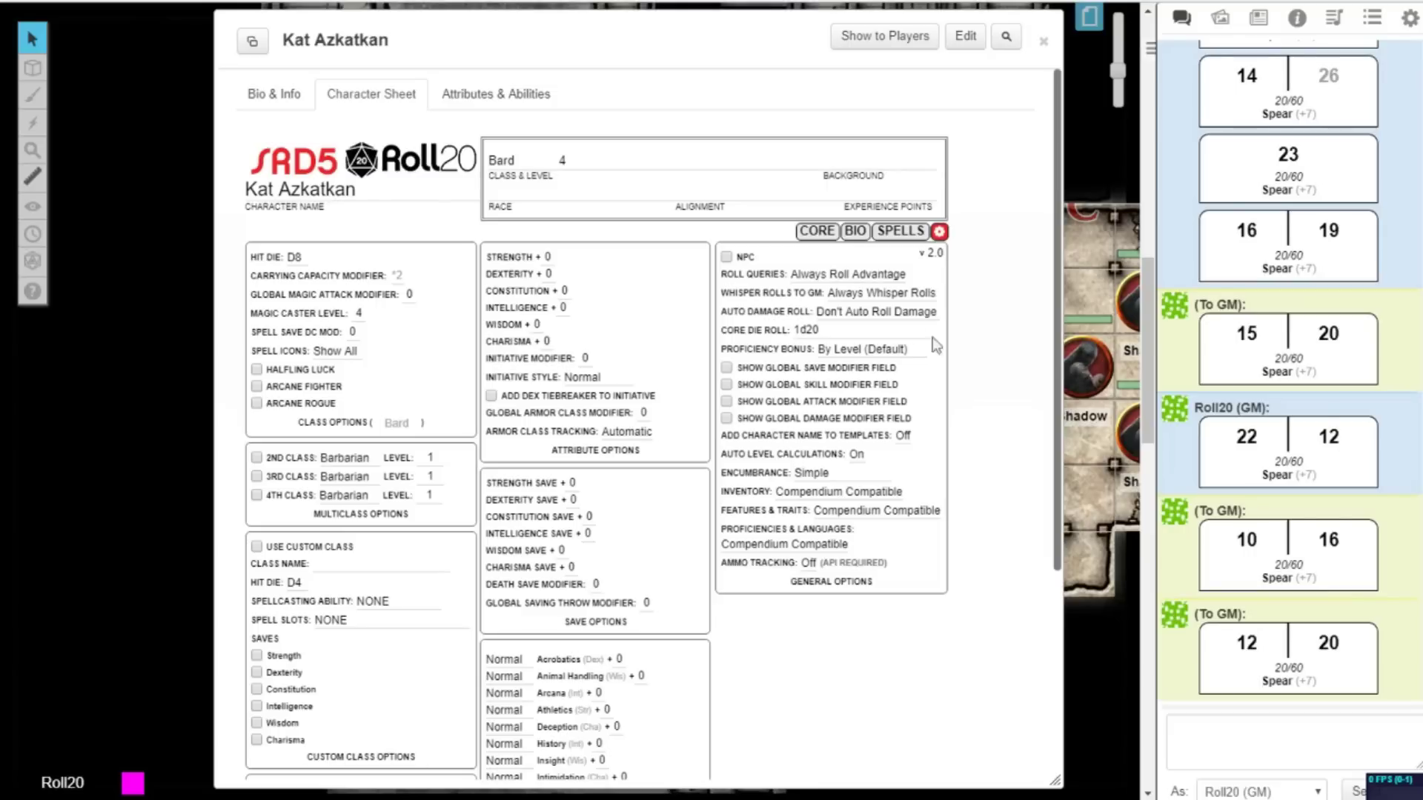
Set Whisper Rolls to GM to Never Whisper Rolls and roll the Spear attack from the core page.
{"action": "left_click", "coordinate": [882, 294]}
{"action": "left_click", "coordinate": [883, 310]}
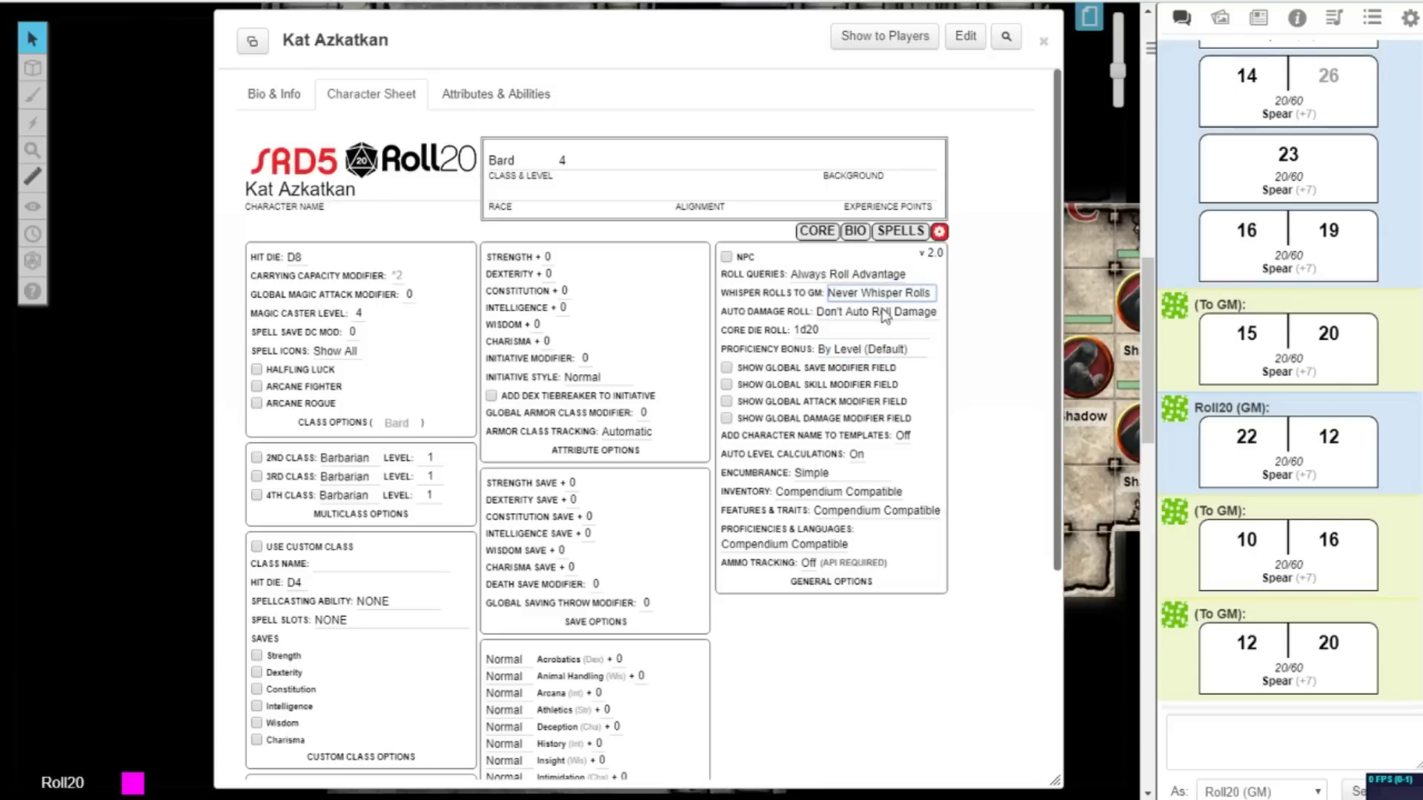
{"action": "left_click", "coordinate": [813, 233]}
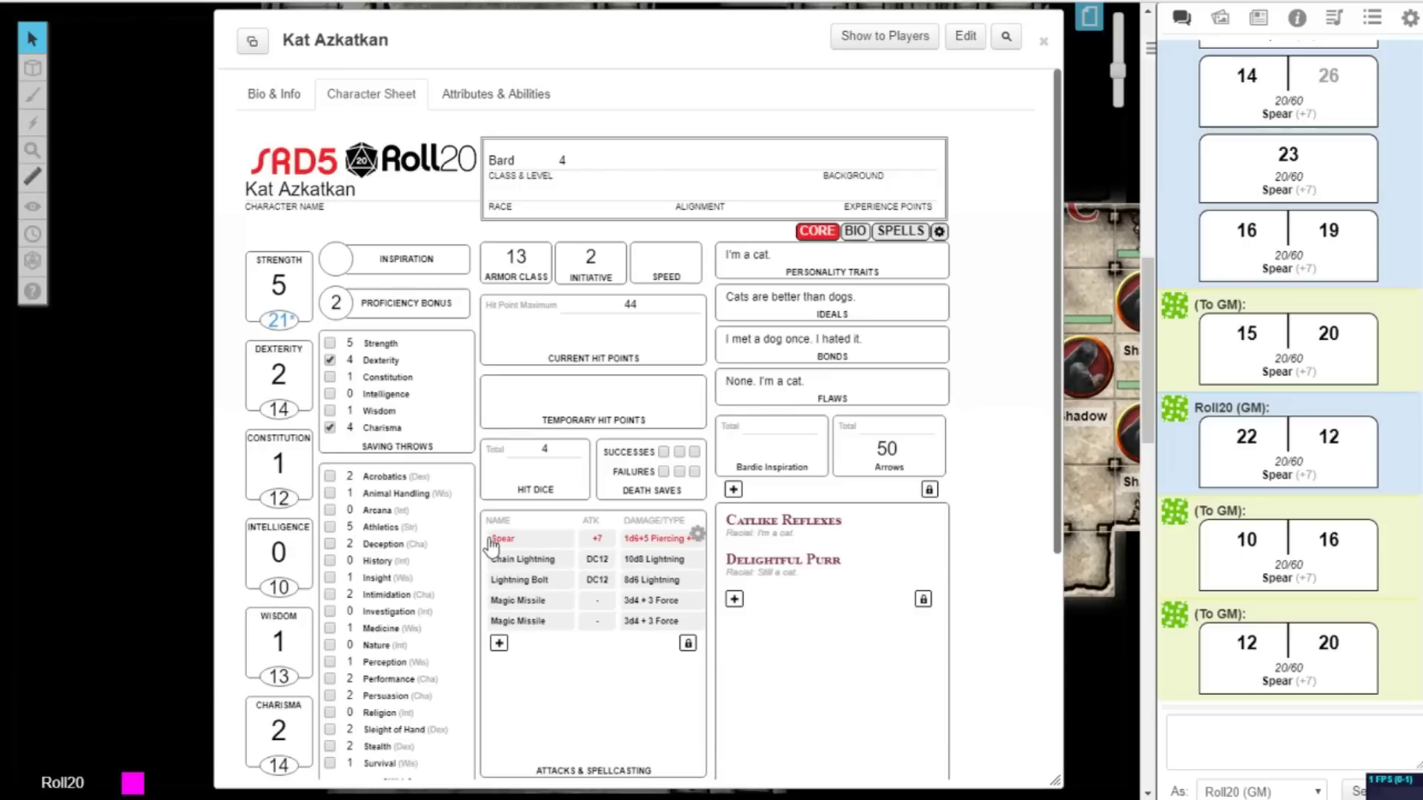
{"action": "left_click", "coordinate": [491, 546]}
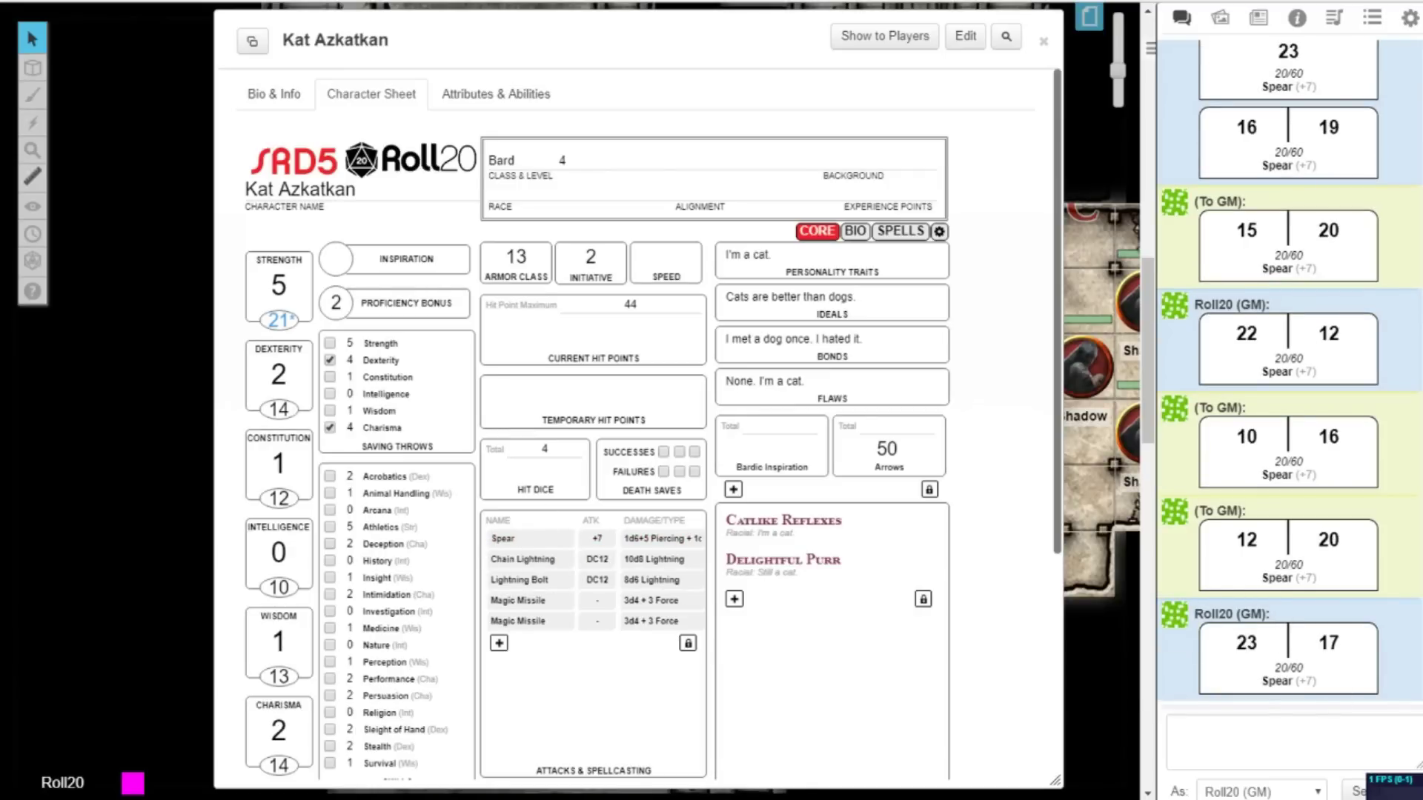
Set Whisper Rolls to GM to Whisper Toggle, and roll the Spear attack with the core page's toggle on Public.
{"action": "left_click", "coordinate": [939, 232]}
{"action": "left_click", "coordinate": [879, 293]}
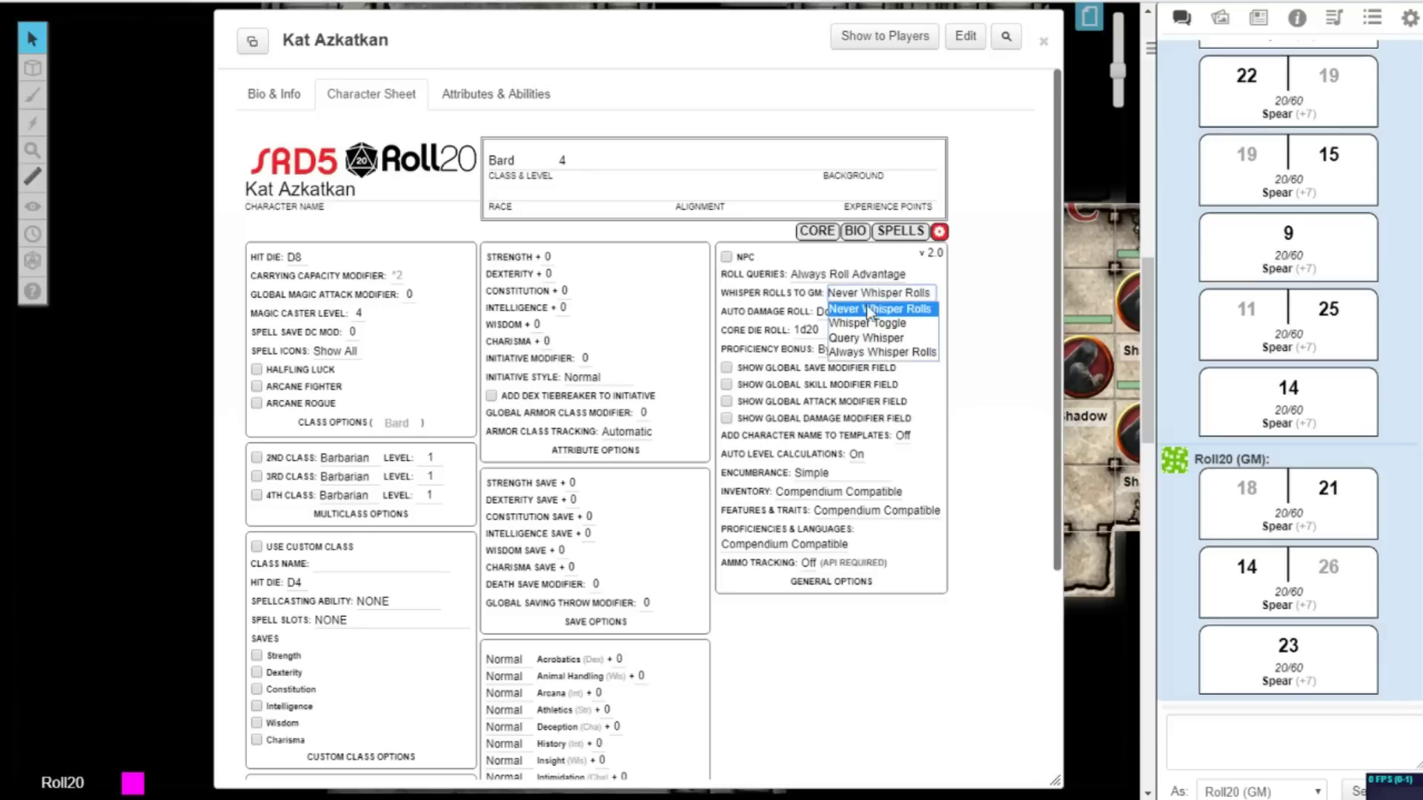
{"action": "left_click", "coordinate": [870, 326]}
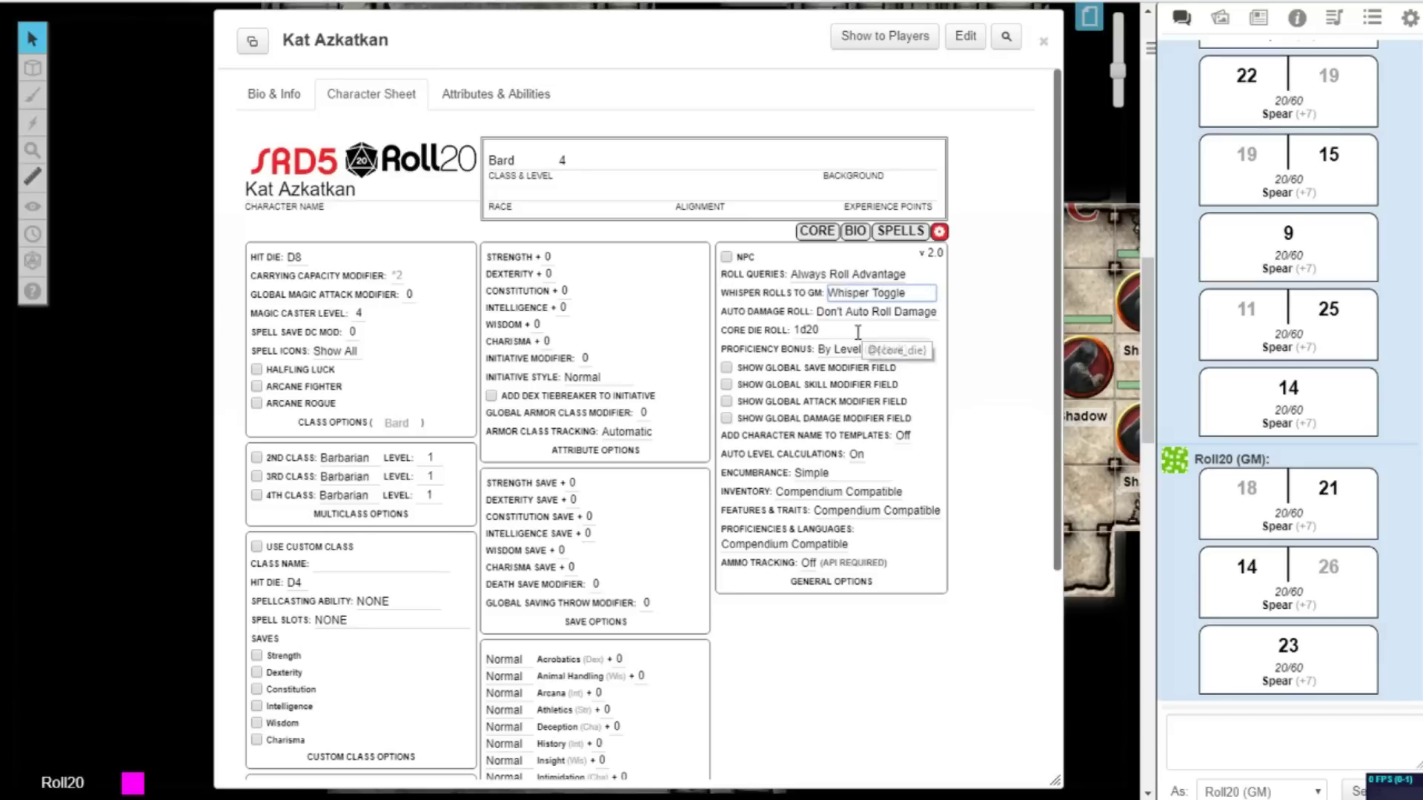
{"action": "left_click", "coordinate": [817, 232]}
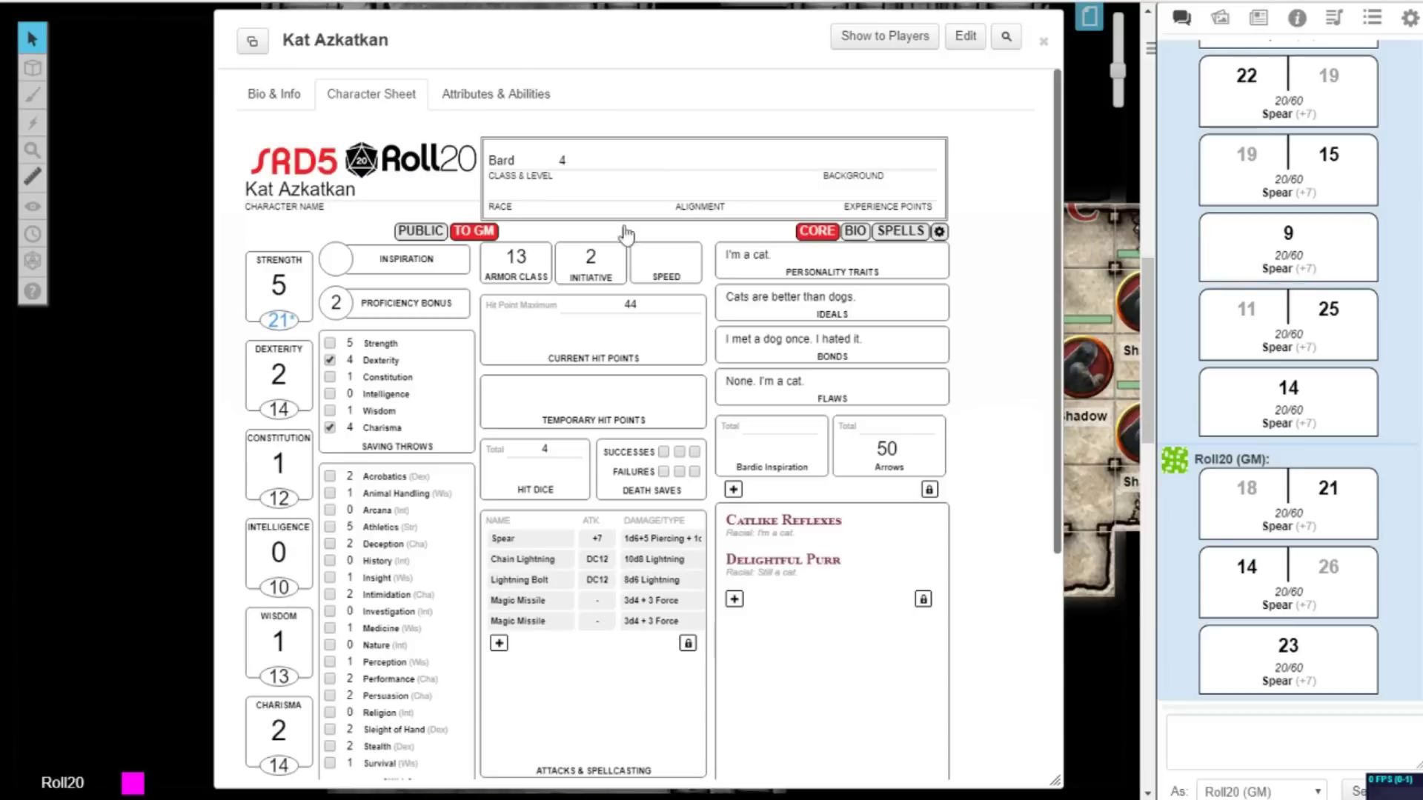
{"action": "left_click", "coordinate": [406, 233]}
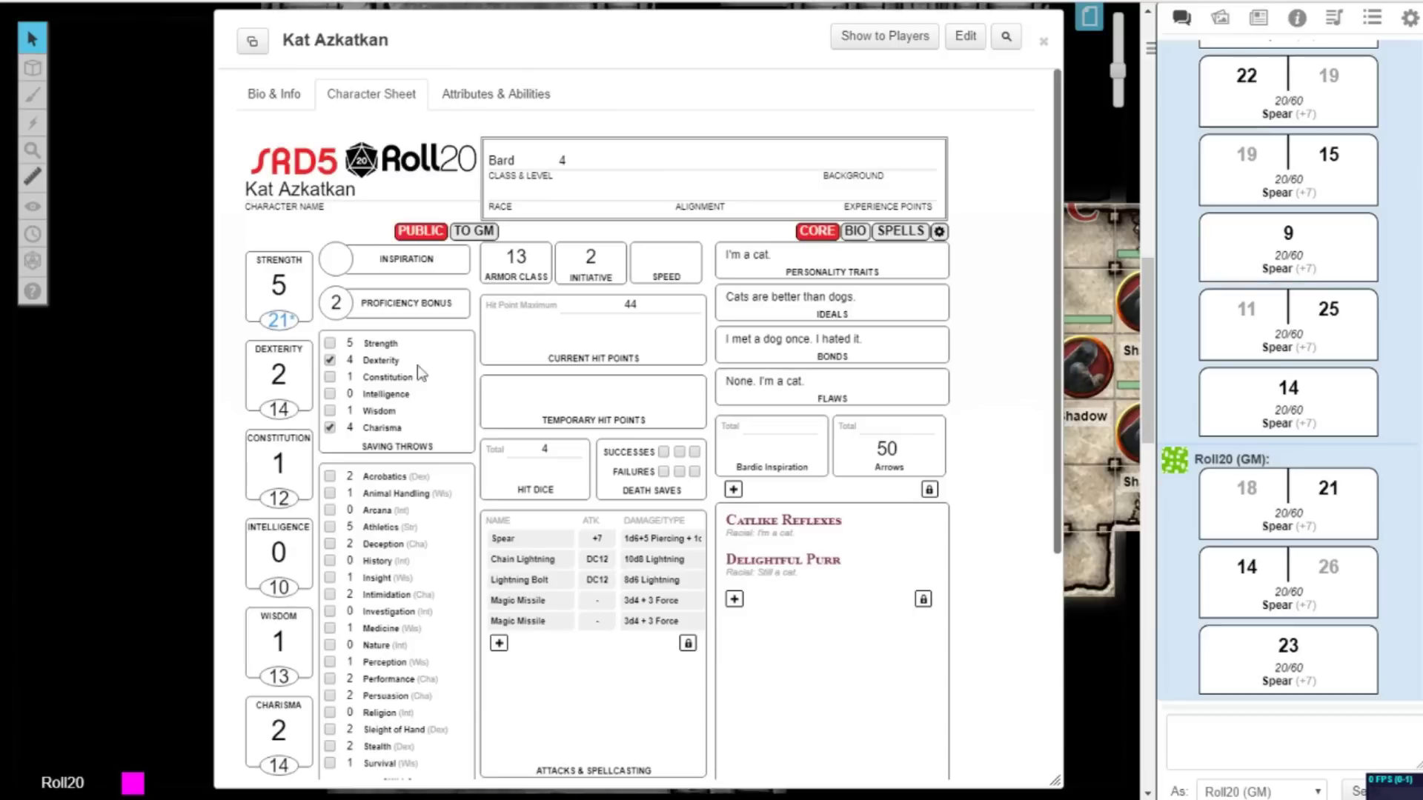
{"action": "left_click", "coordinate": [508, 546]}
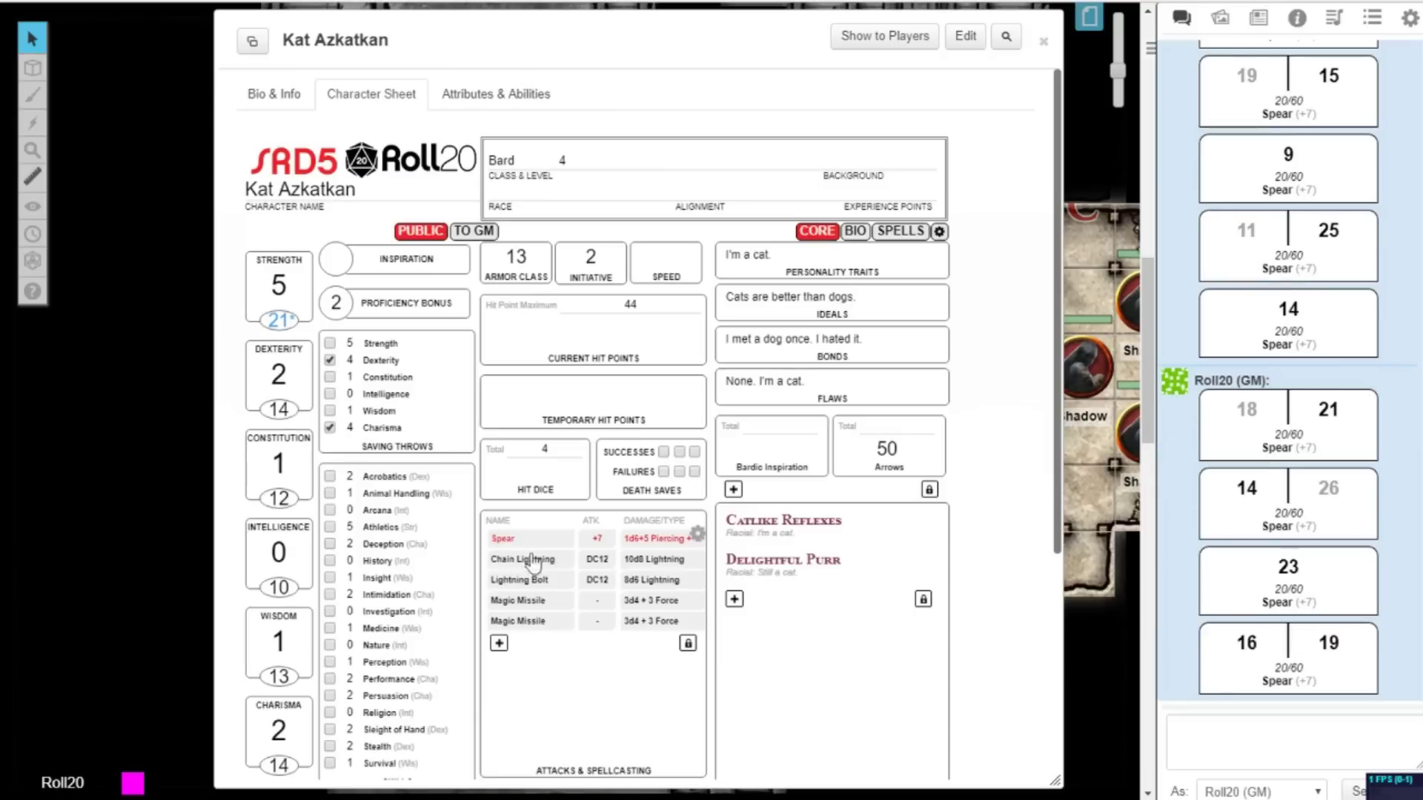
Switch the core page's whisper toggle to To GM and roll the Spear attack.
{"action": "left_click", "coordinate": [474, 231]}
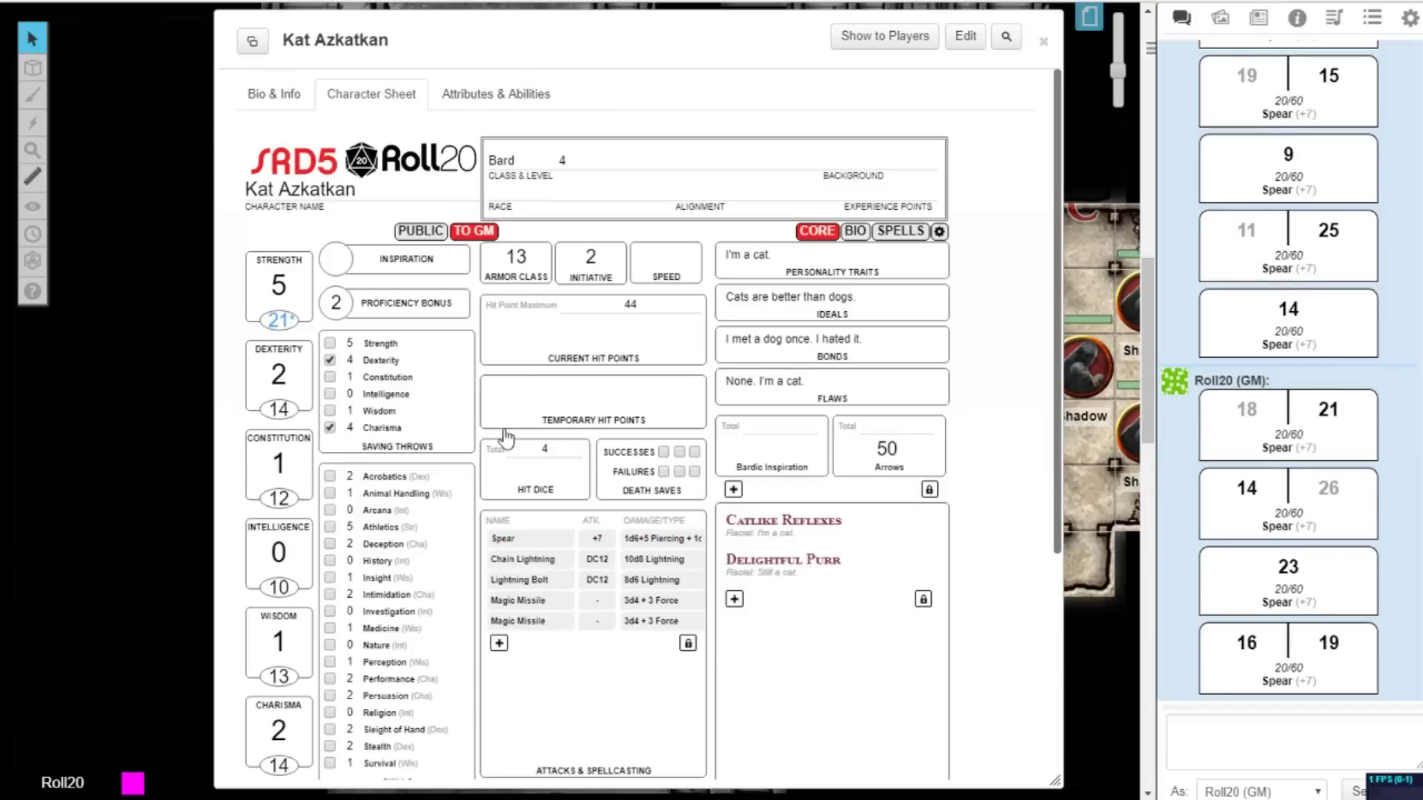
{"action": "left_click", "coordinate": [528, 546]}
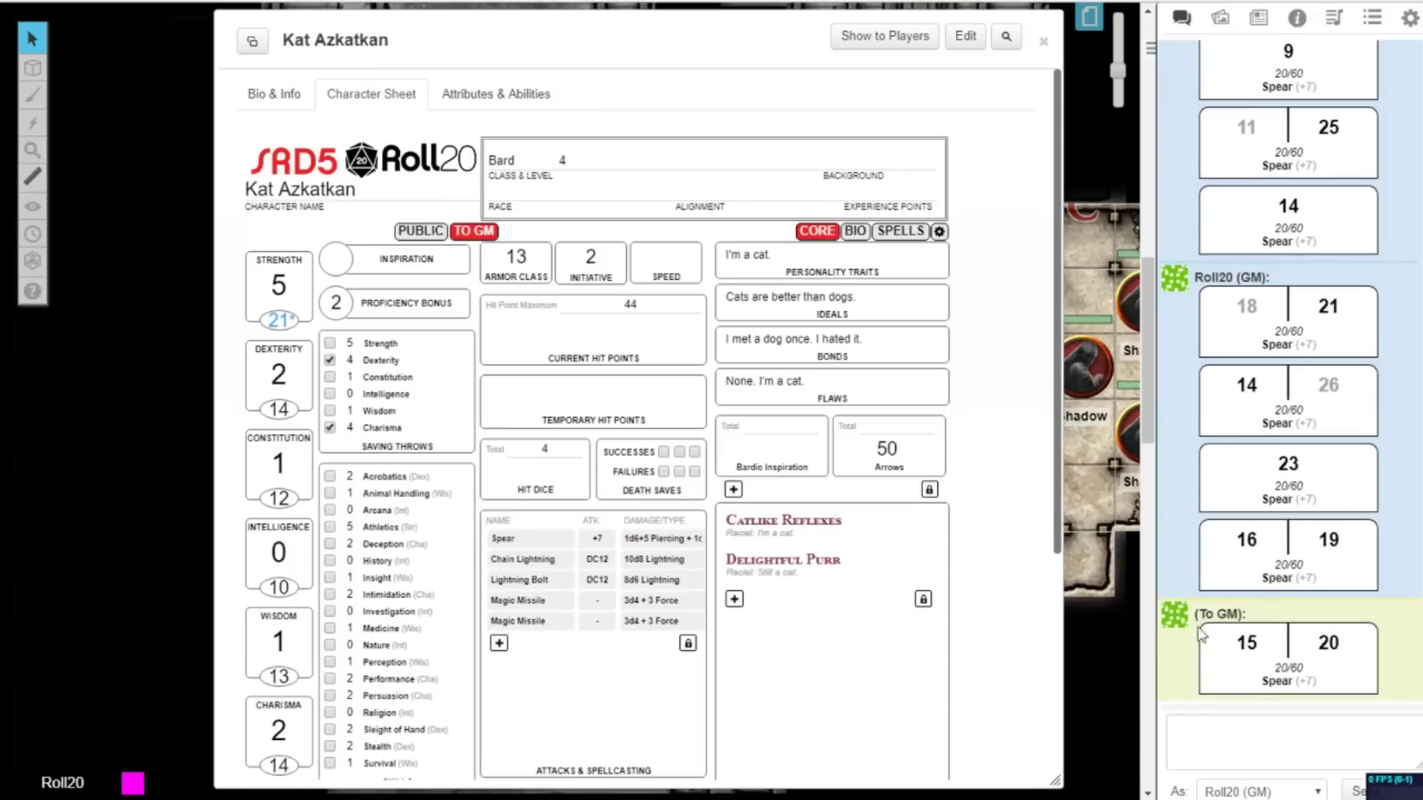
Set Whisper Rolls to GM to Query Whisper, and roll the Spear attack once as a Public Roll and once as a Whisper Roll.
{"action": "left_click", "coordinate": [939, 232]}
{"action": "left_click", "coordinate": [877, 295]}
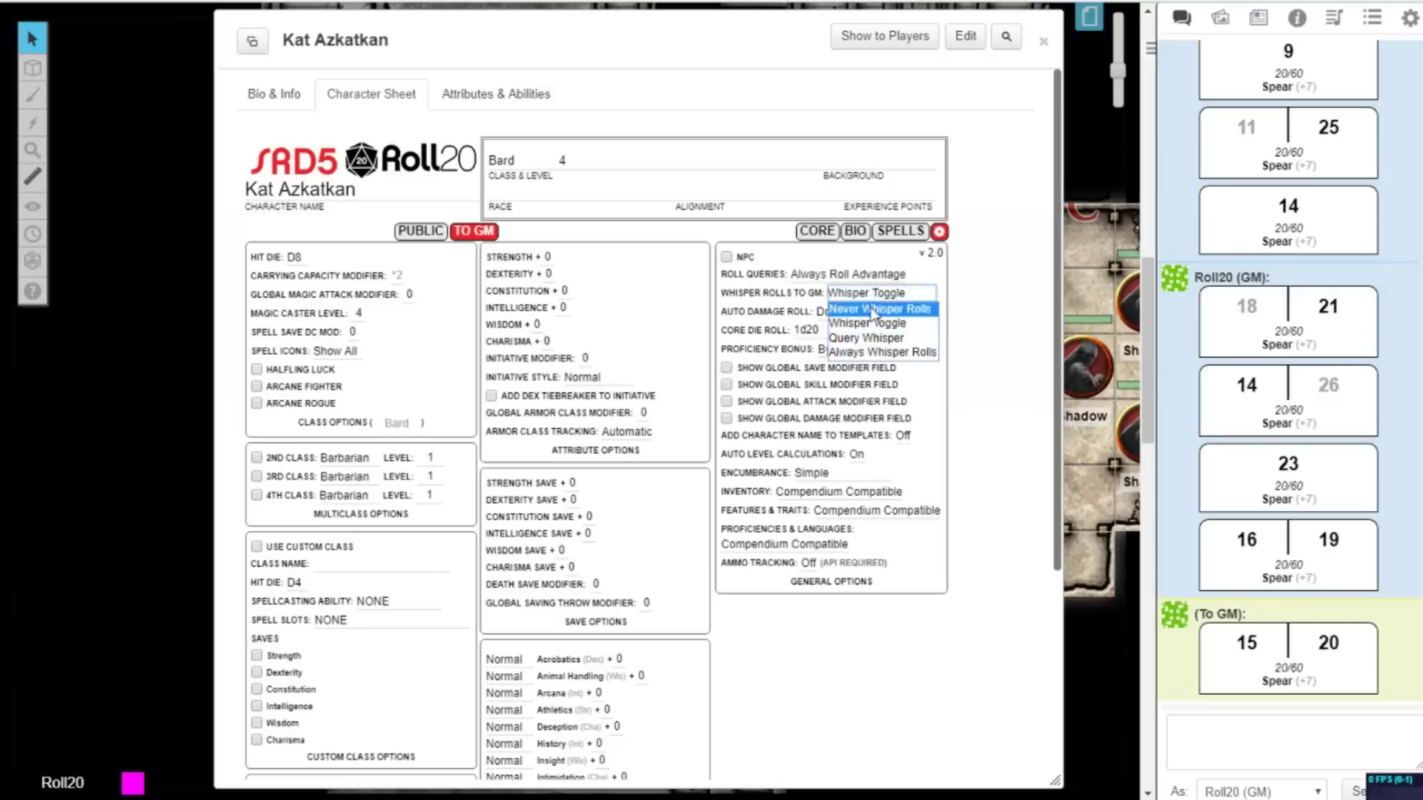
{"action": "left_click", "coordinate": [869, 352]}
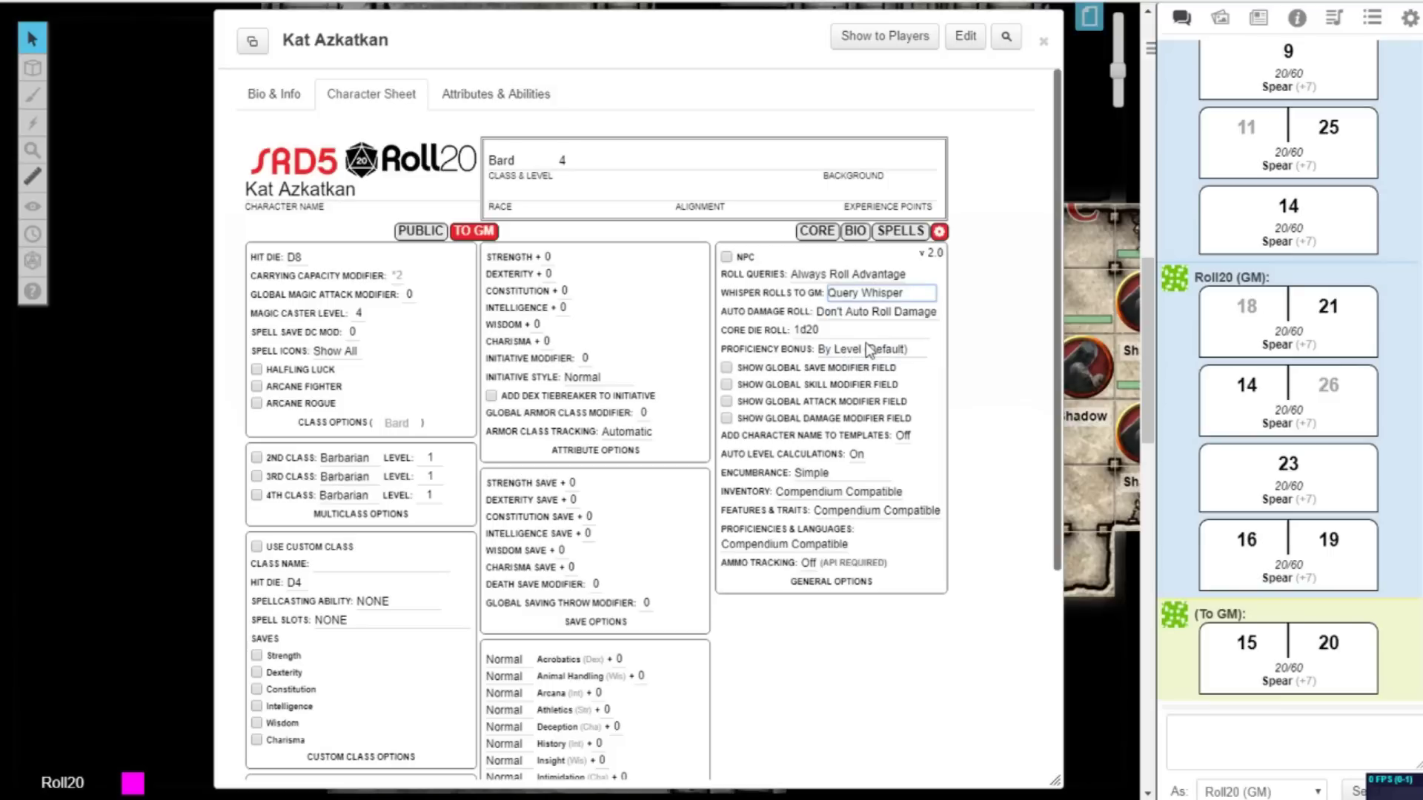
{"action": "left_click", "coordinate": [817, 232]}
{"action": "left_click", "coordinate": [545, 540]}
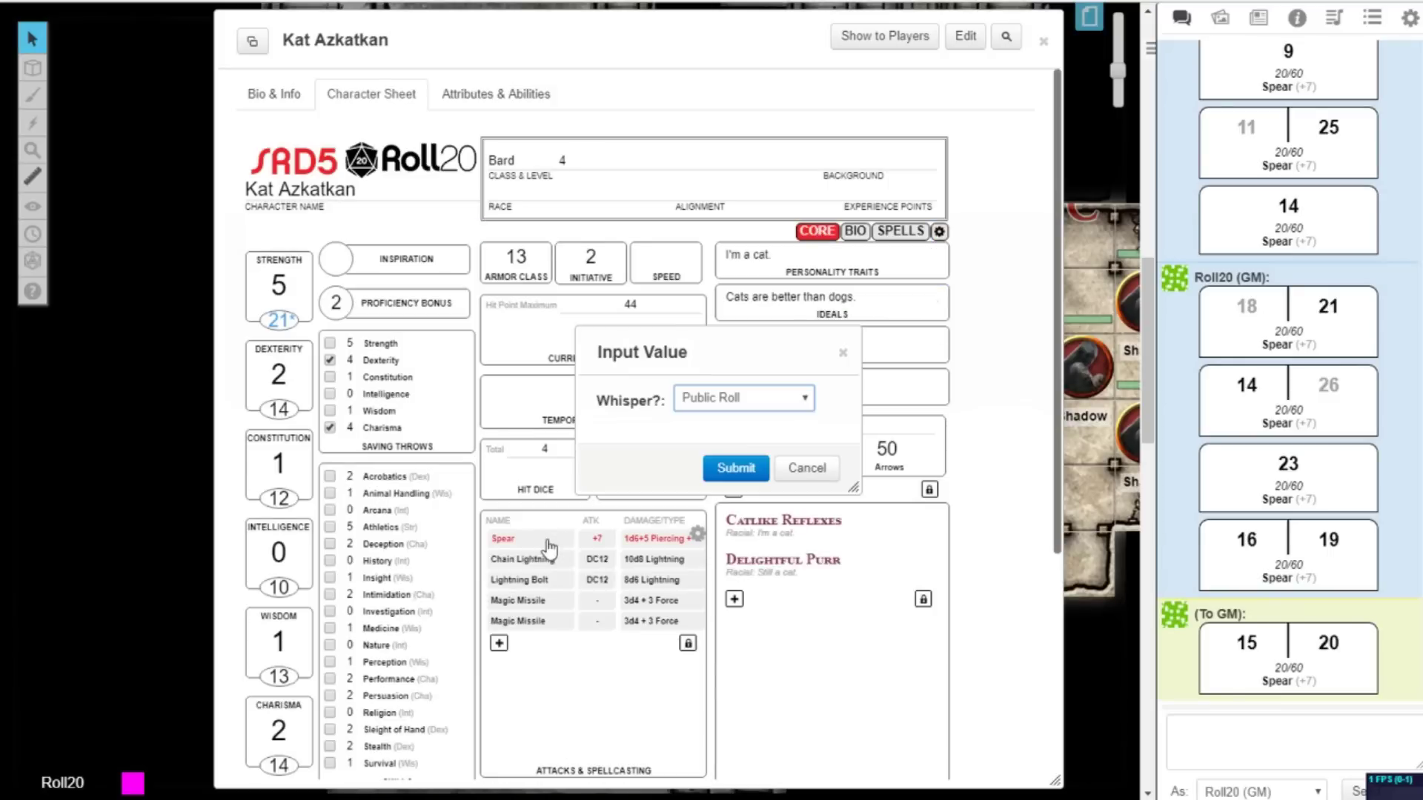
{"action": "left_click", "coordinate": [724, 468]}
{"action": "left_click", "coordinate": [566, 549]}
{"action": "left_click", "coordinate": [731, 393]}
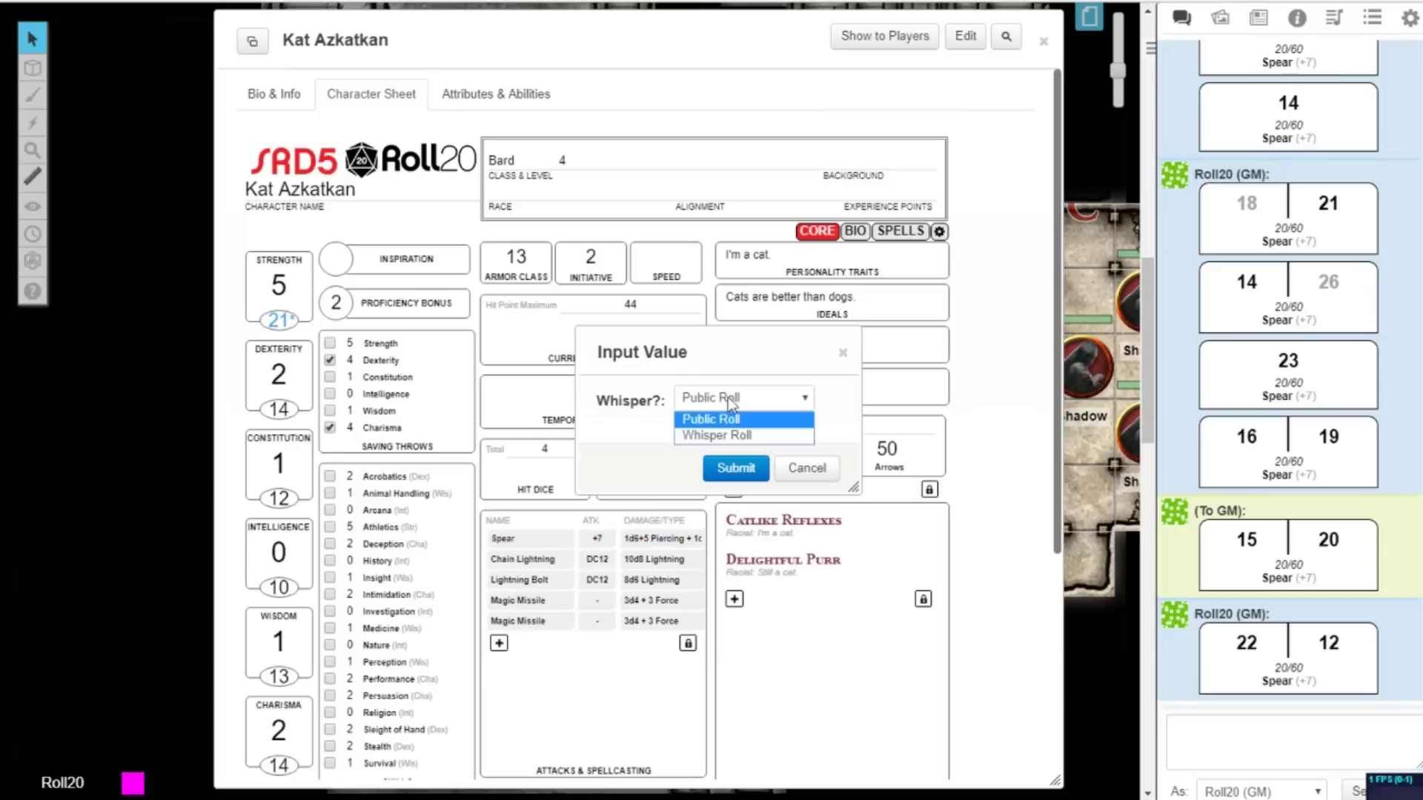
{"action": "left_click", "coordinate": [723, 428]}
{"action": "left_click", "coordinate": [730, 467]}
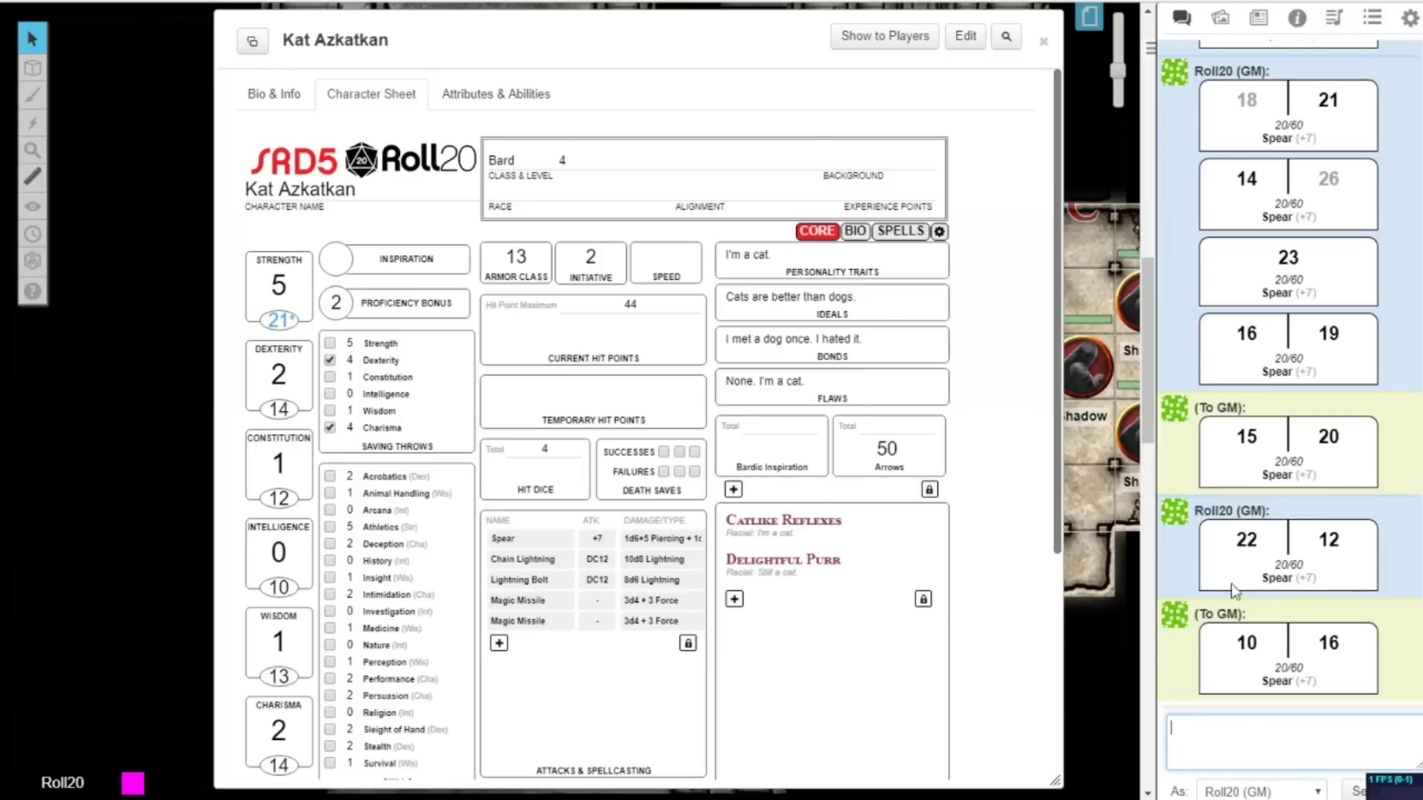
Set Whisper Rolls to GM to Always Whisper Rolls and roll the Spear attack from the core page.
{"action": "left_click", "coordinate": [939, 232]}
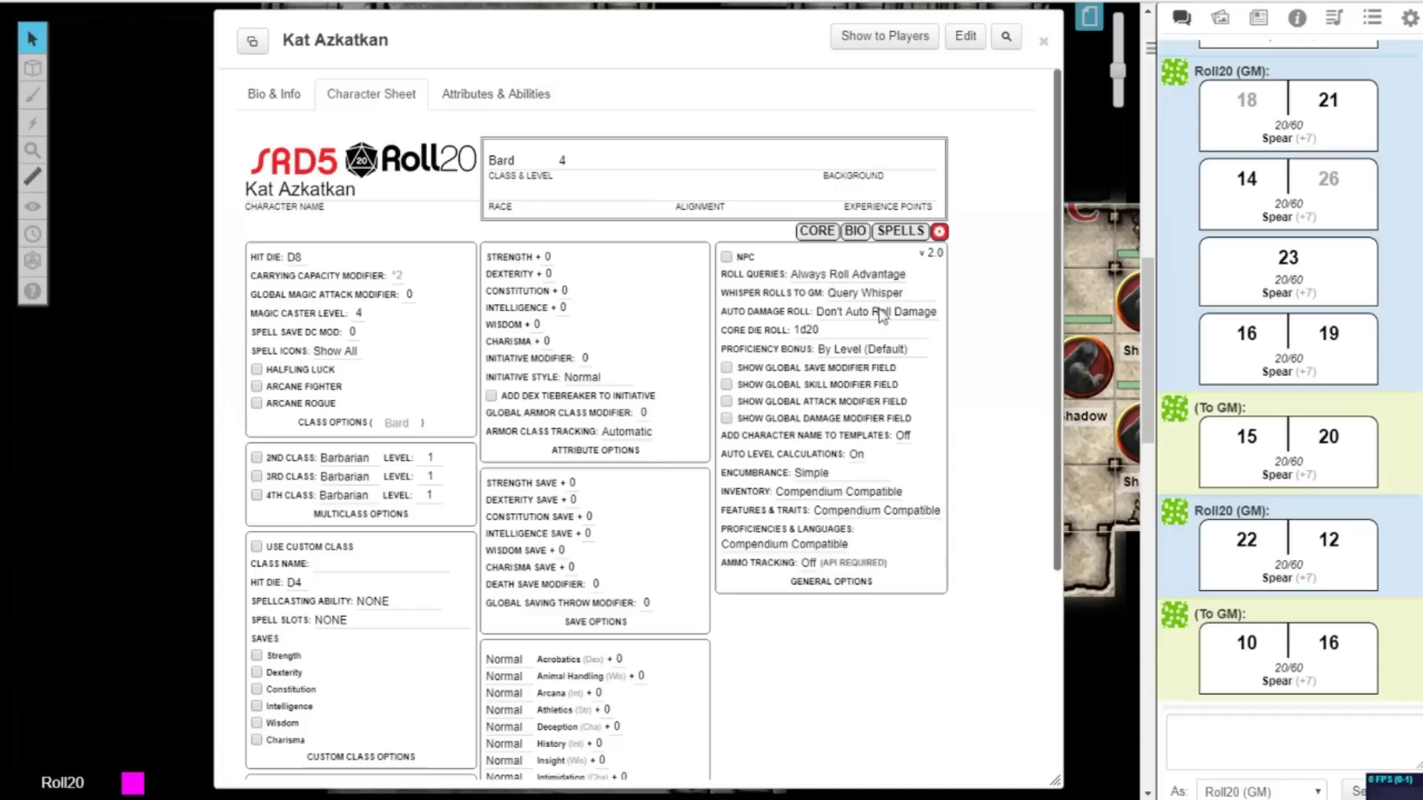
{"action": "left_click", "coordinate": [866, 293]}
{"action": "left_click", "coordinate": [881, 357]}
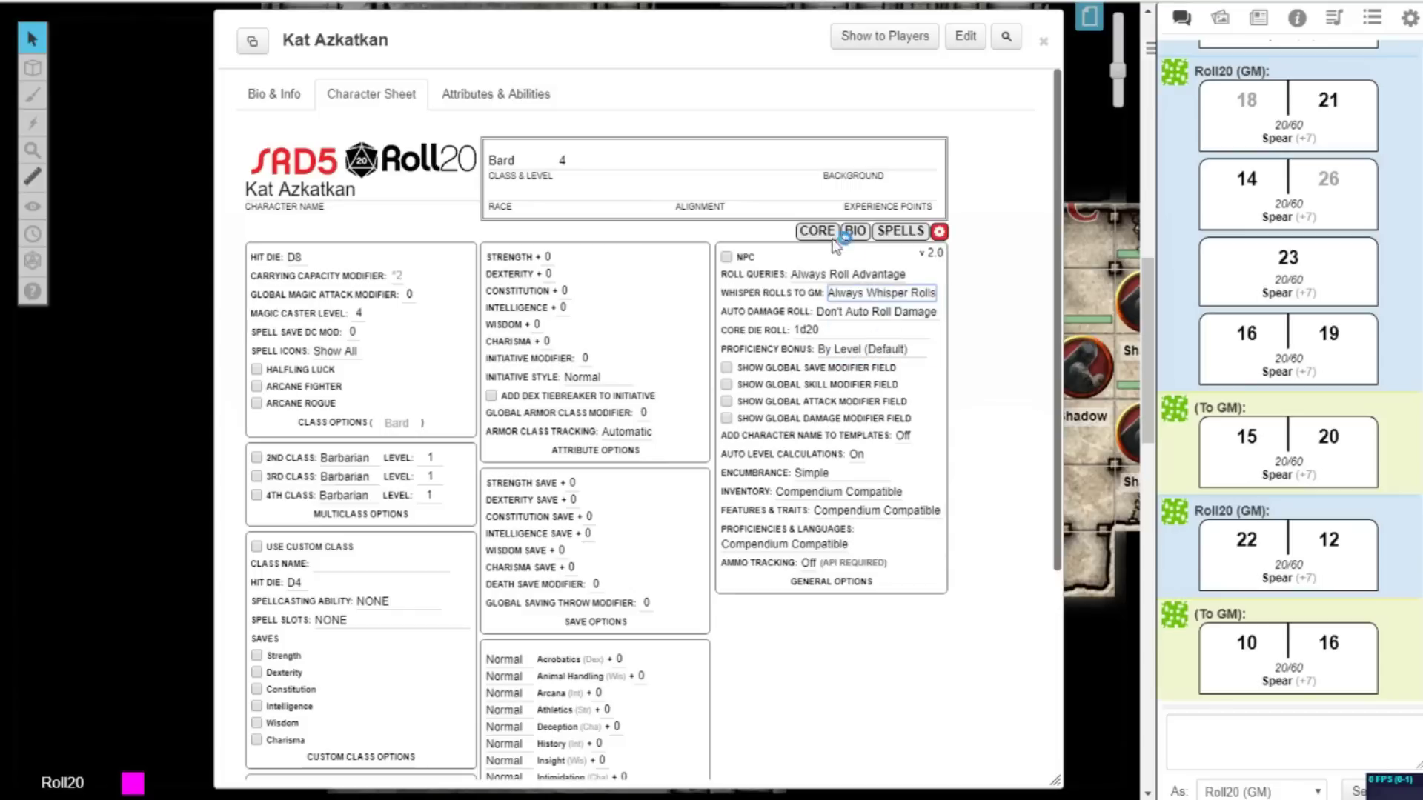
{"action": "left_click", "coordinate": [819, 232]}
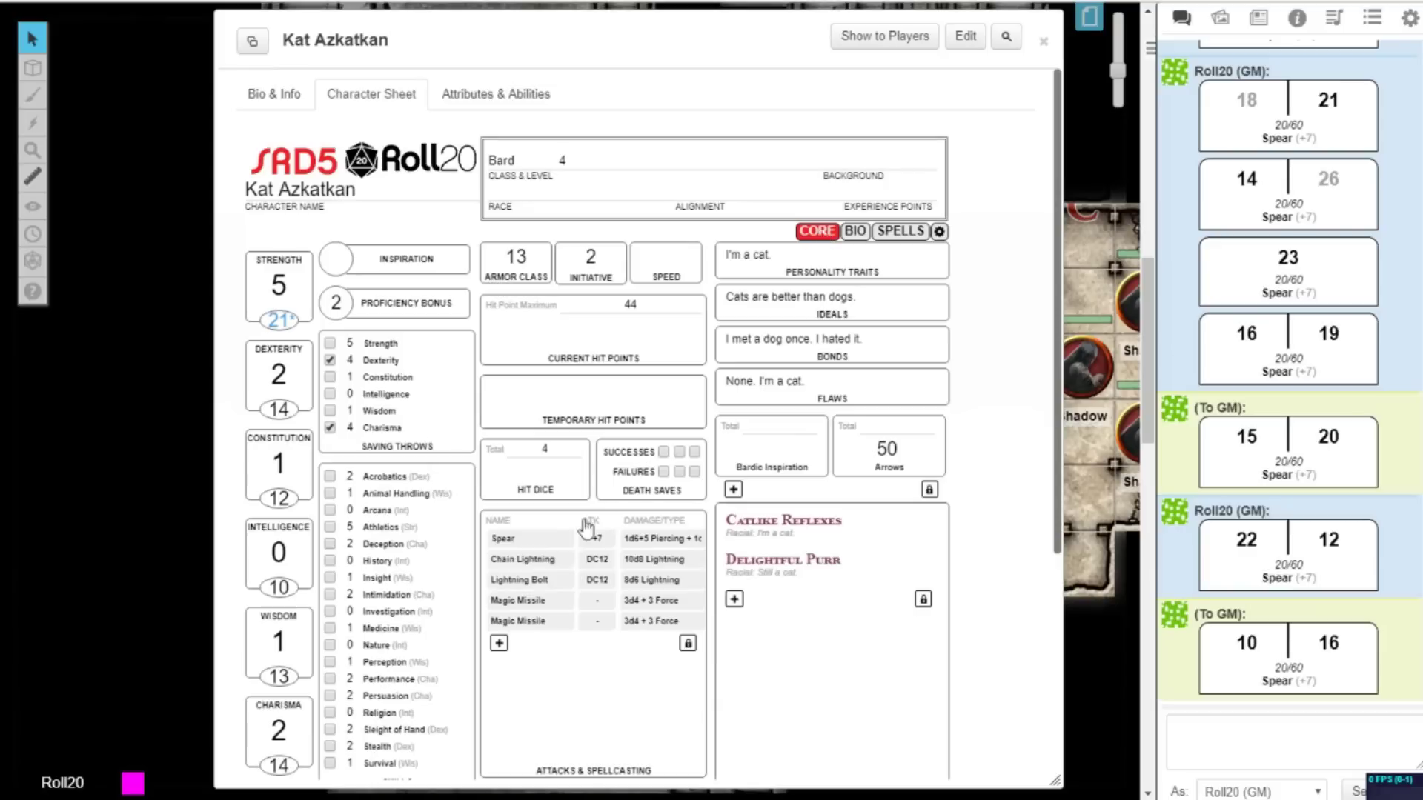
{"action": "left_click", "coordinate": [563, 543]}
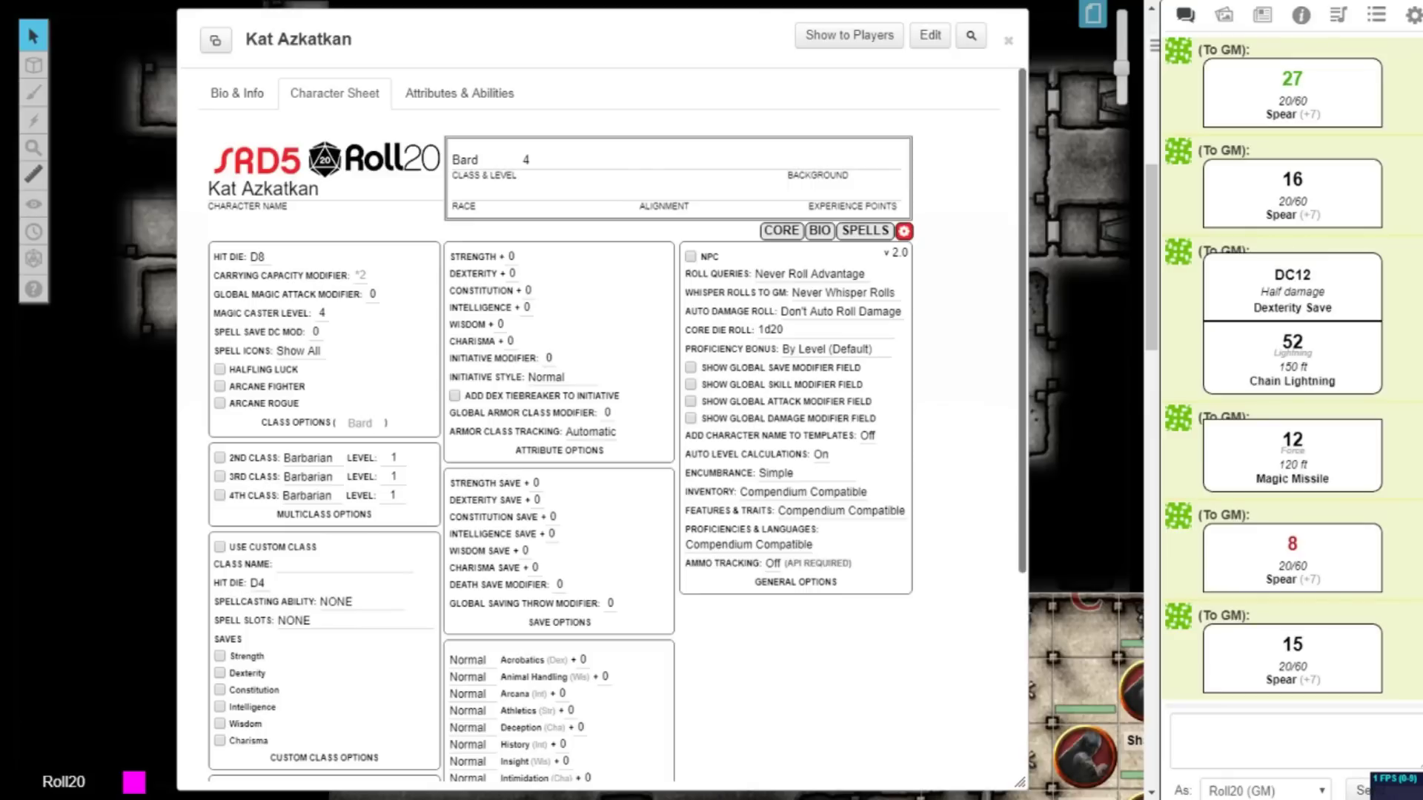
Set the Core Die Roll to 20d4 and roll the Spear attack from the core page.
{"action": "double_click", "coordinate": [759, 329]}
{"action": "type", "text": "2d"}
{"action": "left_click", "coordinate": [904, 230]}
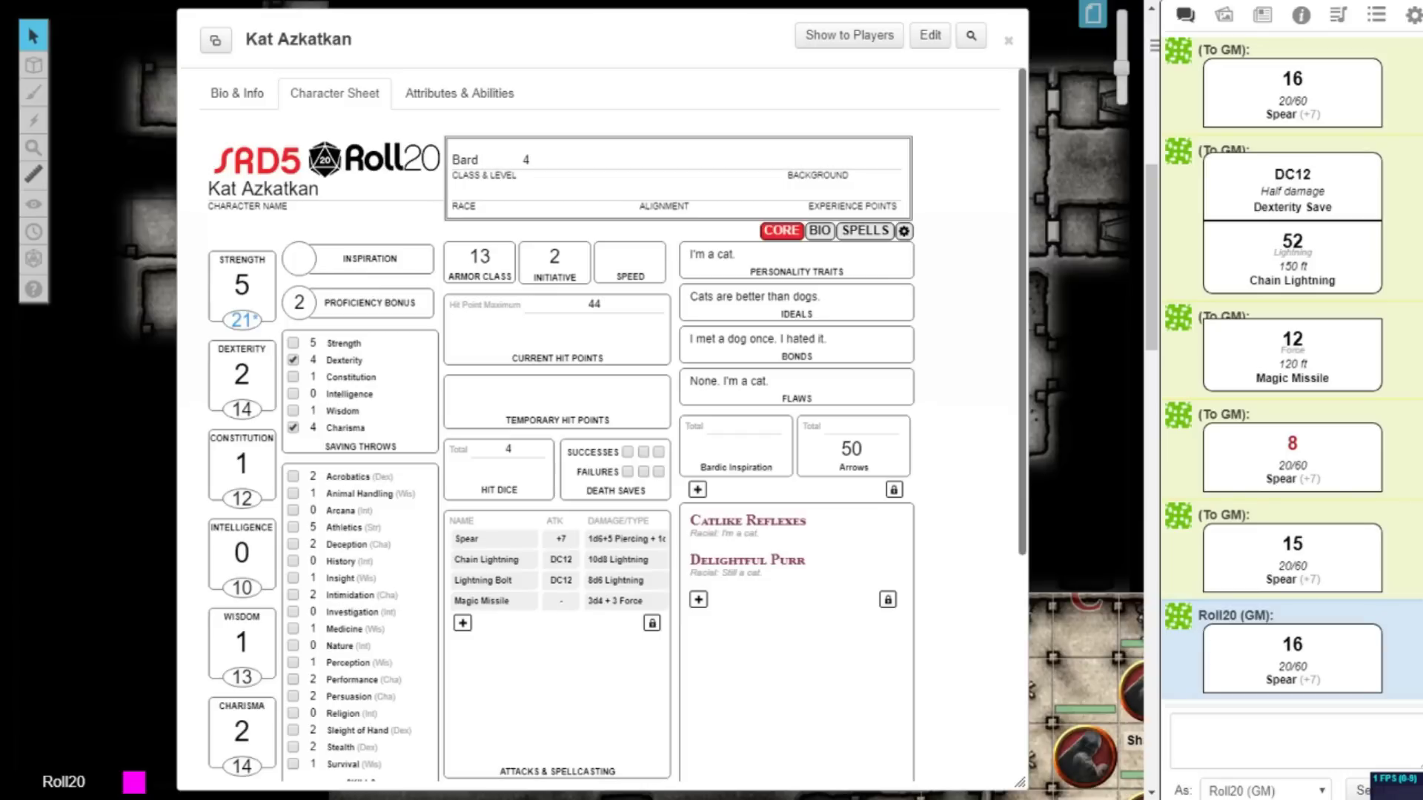
{"action": "left_click", "coordinate": [904, 231]}
{"action": "left_click_drag", "start_coordinate": [815, 329], "coordinate": [728, 330]}
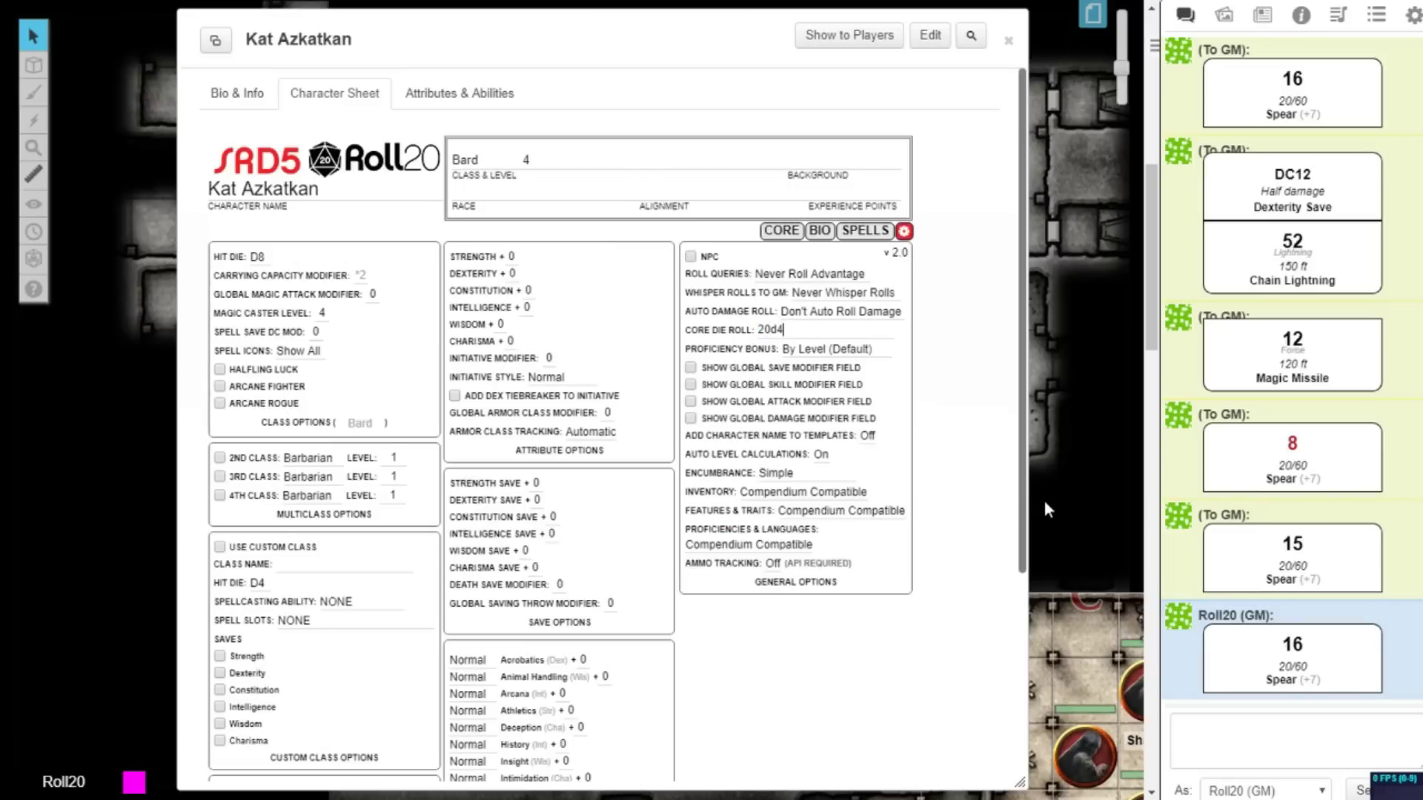
{"action": "left_click", "coordinate": [781, 231]}
{"action": "left_click", "coordinate": [467, 537]}
{"action": "left_click", "coordinate": [1008, 40]}
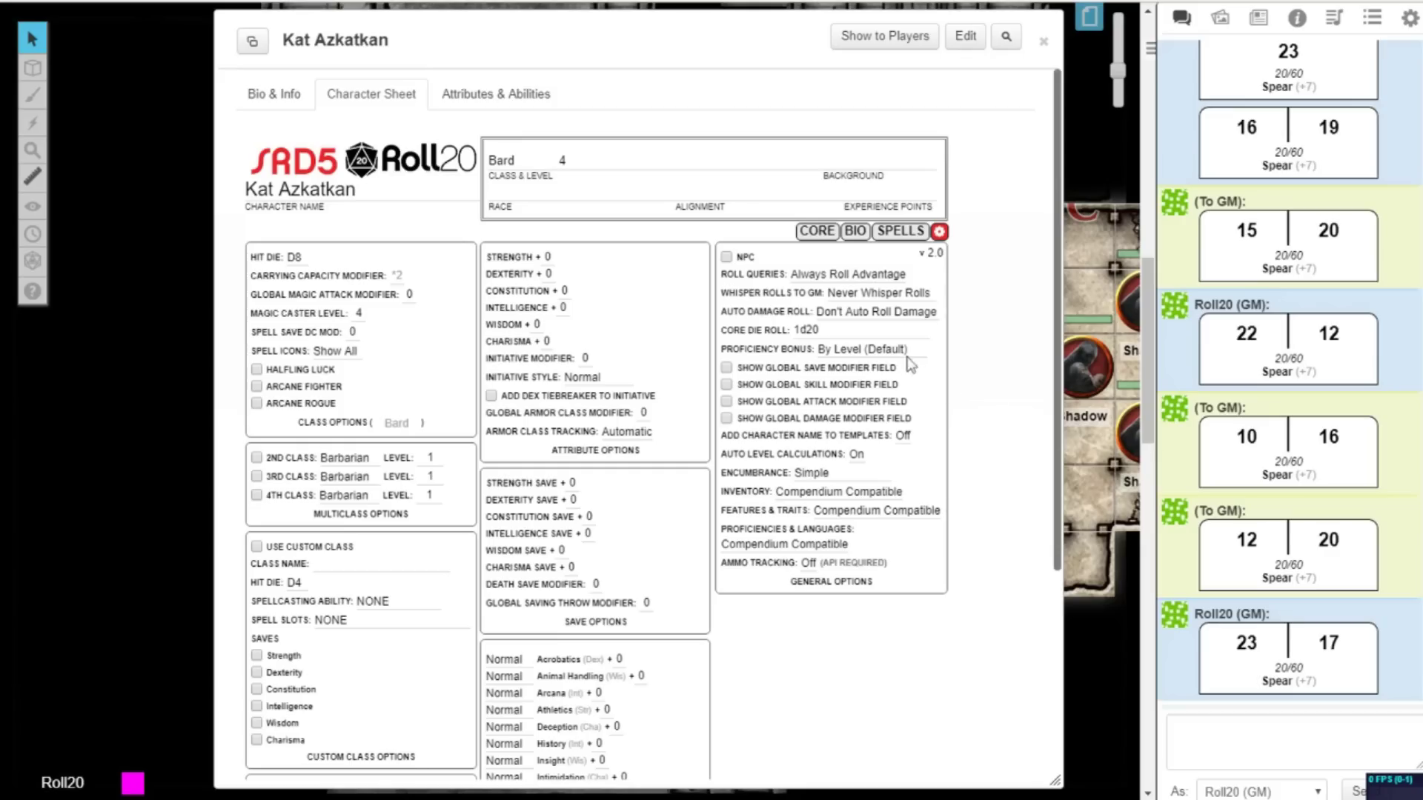
Try the Proficiency Die (DMG) option for the Proficiency Bonus, and set the bonus to Custom with a value of 72.
{"action": "left_click", "coordinate": [887, 350]}
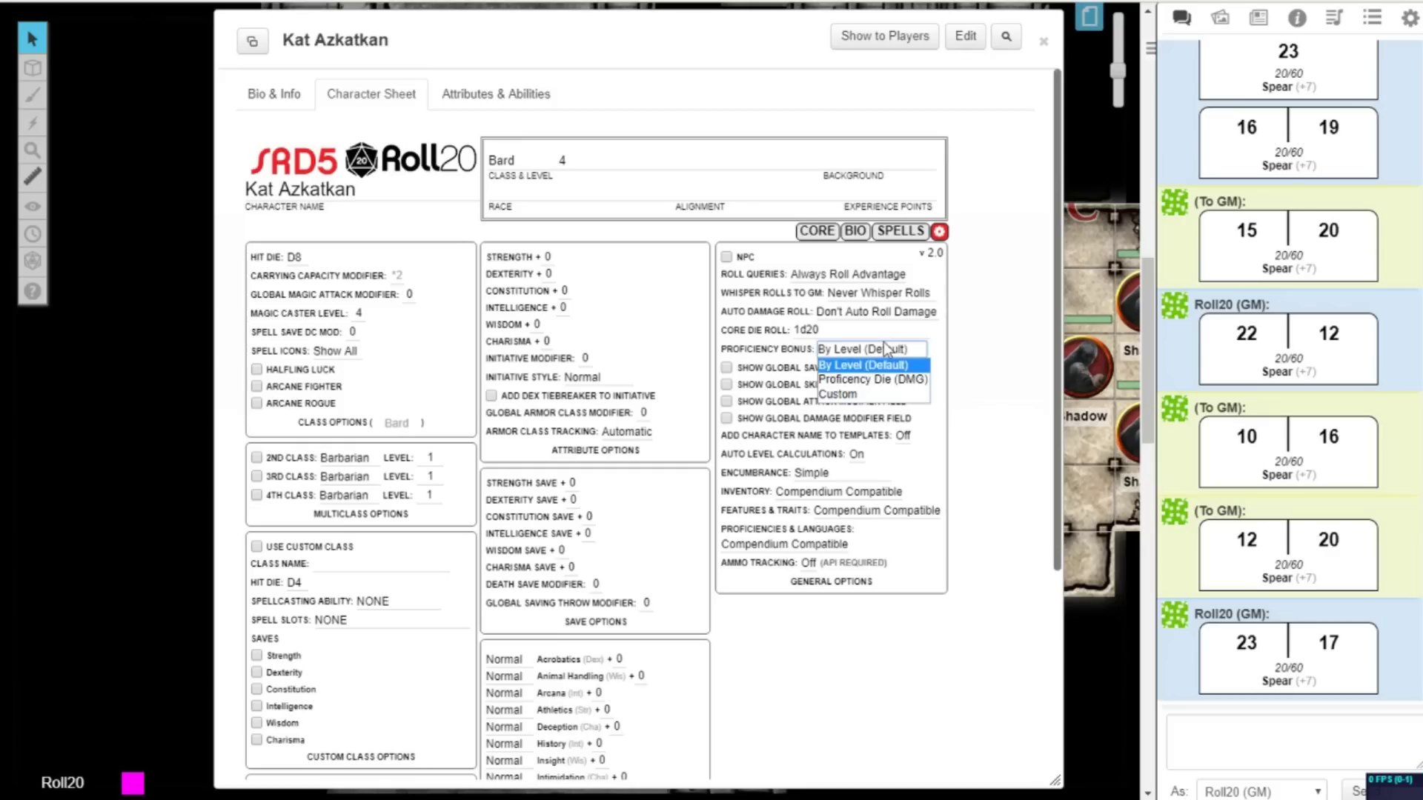
{"action": "left_click", "coordinate": [886, 382]}
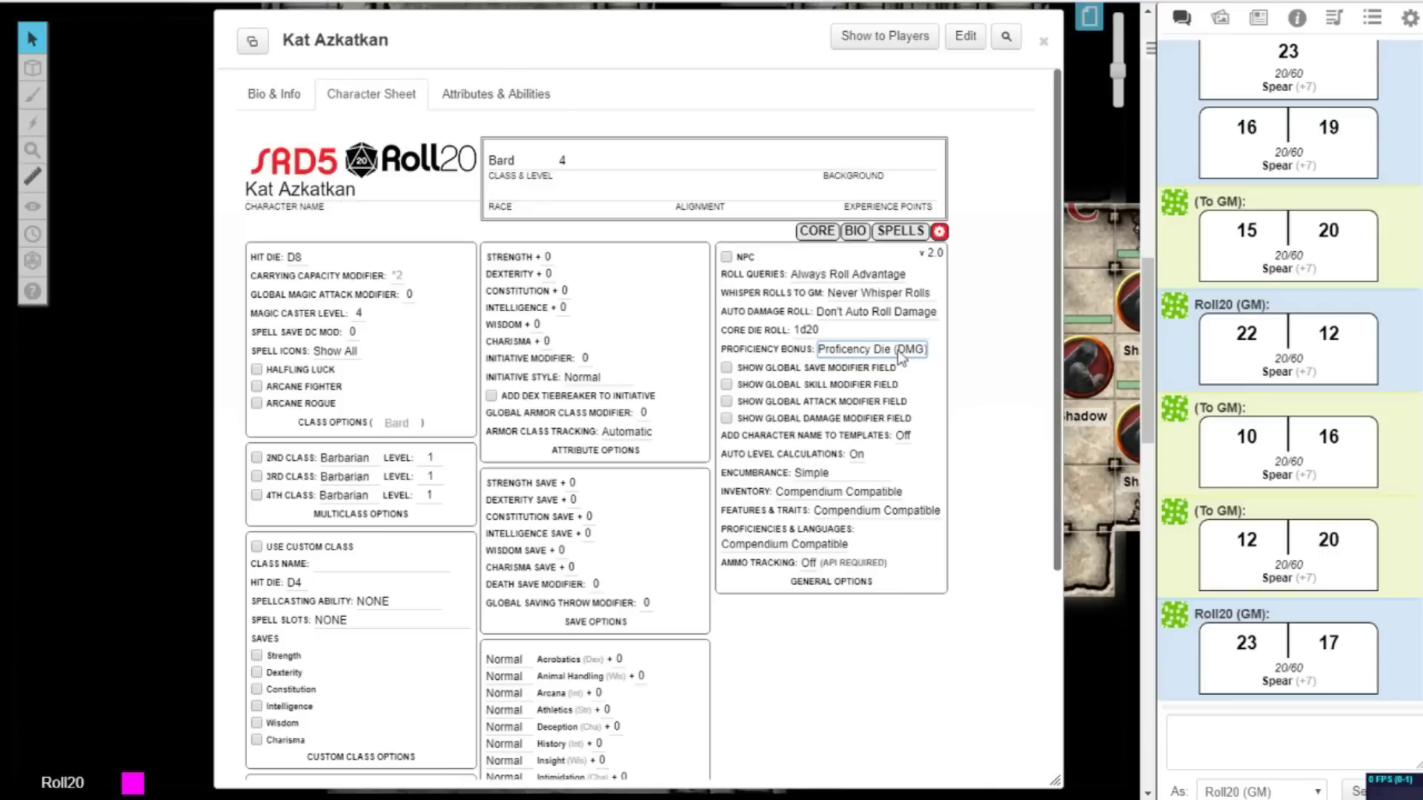
{"action": "left_click", "coordinate": [900, 354]}
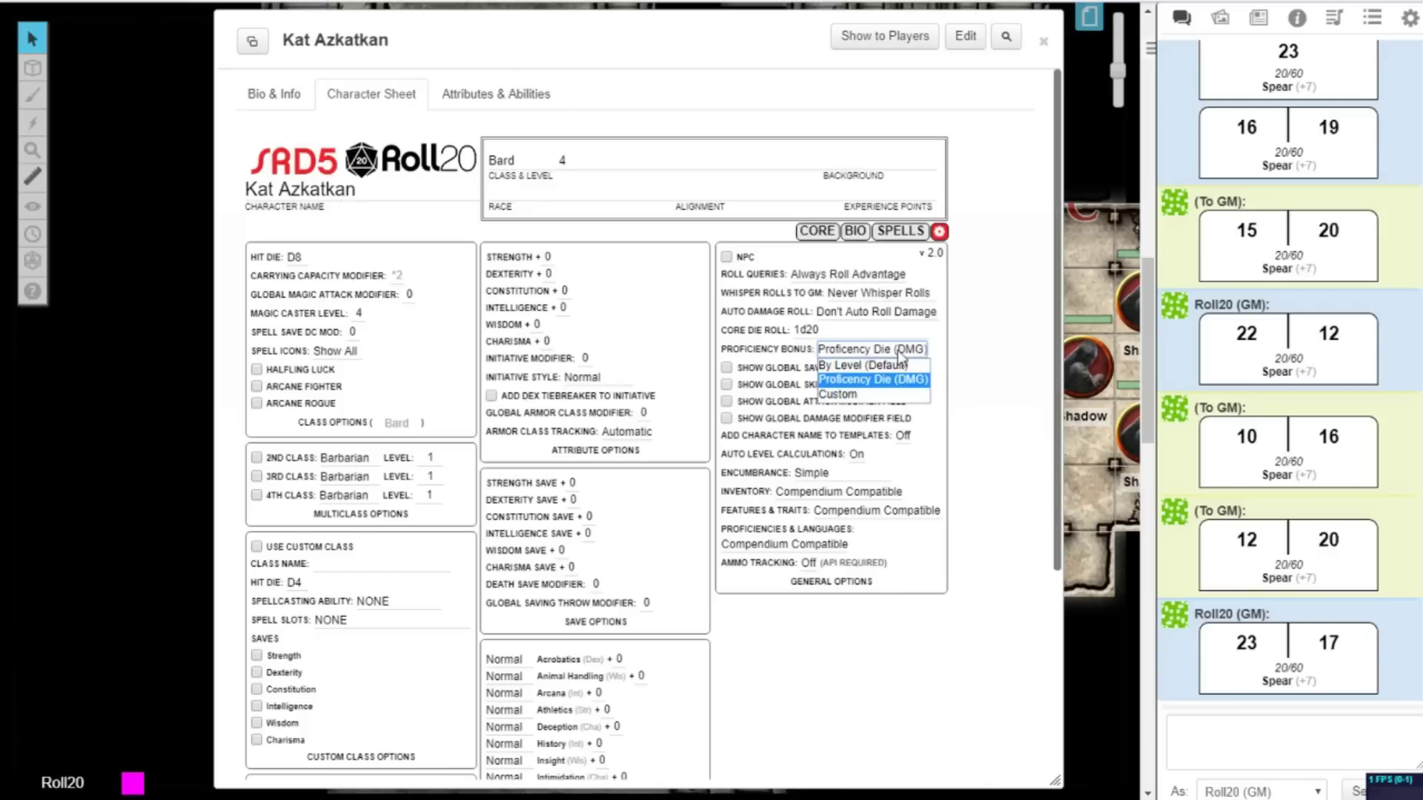
{"action": "left_click", "coordinate": [856, 395]}
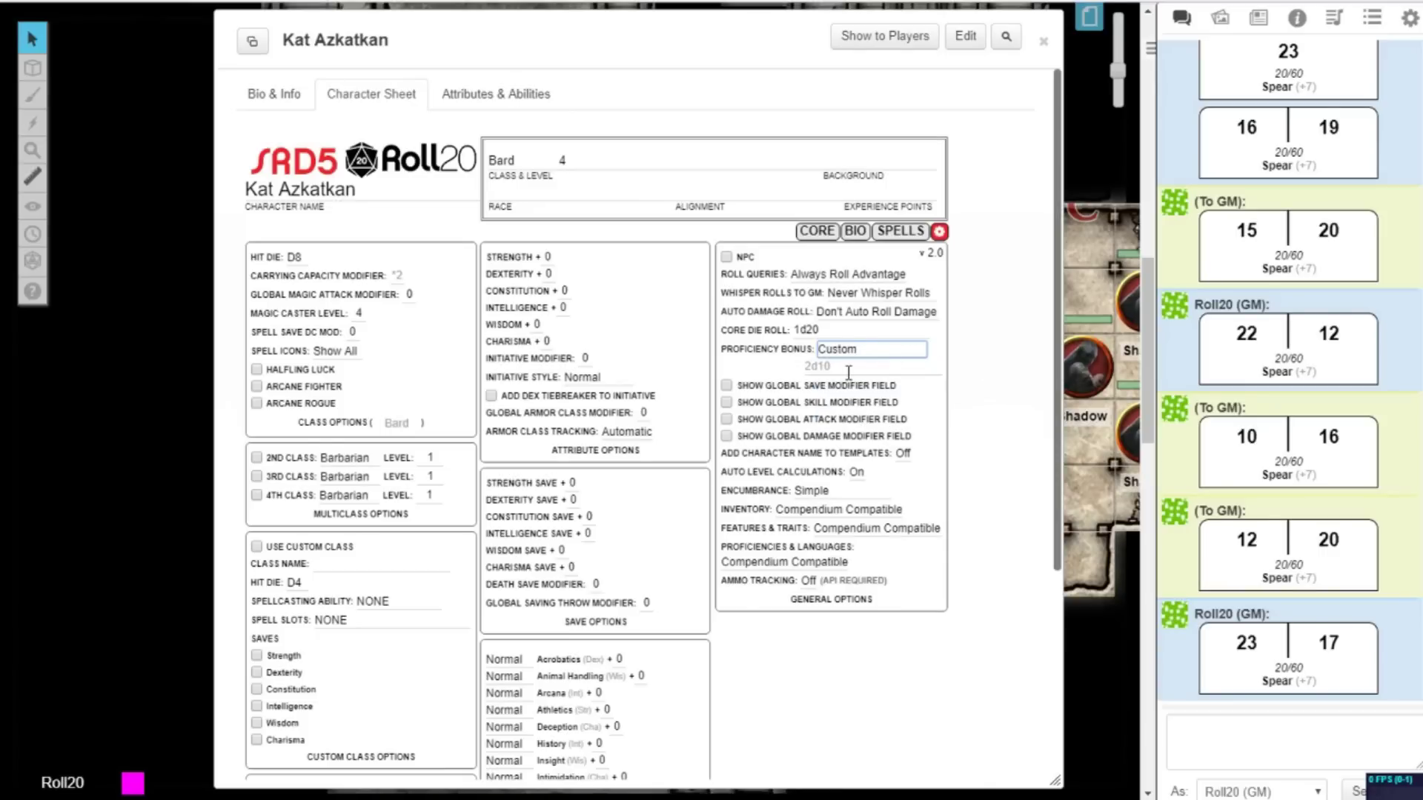
{"action": "left_click", "coordinate": [848, 364]}
{"action": "type", "text": "2D1072"}
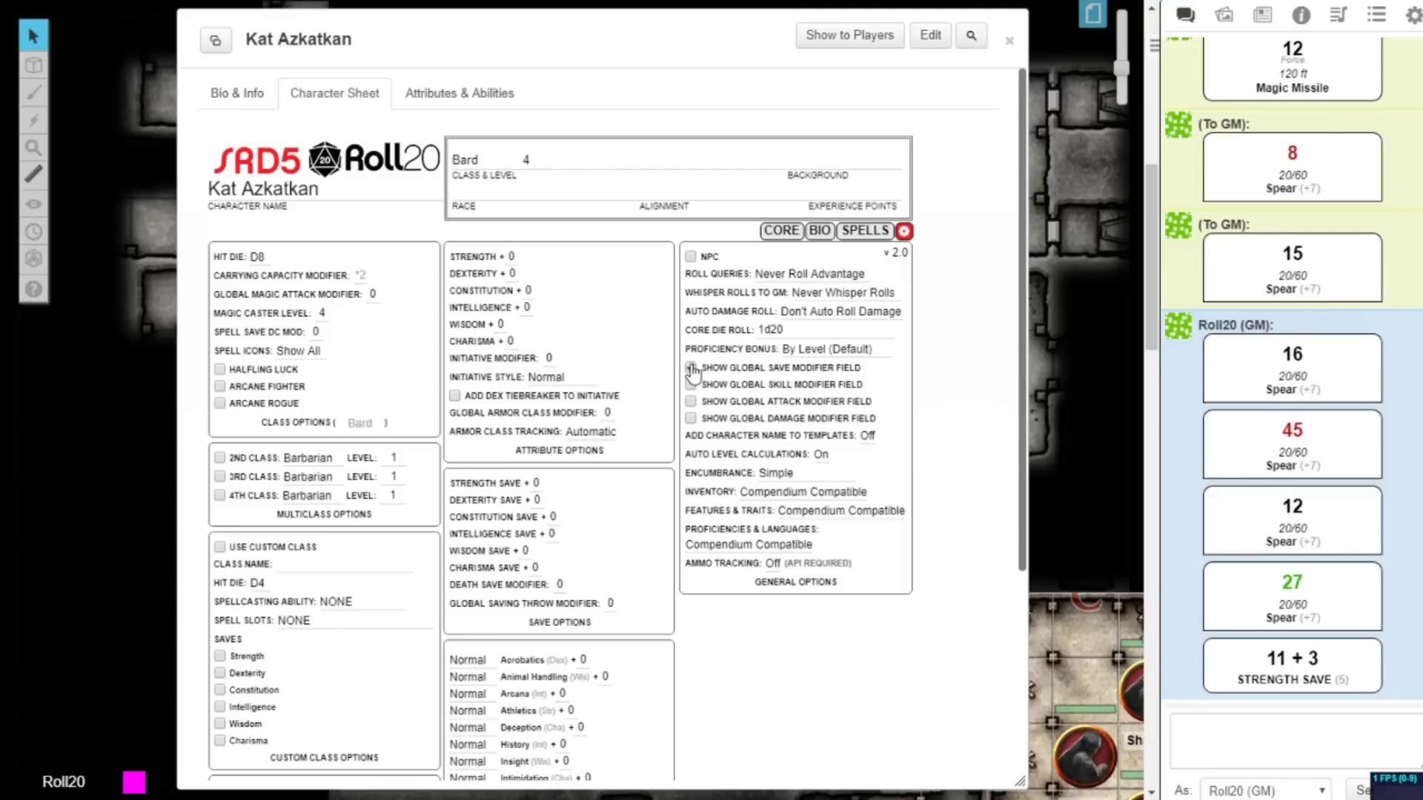
Activate the Global Save Modifier on the core page with 1D4[bless] and roll a Strength save.
{"action": "left_click", "coordinate": [784, 236]}
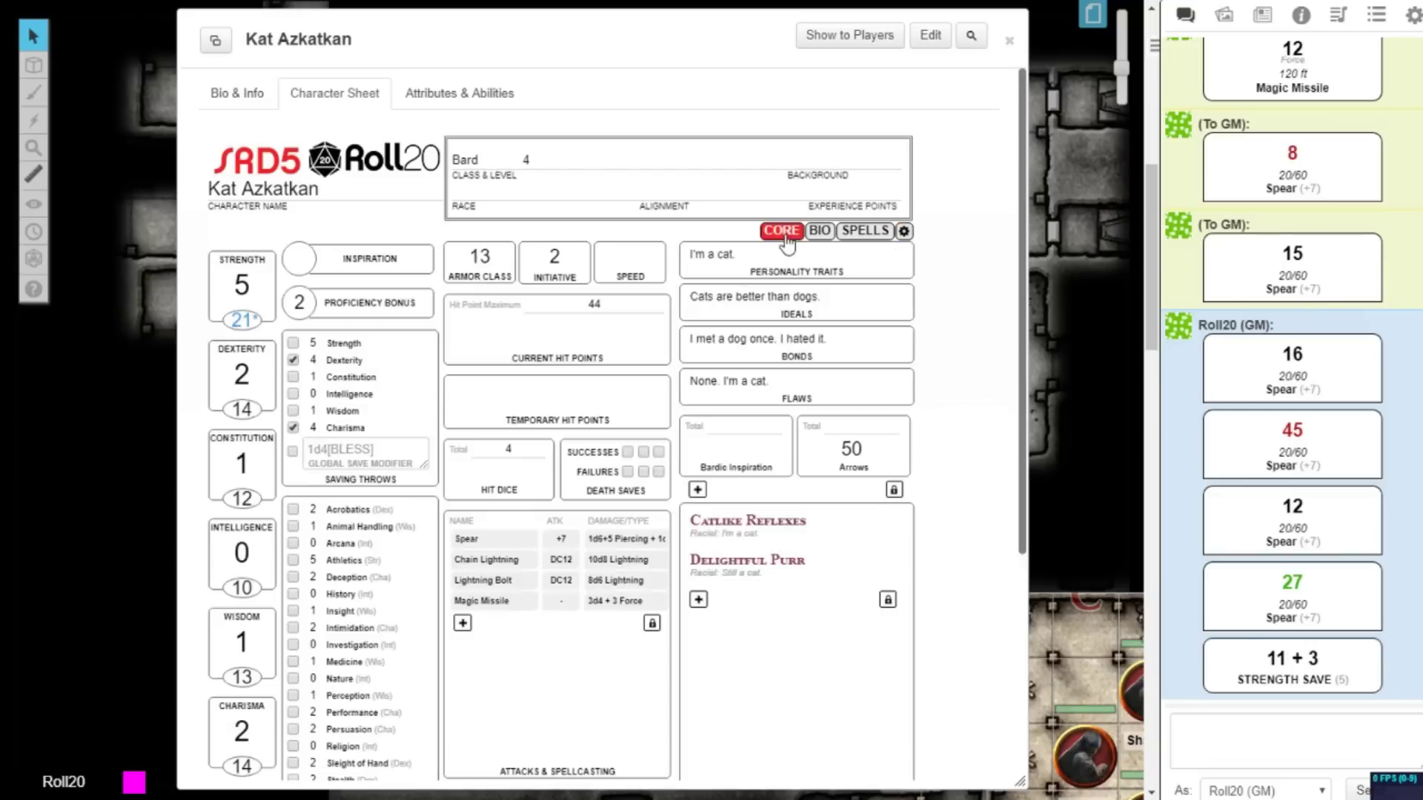
{"action": "left_click", "coordinate": [294, 451]}
{"action": "key", "text": "Tab"}
{"action": "type", "text": "1"}
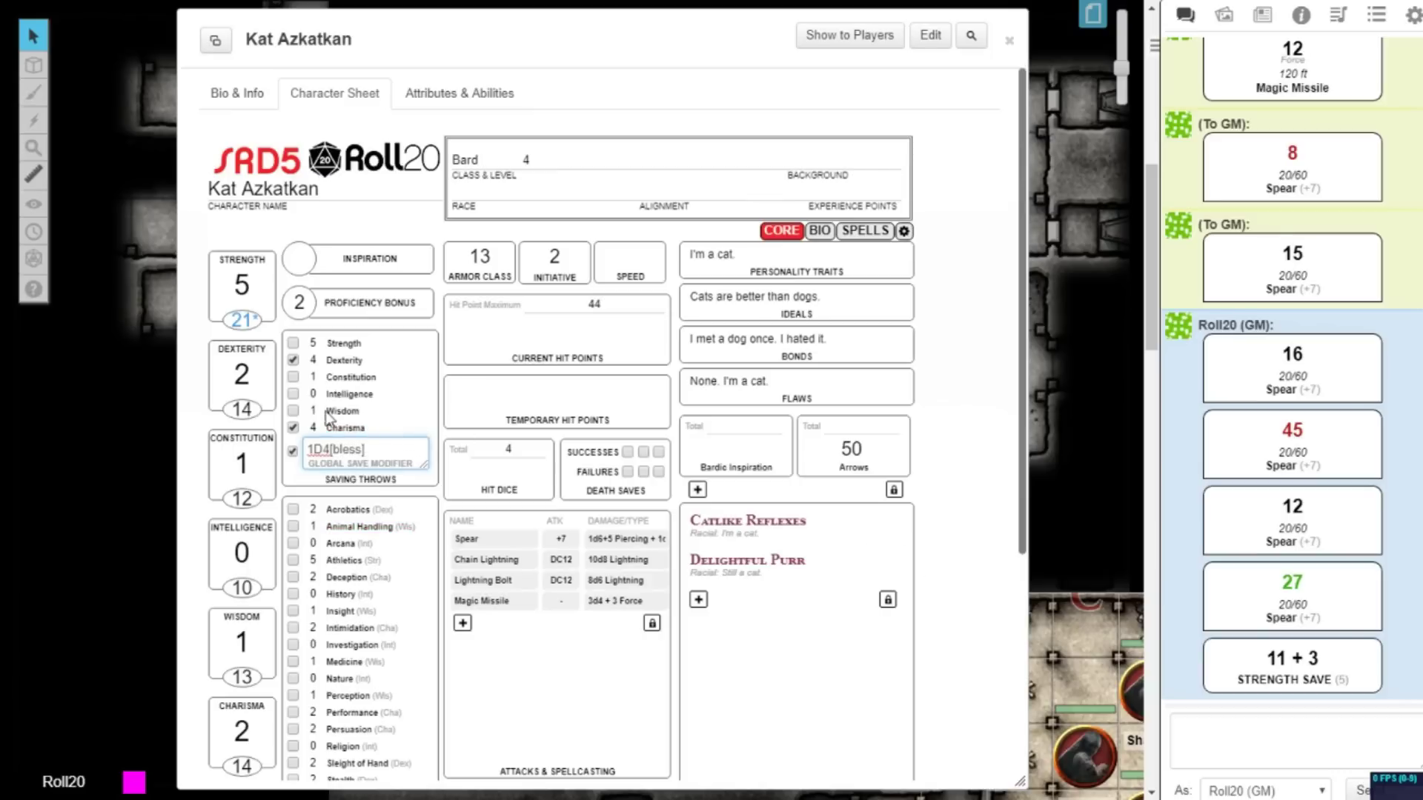
{"action": "left_click", "coordinate": [343, 345]}
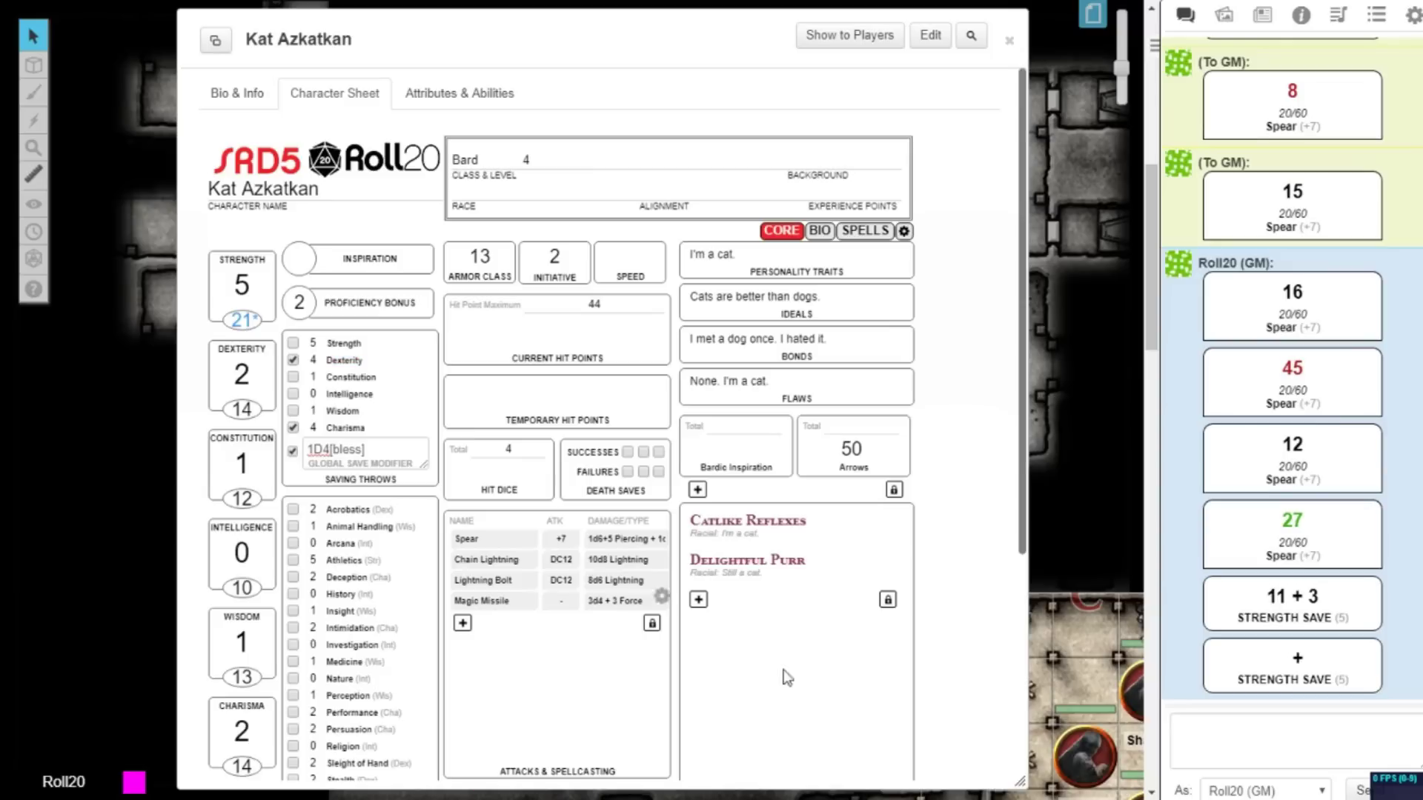
{"action": "mouse_move", "coordinate": [1316, 662]}
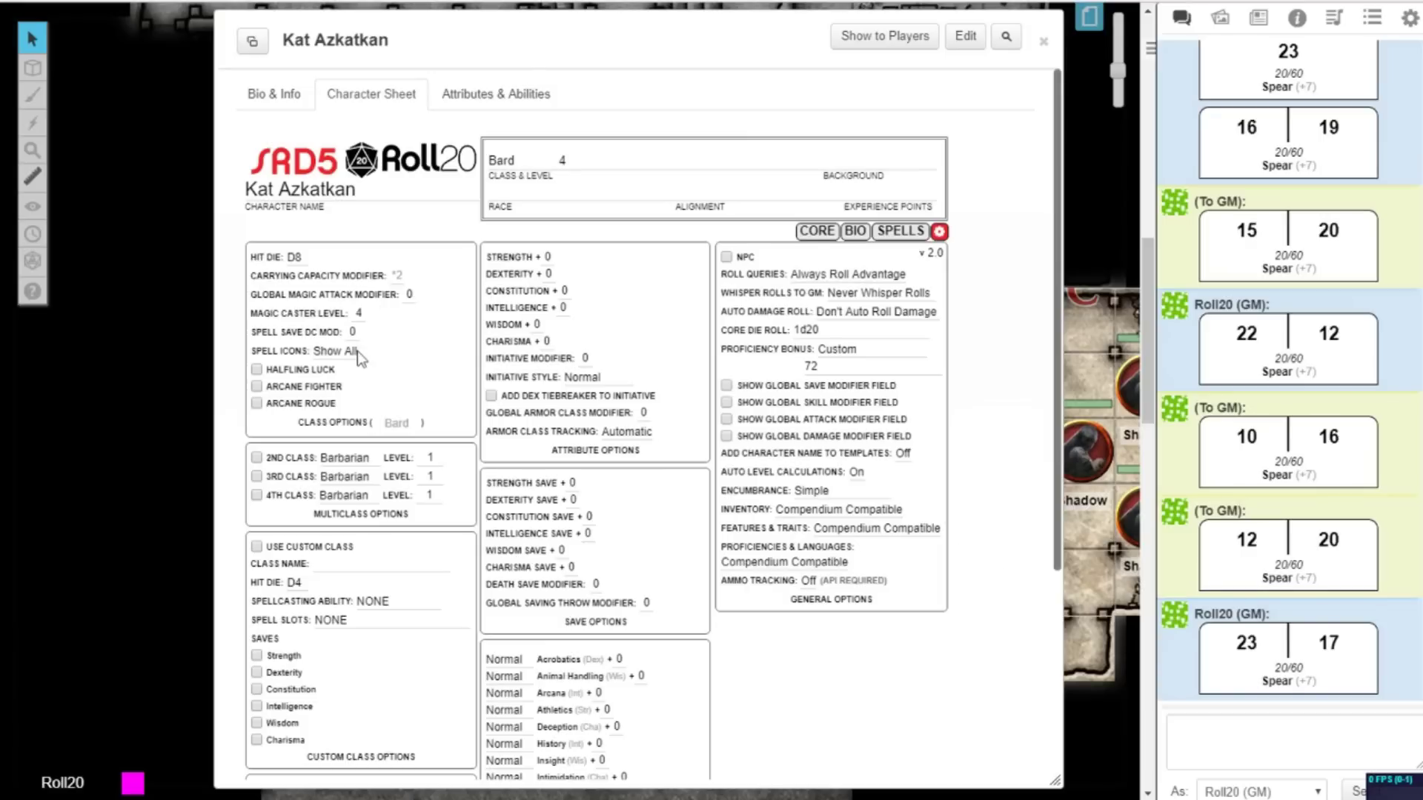
Review the choices offered for Encumbrance, Armor Class Tracking and Initiative Style in the sheet settings.
{"action": "scroll", "coordinate": [360, 359], "scroll_direction": "down", "scroll_amount": 3}
{"action": "scroll", "coordinate": [652, 370], "scroll_direction": "up", "scroll_amount": 3}
{"action": "left_click", "coordinate": [815, 491]}
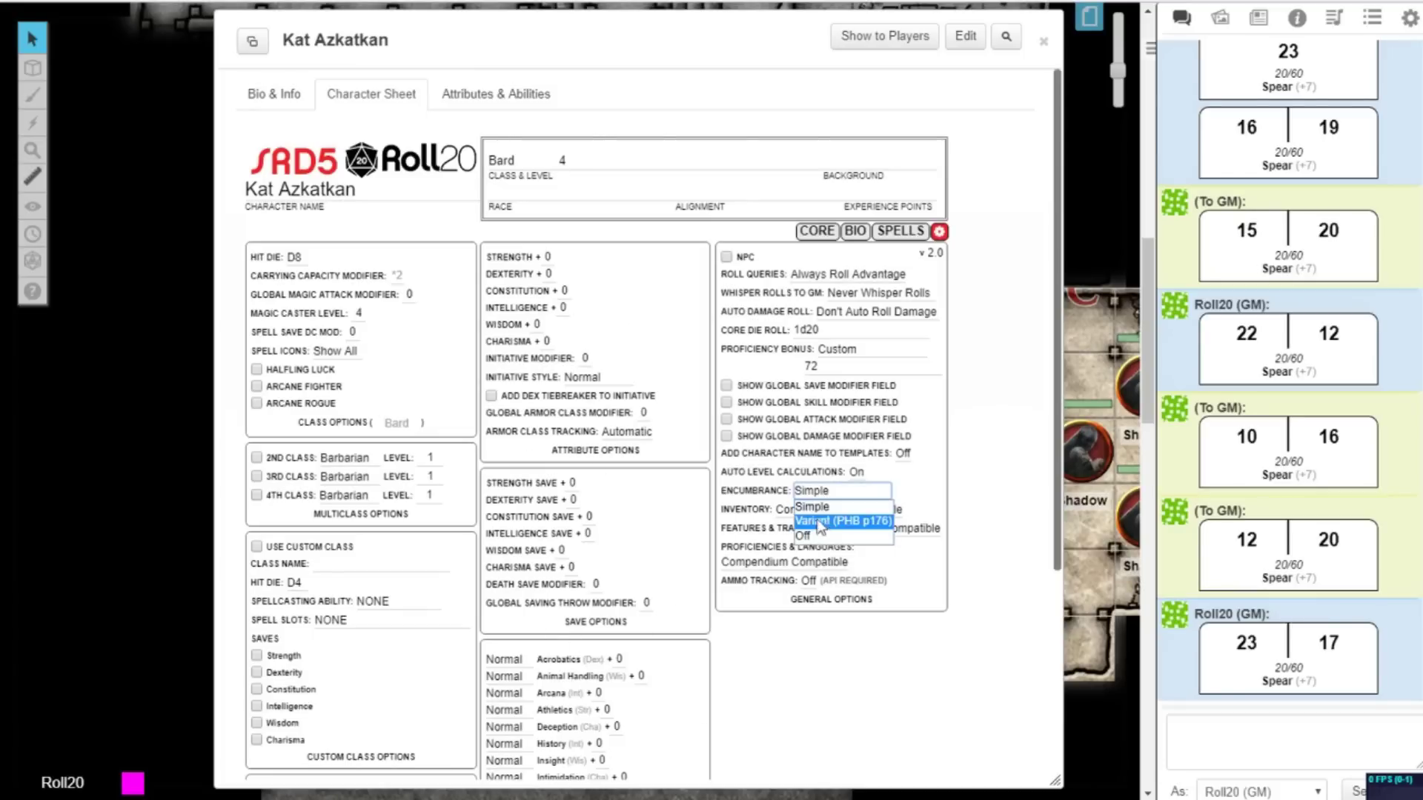
{"action": "left_click", "coordinate": [822, 507]}
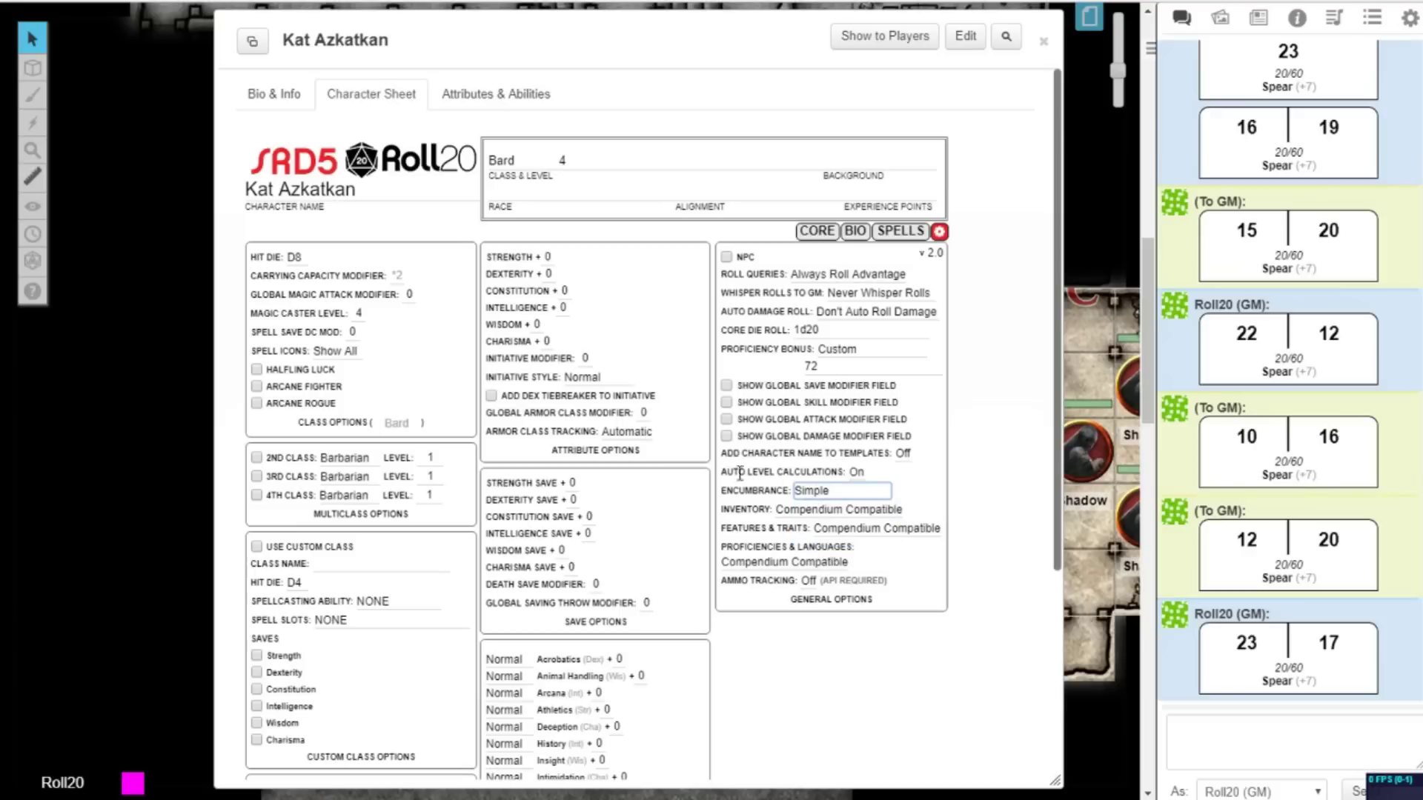
{"action": "left_click", "coordinate": [623, 433]}
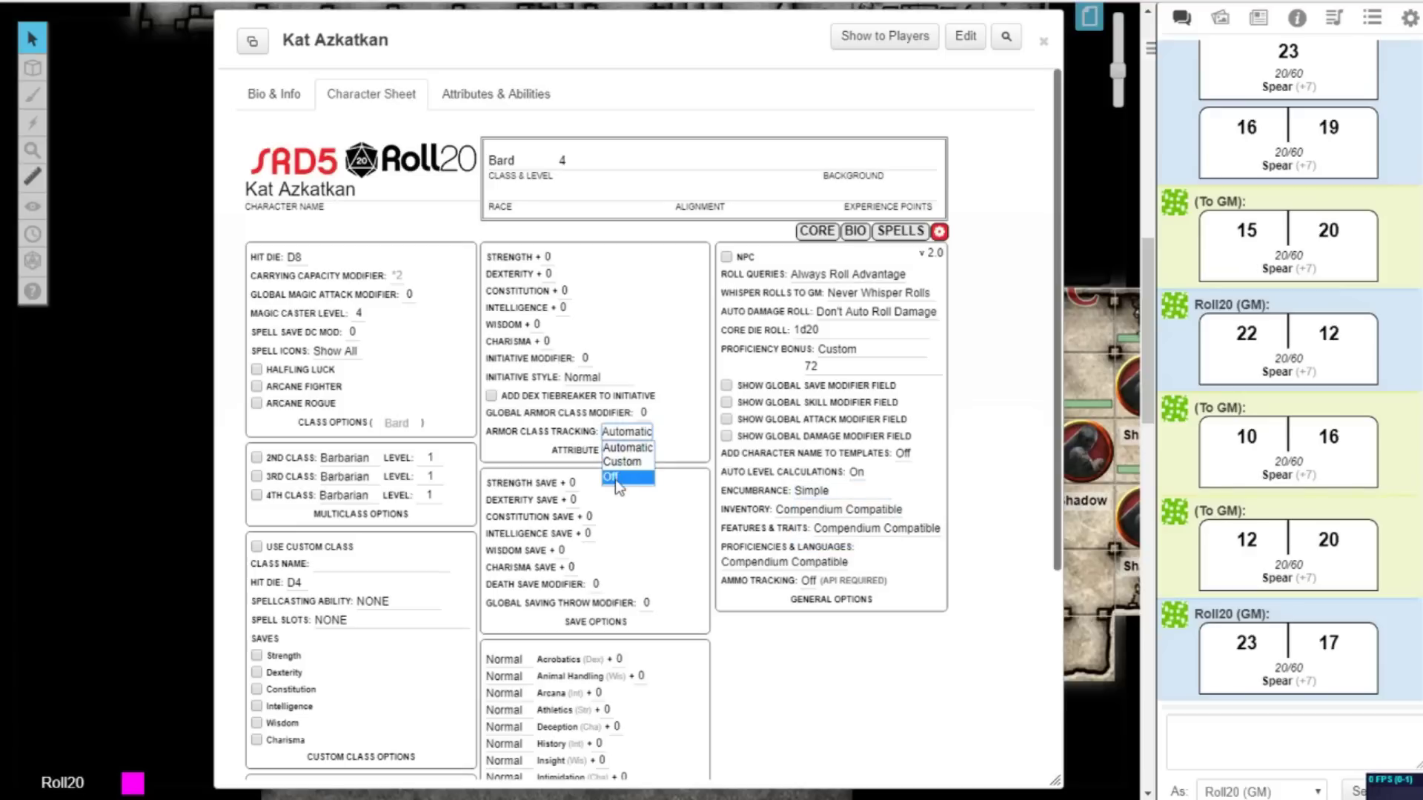
{"action": "left_click", "coordinate": [626, 446]}
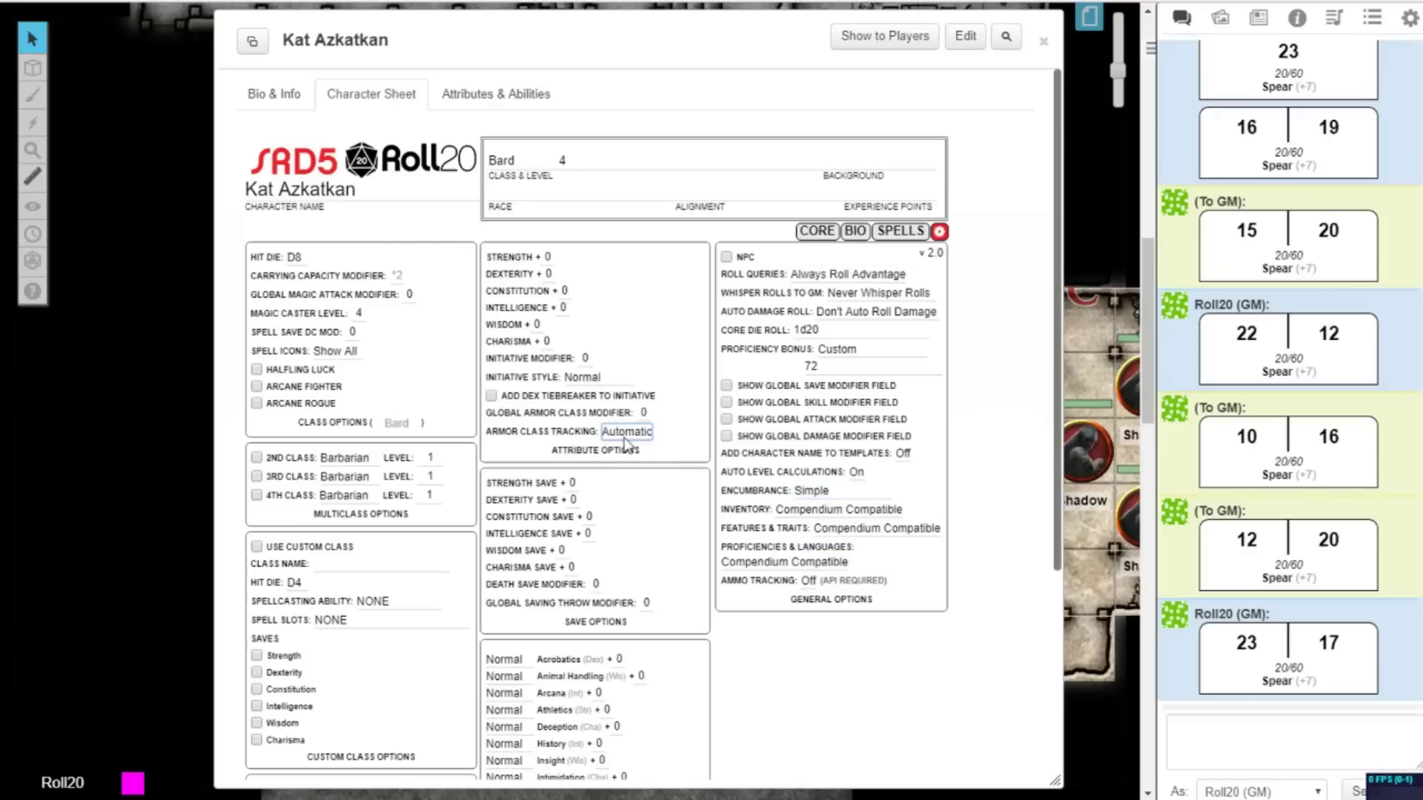
{"action": "left_click", "coordinate": [594, 379]}
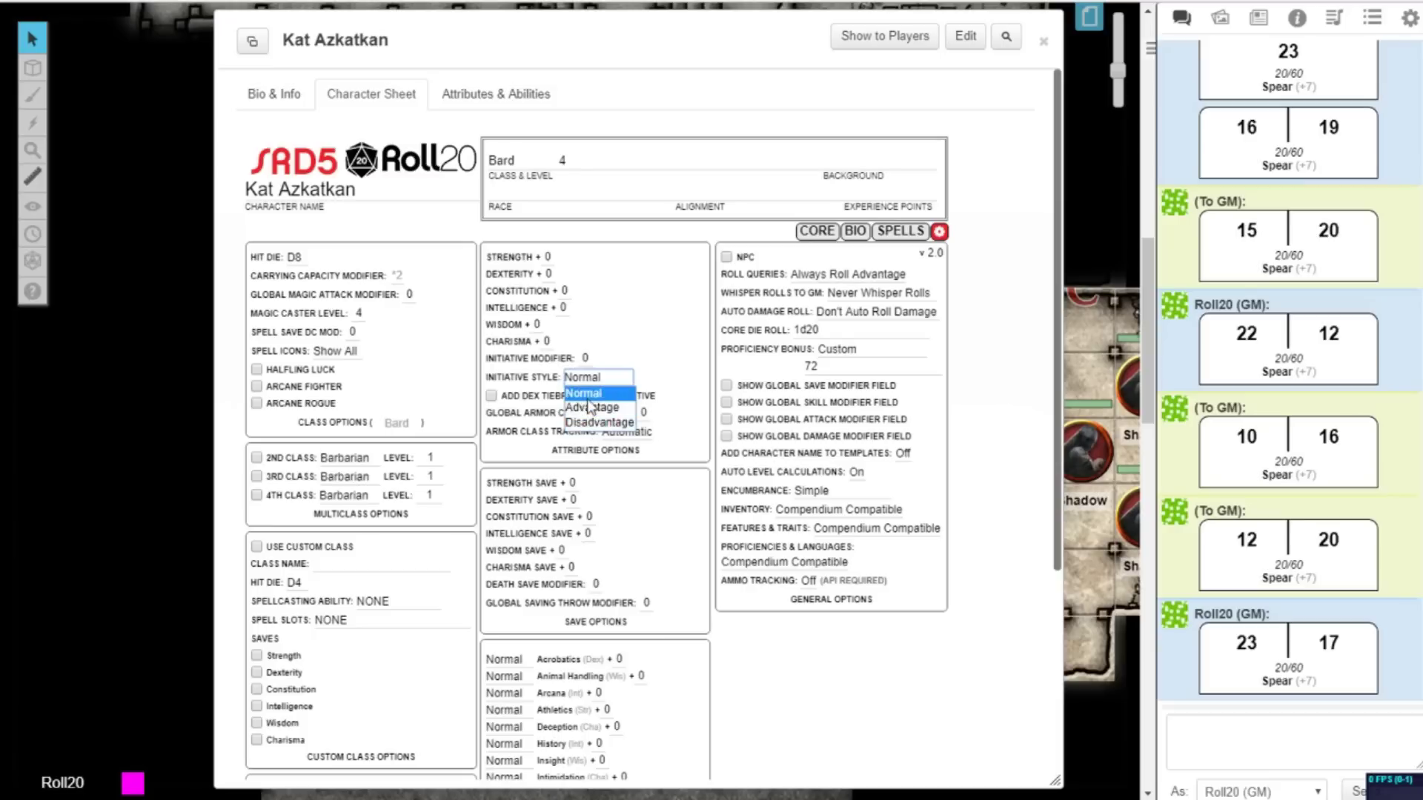
{"action": "left_click", "coordinate": [587, 397]}
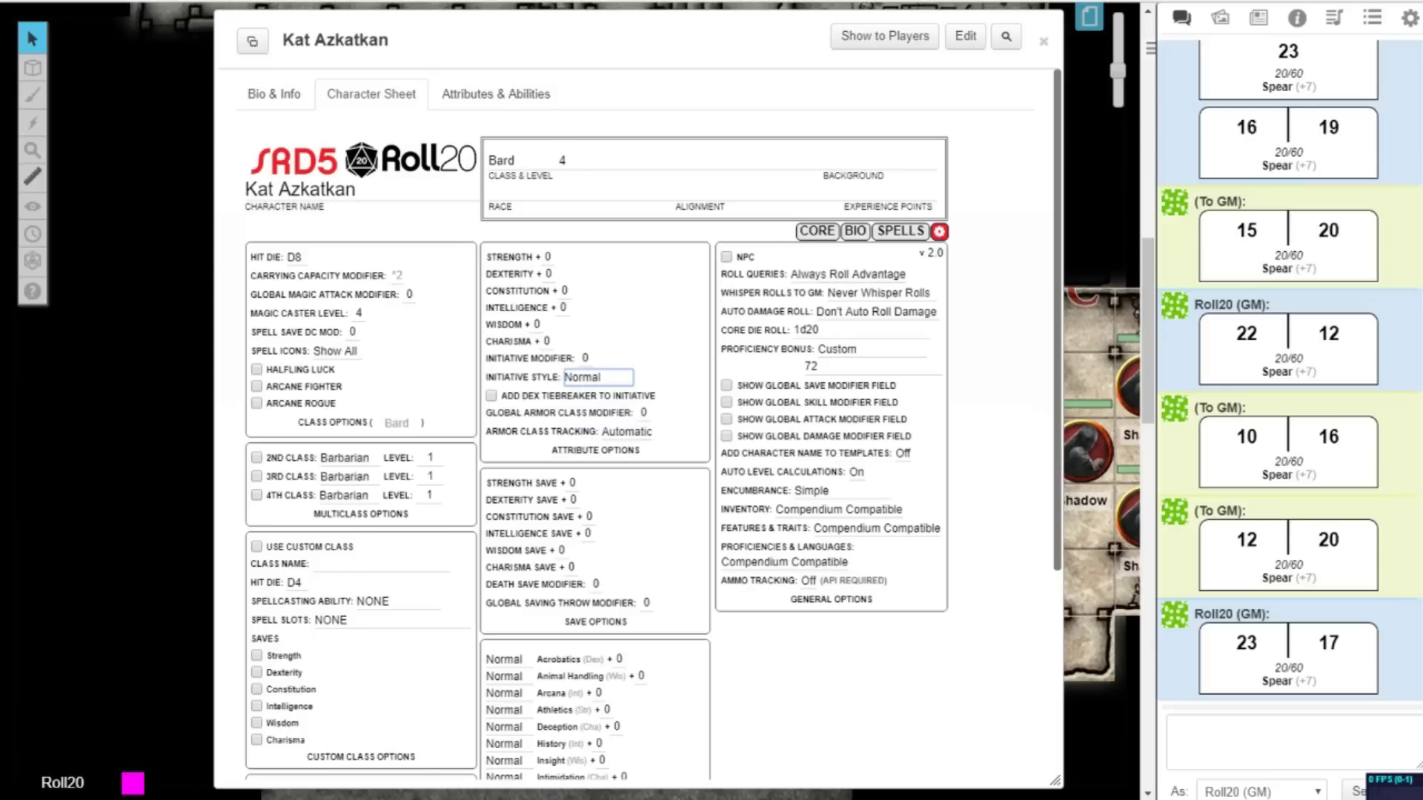
Open the D&D 5th Edition compendium, turn the character into an NPC and collapse its NPC options.
{"action": "left_click", "coordinate": [1297, 17]}
{"action": "left_click", "coordinate": [726, 257]}
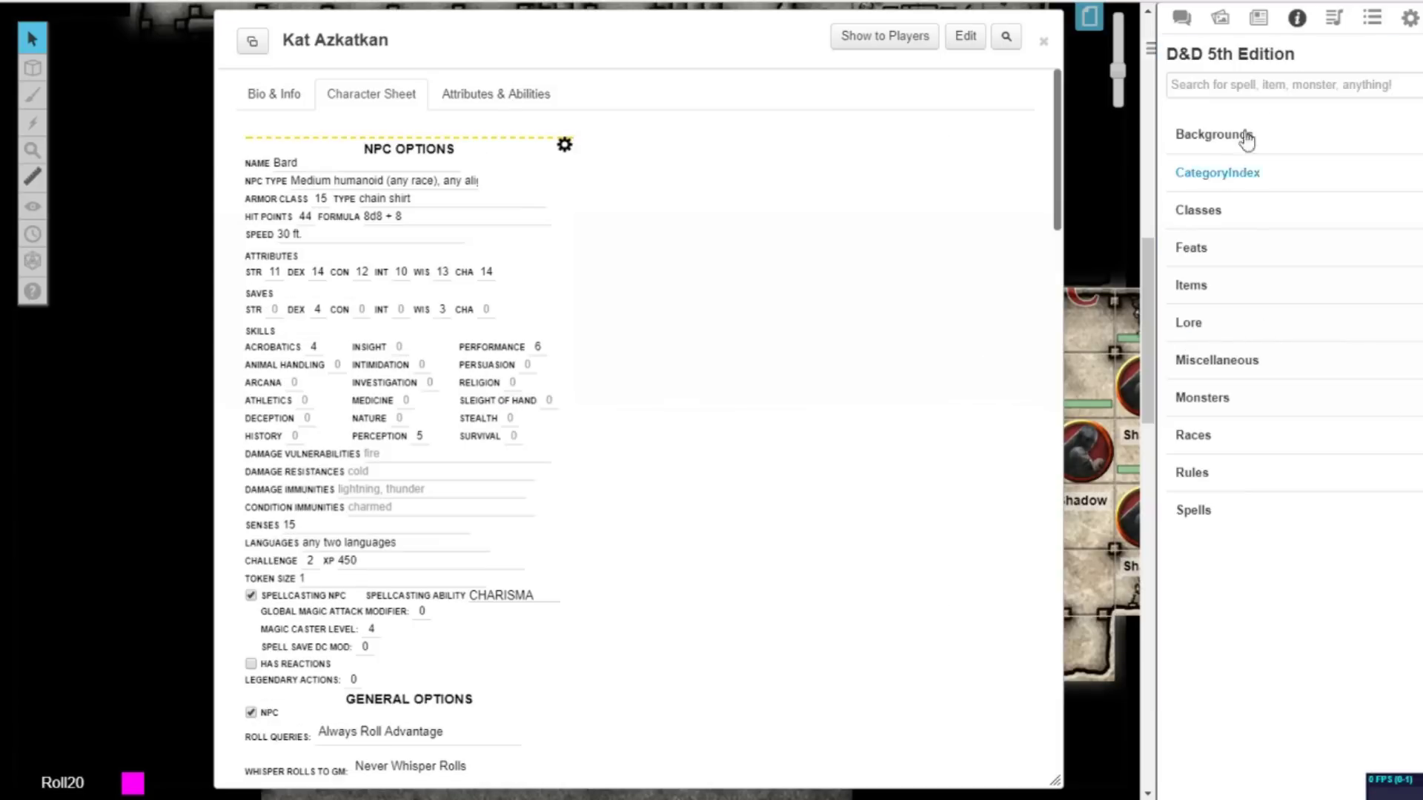
{"action": "left_click", "coordinate": [565, 145]}
Search the compendium for "magic" and add Magic Missile to the NPC sheet's spell list.
{"action": "left_click", "coordinate": [1297, 85]}
{"action": "type", "text": "magic"}
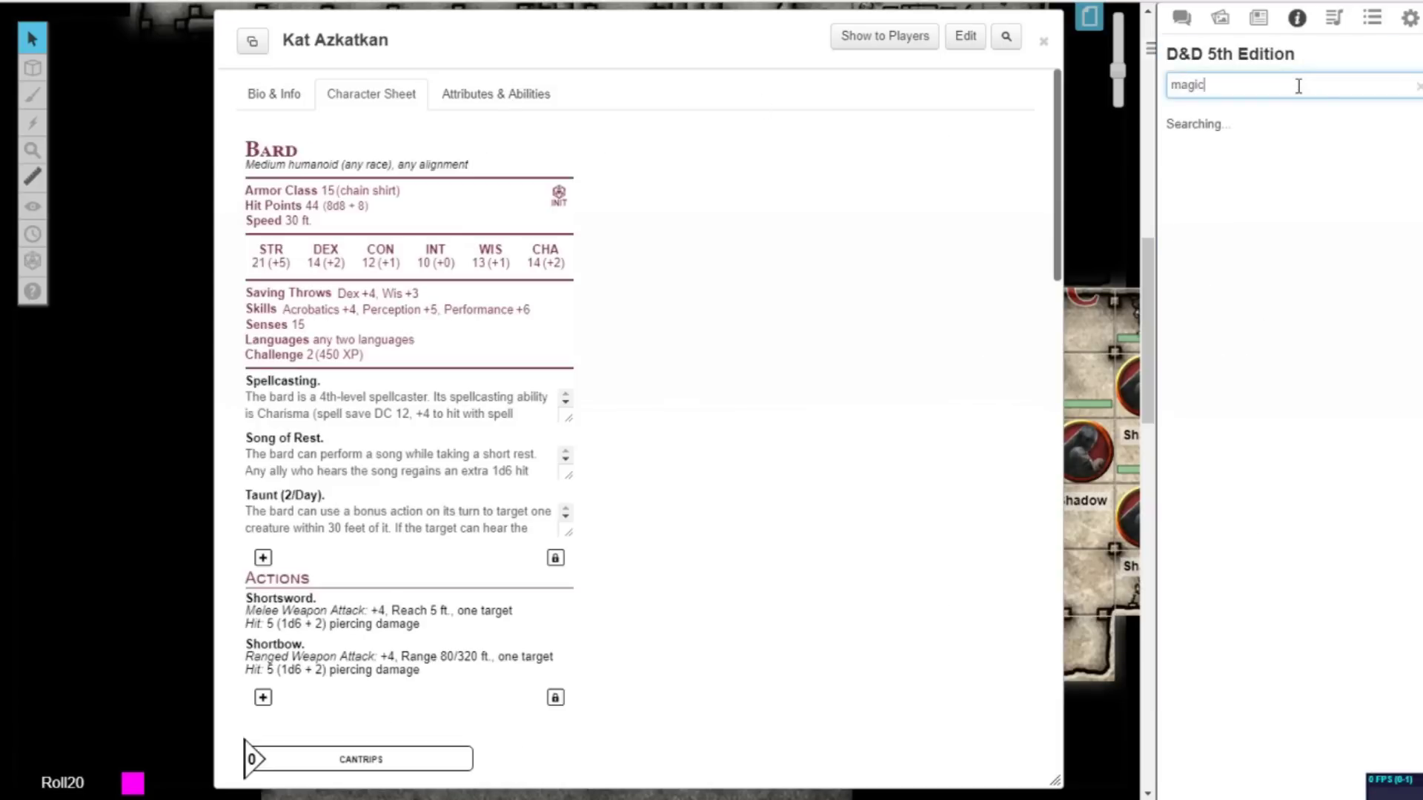
{"action": "left_click_drag", "start_coordinate": [1292, 660], "coordinate": [415, 409]}
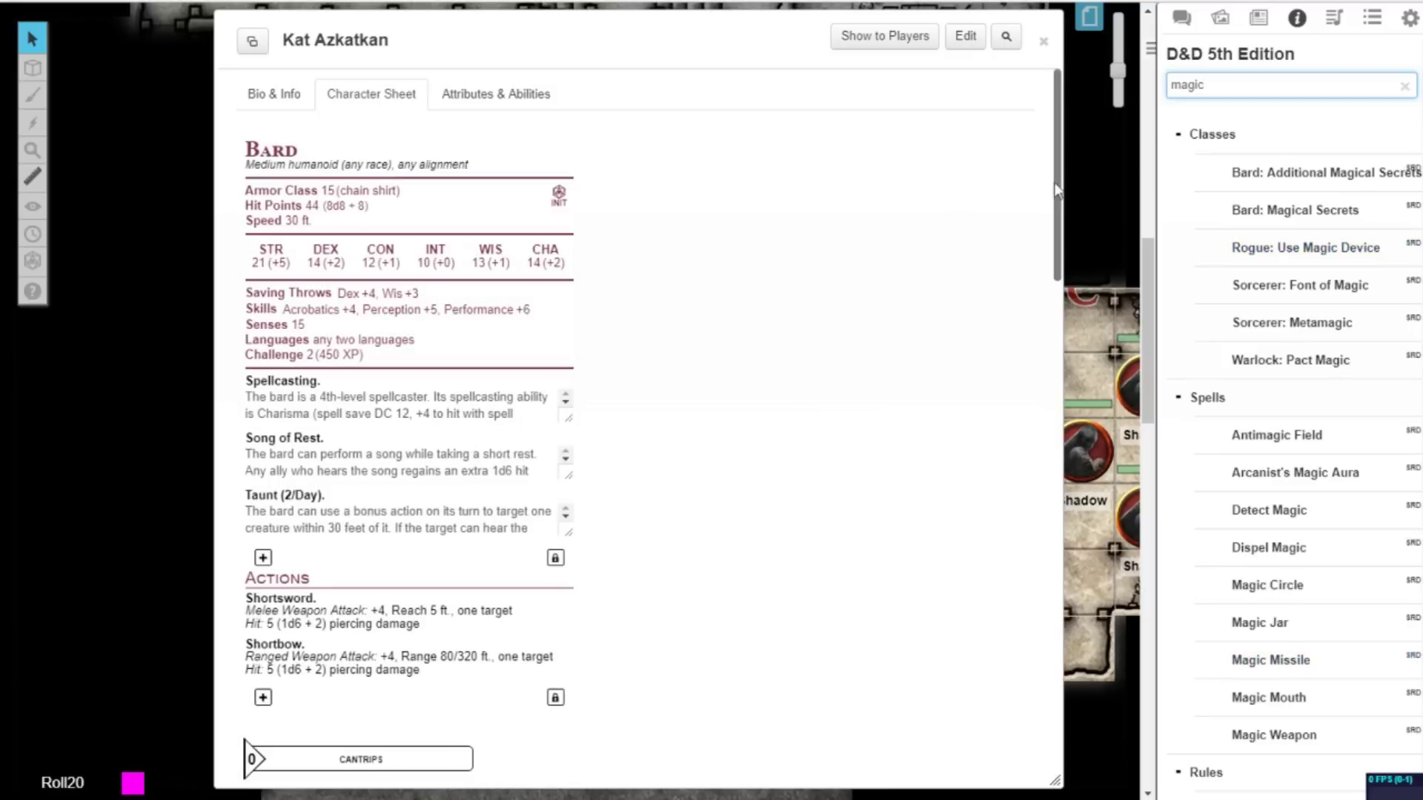
{"action": "scroll", "coordinate": [235, 467], "scroll_direction": "down", "scroll_amount": 6}
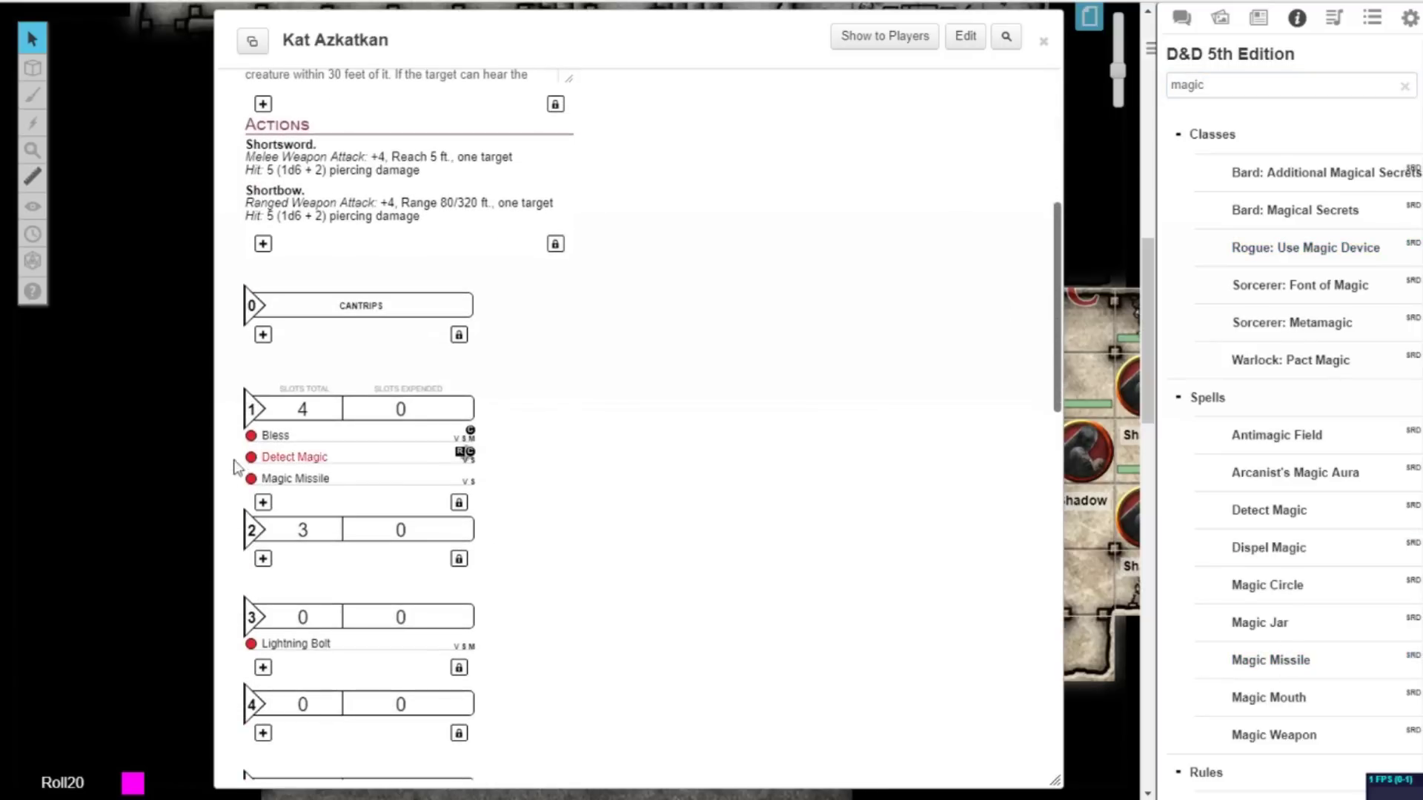
{"action": "scroll", "coordinate": [960, 179], "scroll_direction": "up", "scroll_amount": 6}
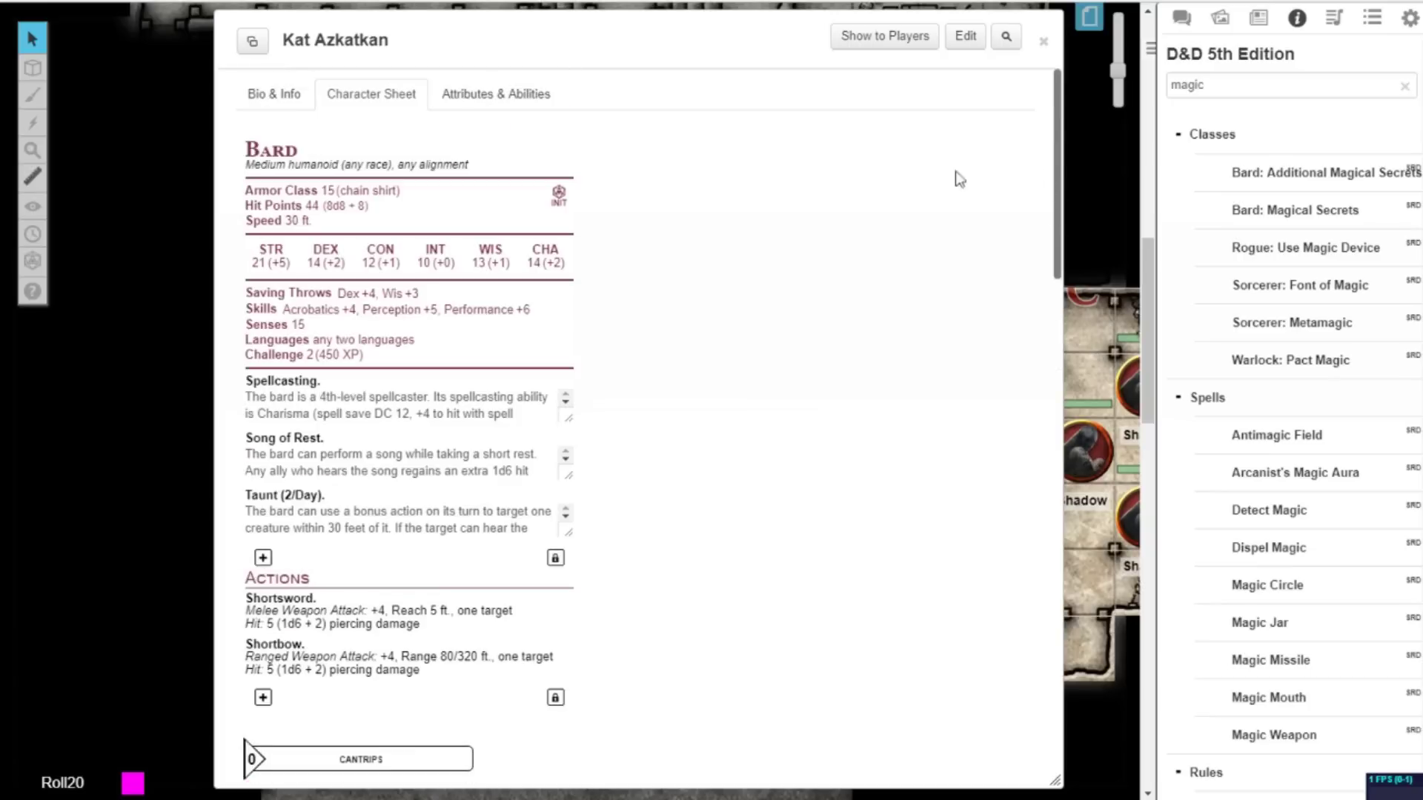
Reopen the NPC sheet's options and review its General Options.
{"action": "left_click", "coordinate": [564, 146]}
{"action": "scroll", "coordinate": [631, 395], "scroll_direction": "down", "scroll_amount": 4}
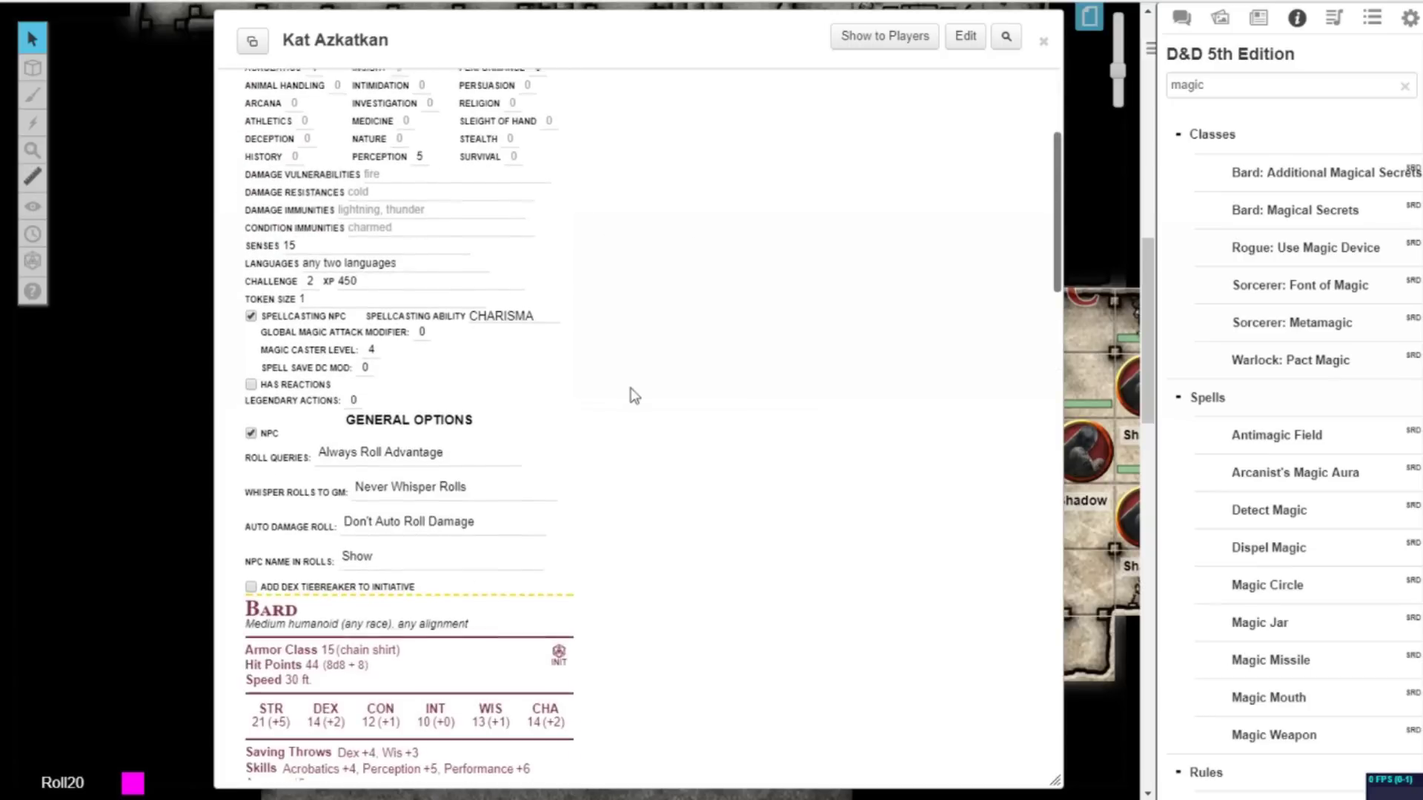
Examine the choices offered for Roll Queries, Whisper Rolls to GM, Auto Damage Roll and NPC Name in Rolls on the NPC sheet.
{"action": "left_click", "coordinate": [380, 451]}
{"action": "left_click", "coordinate": [439, 471]}
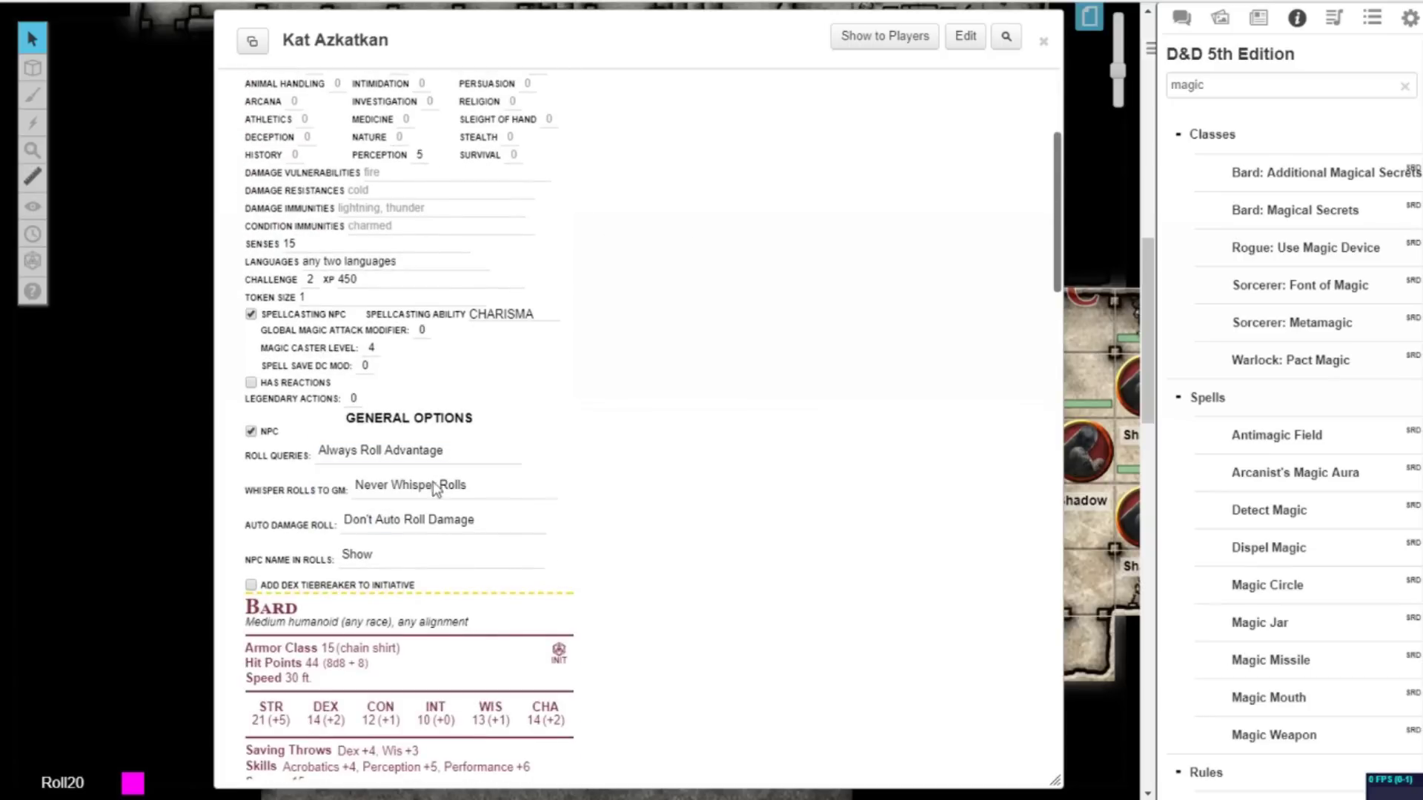
{"action": "left_click", "coordinate": [435, 489]}
{"action": "left_click", "coordinate": [602, 491]}
{"action": "left_click", "coordinate": [437, 519]}
{"action": "left_click", "coordinate": [626, 502]}
{"action": "left_click", "coordinate": [378, 566]}
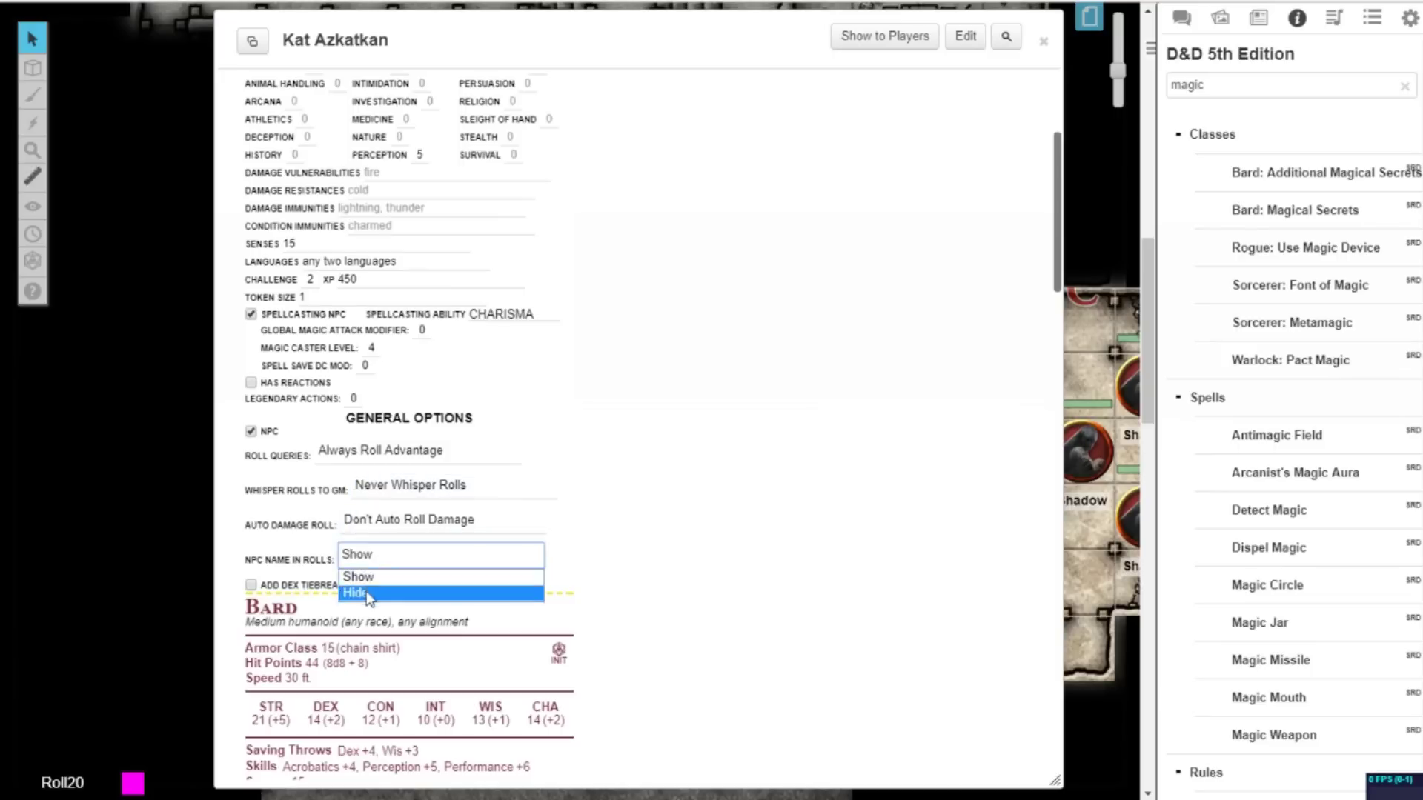
{"action": "left_click", "coordinate": [644, 524]}
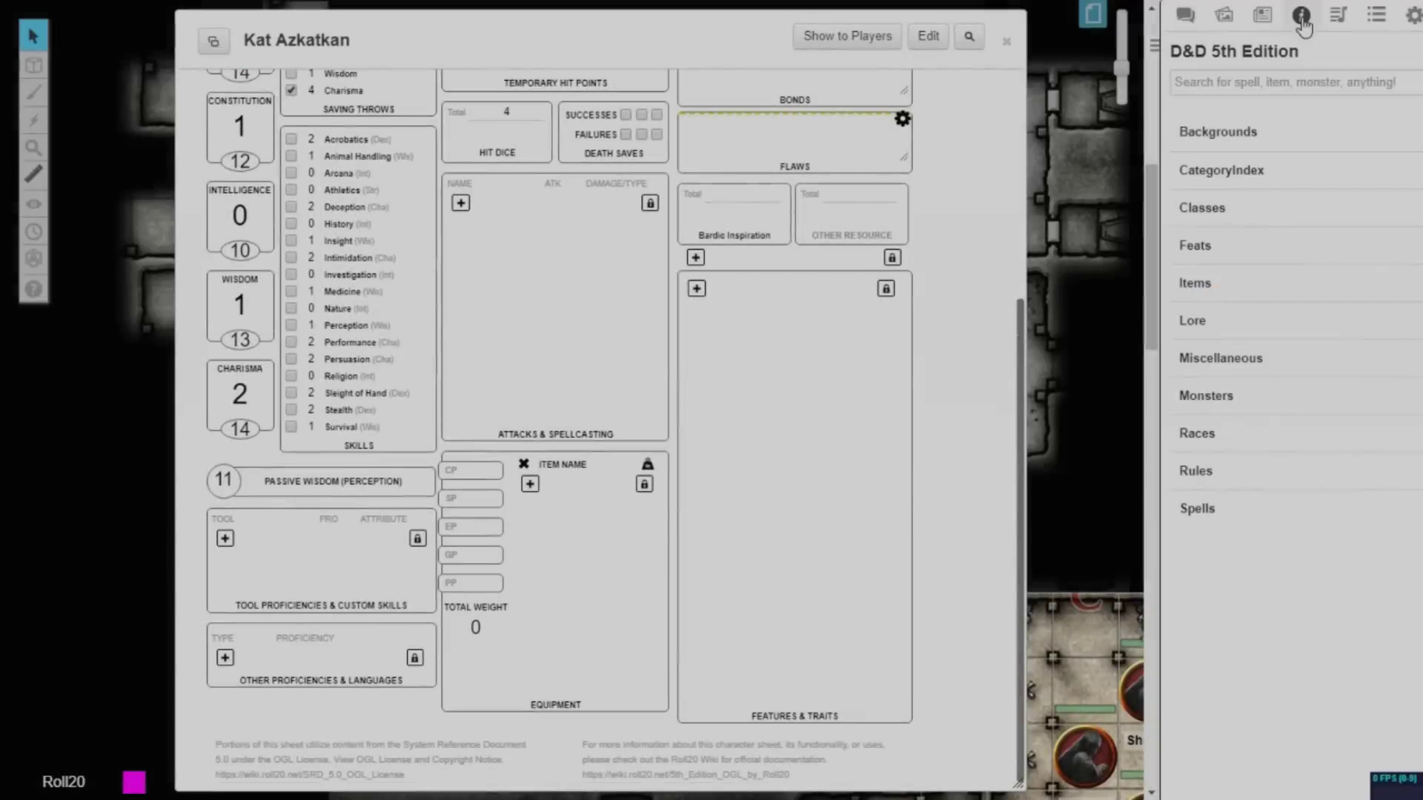
Search the compendium for "spear" and add the Spear to the character's equipment list.
{"action": "type", "text": "spear"}
{"action": "left_click_drag", "start_coordinate": [1252, 170], "coordinate": [534, 548]}
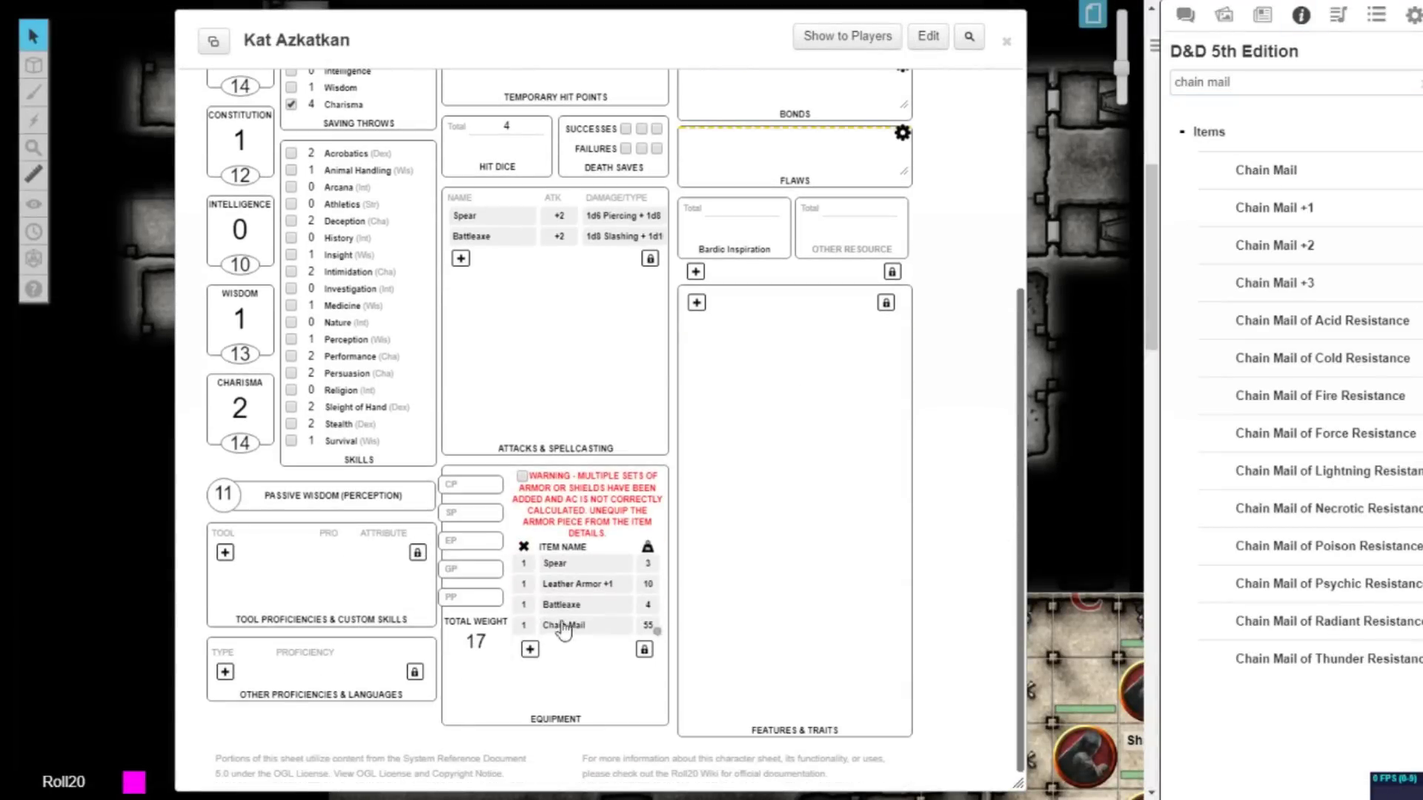
{"action": "left_click", "coordinate": [573, 587]}
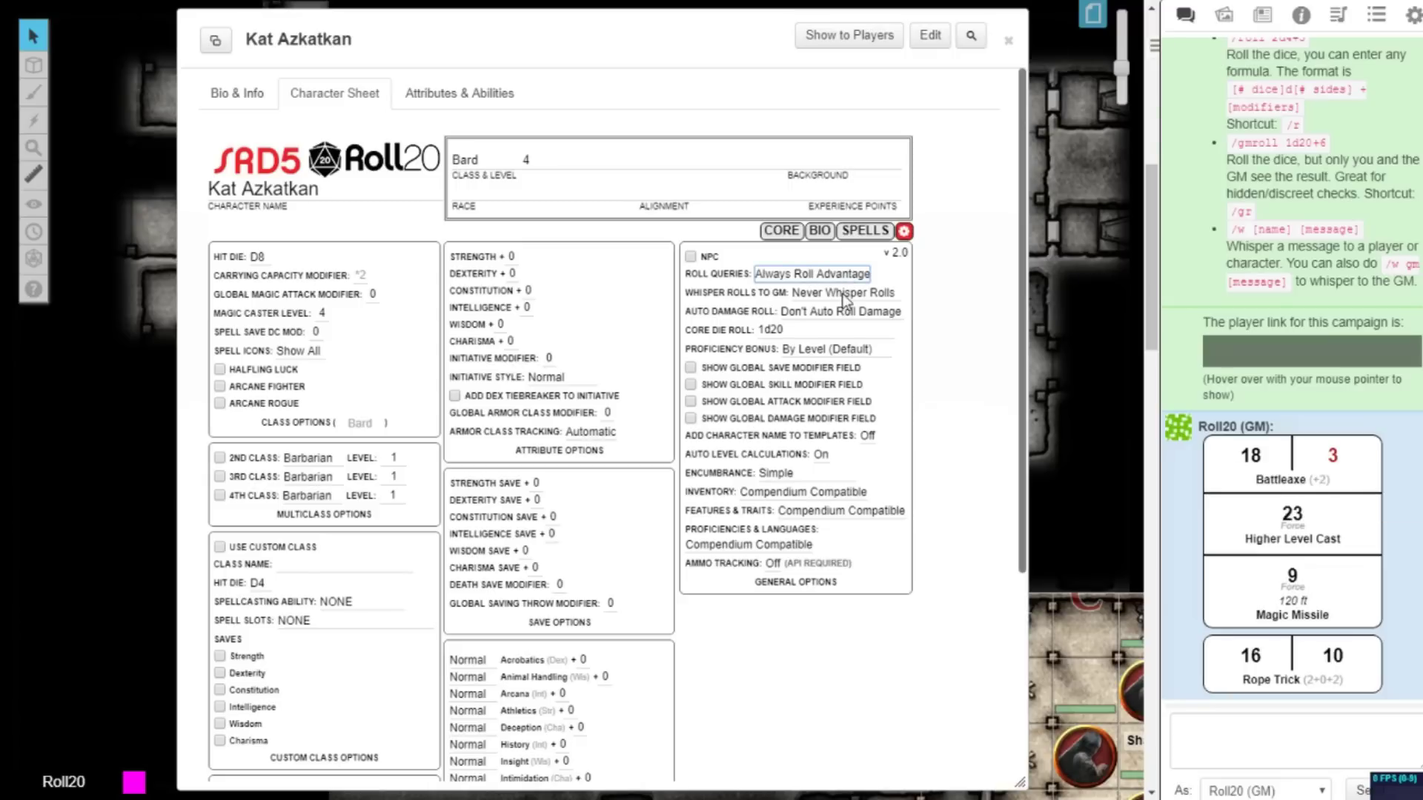
Set the character sheet's roll queries to use a toggle, return to the core page and choose Advantage.
{"action": "left_click", "coordinate": [843, 300]}
{"action": "left_click", "coordinate": [781, 231]}
{"action": "left_click", "coordinate": [529, 231]}
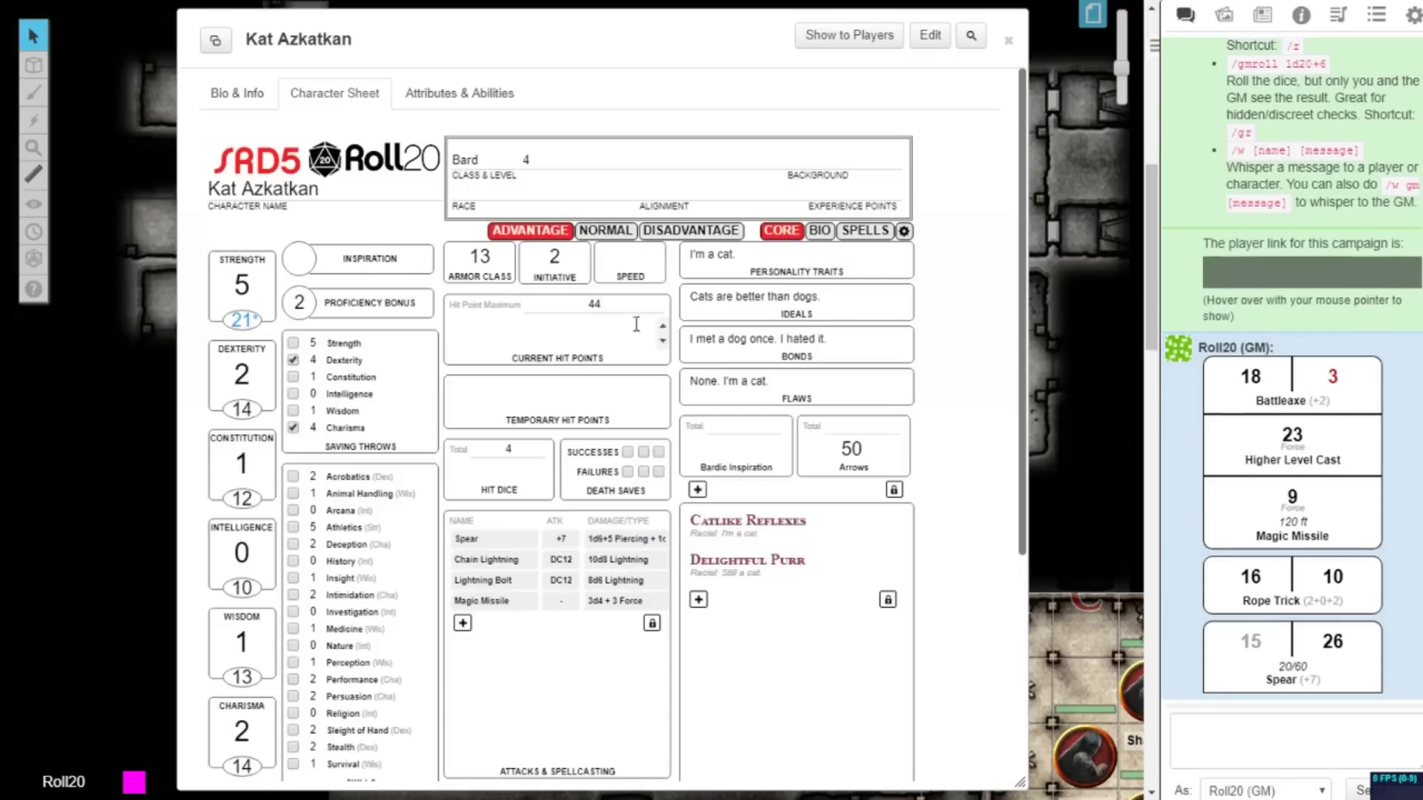